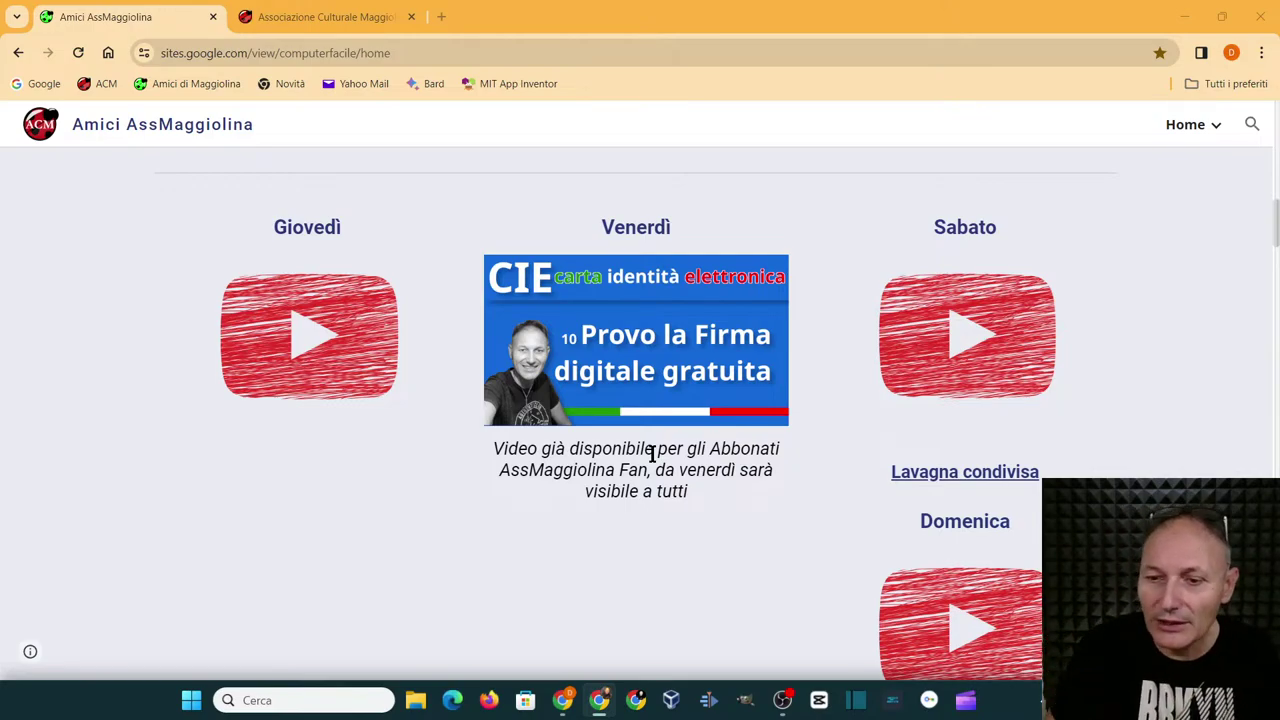
scroll(440, 480, up, 4)
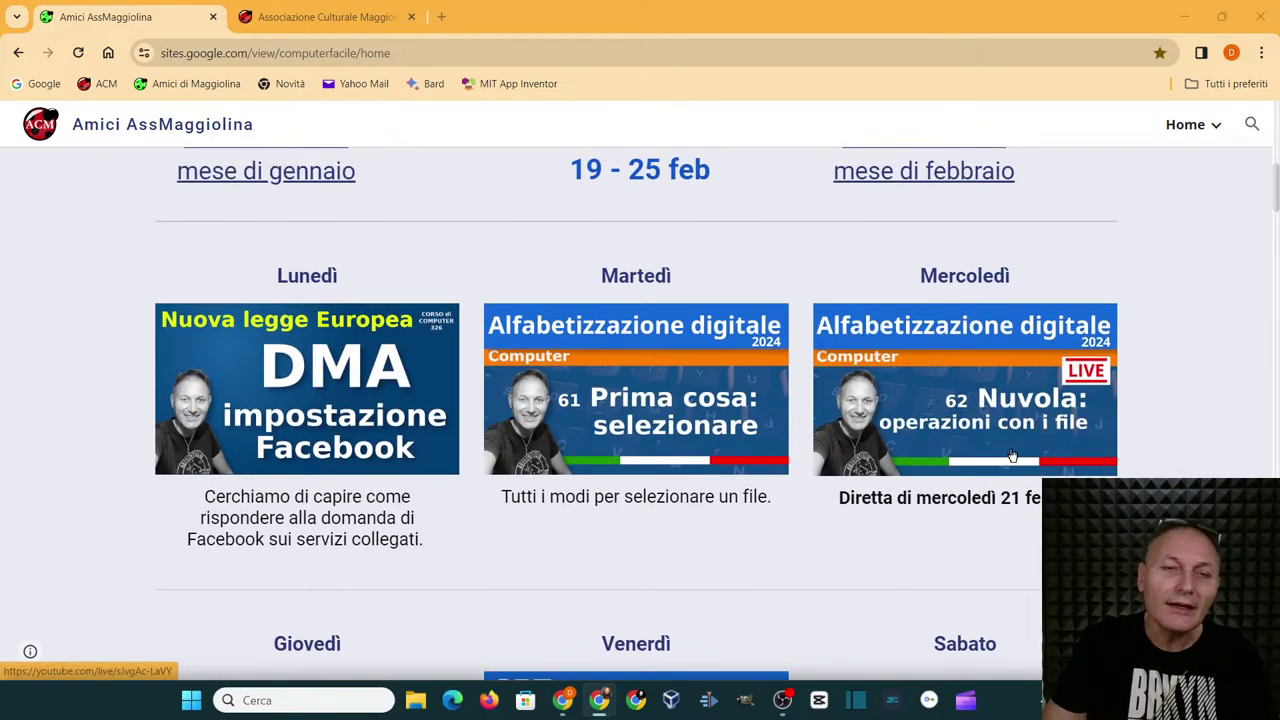
click(1188, 124)
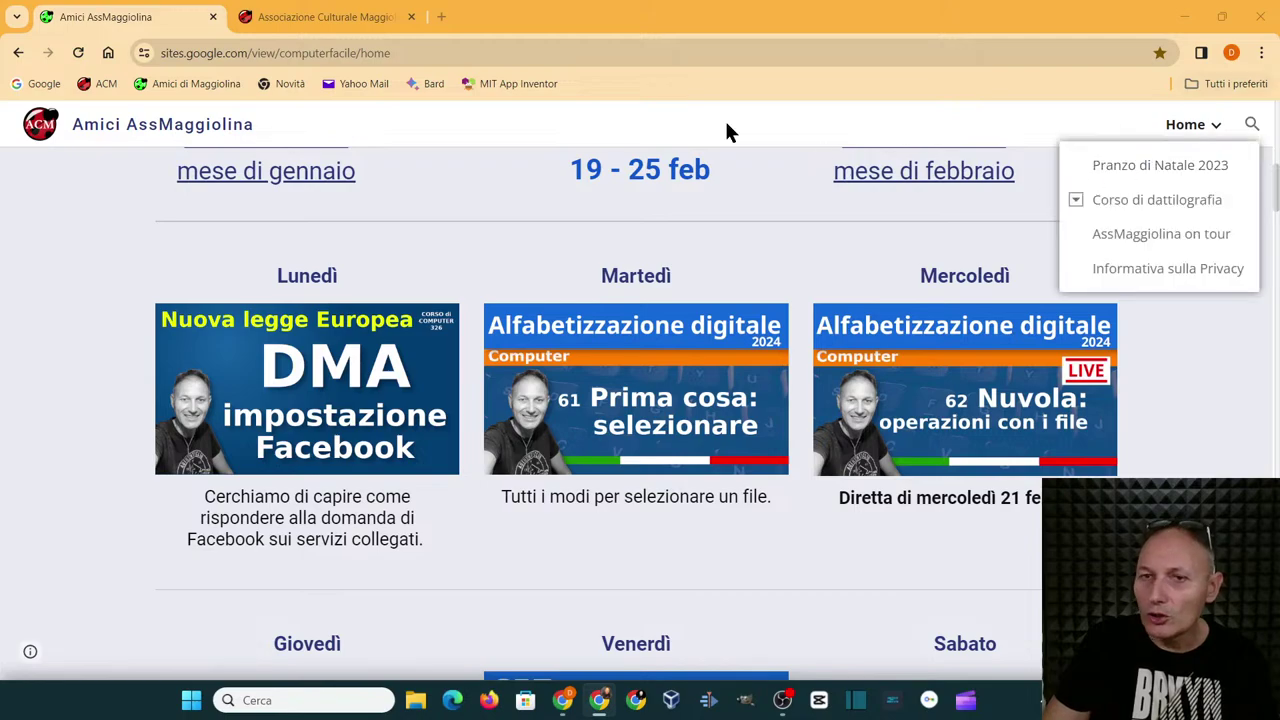
click(727, 133)
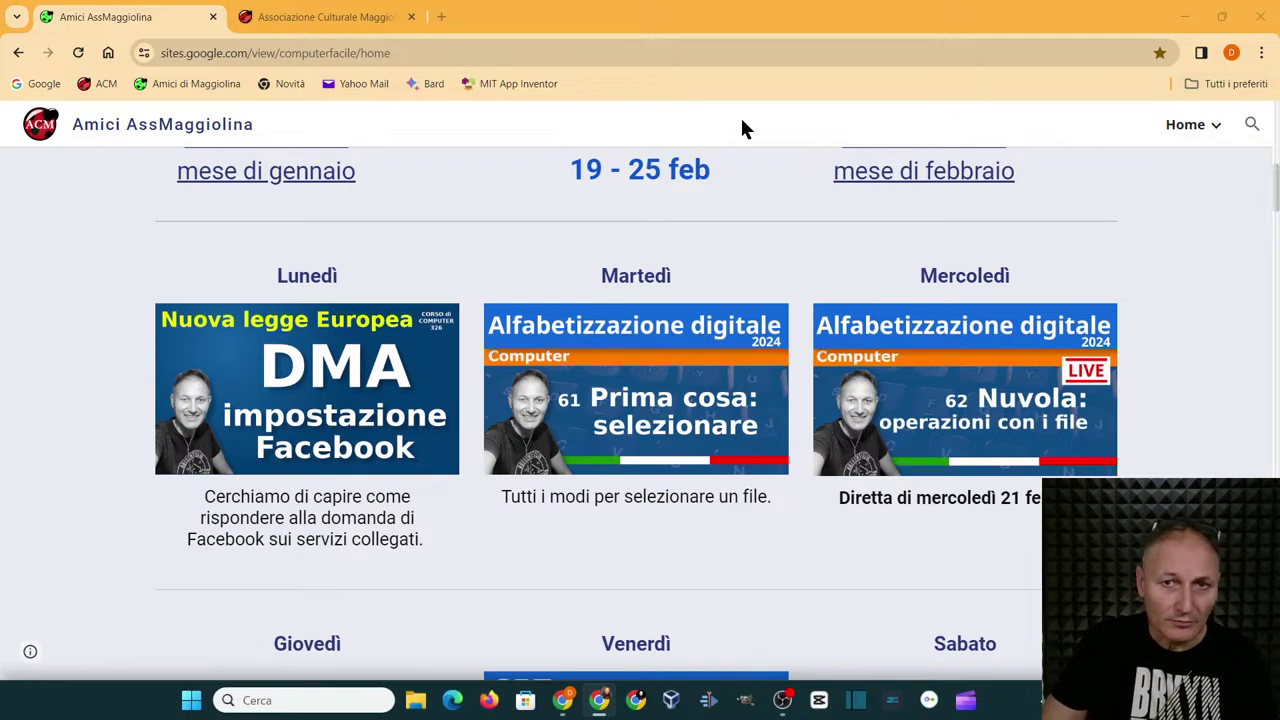
- Open Google Drive in a new browser tab from the Google apps list
click(442, 18)
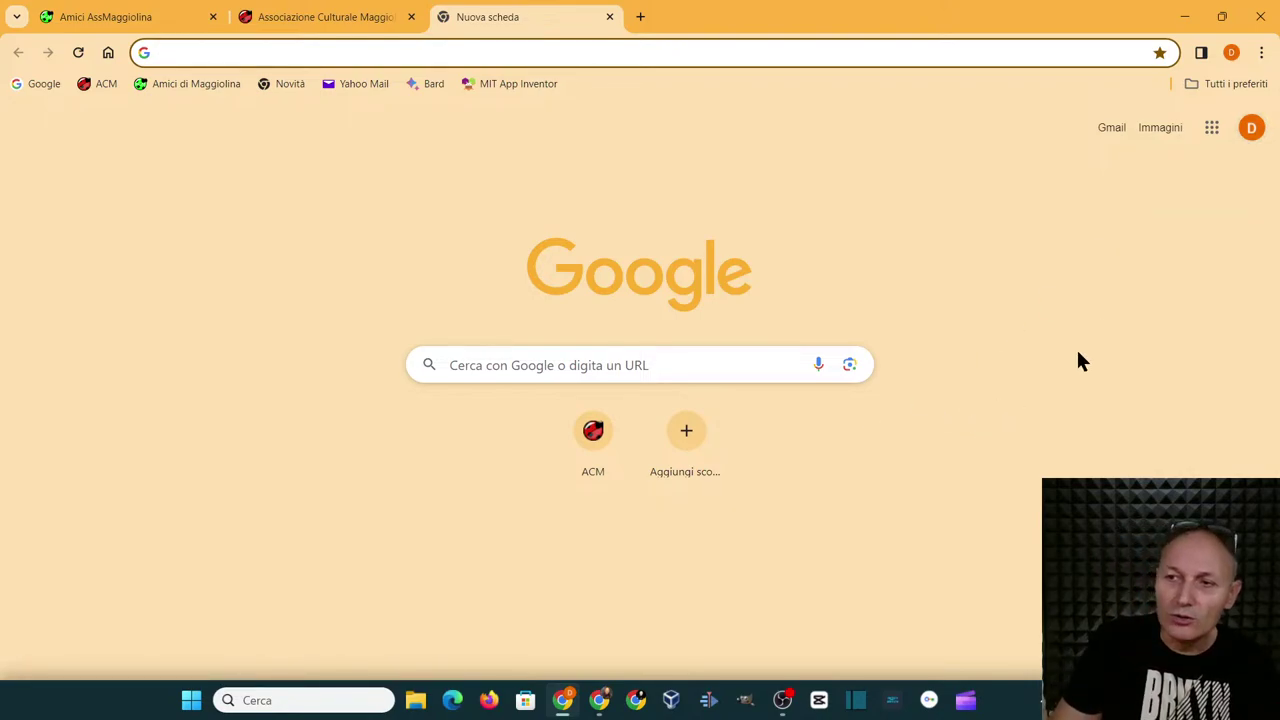
click(1211, 127)
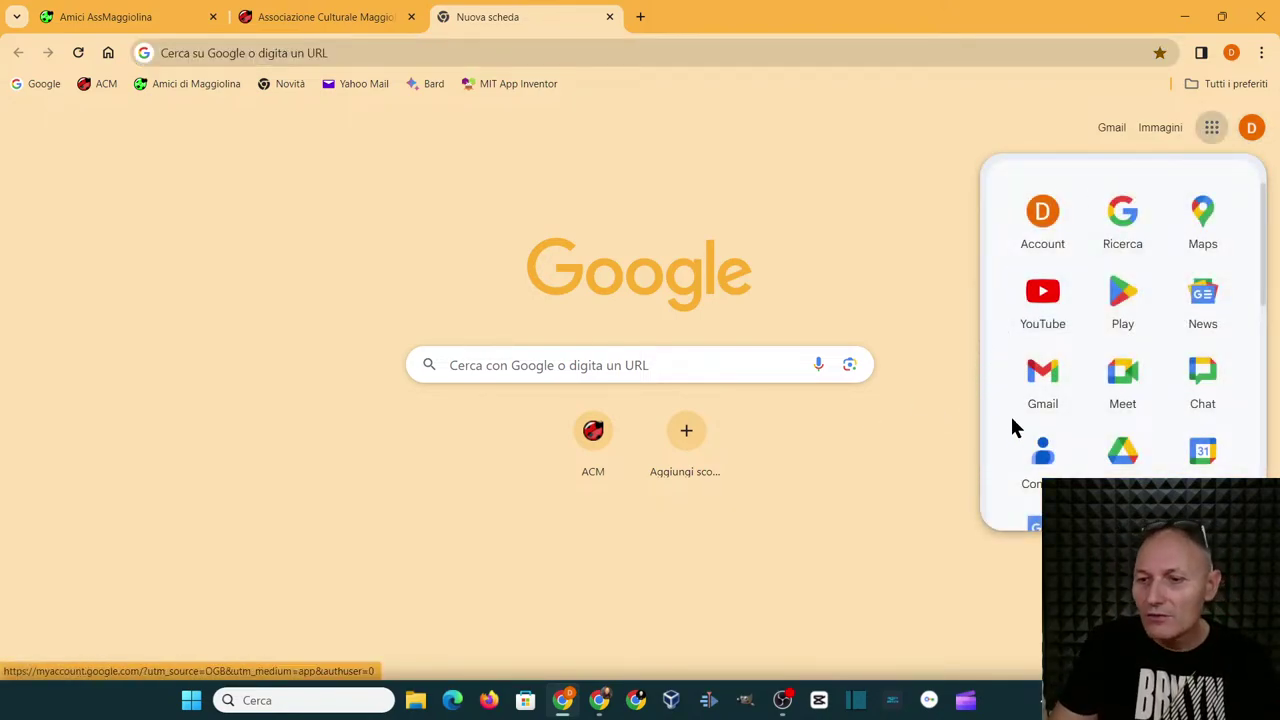
click(1124, 450)
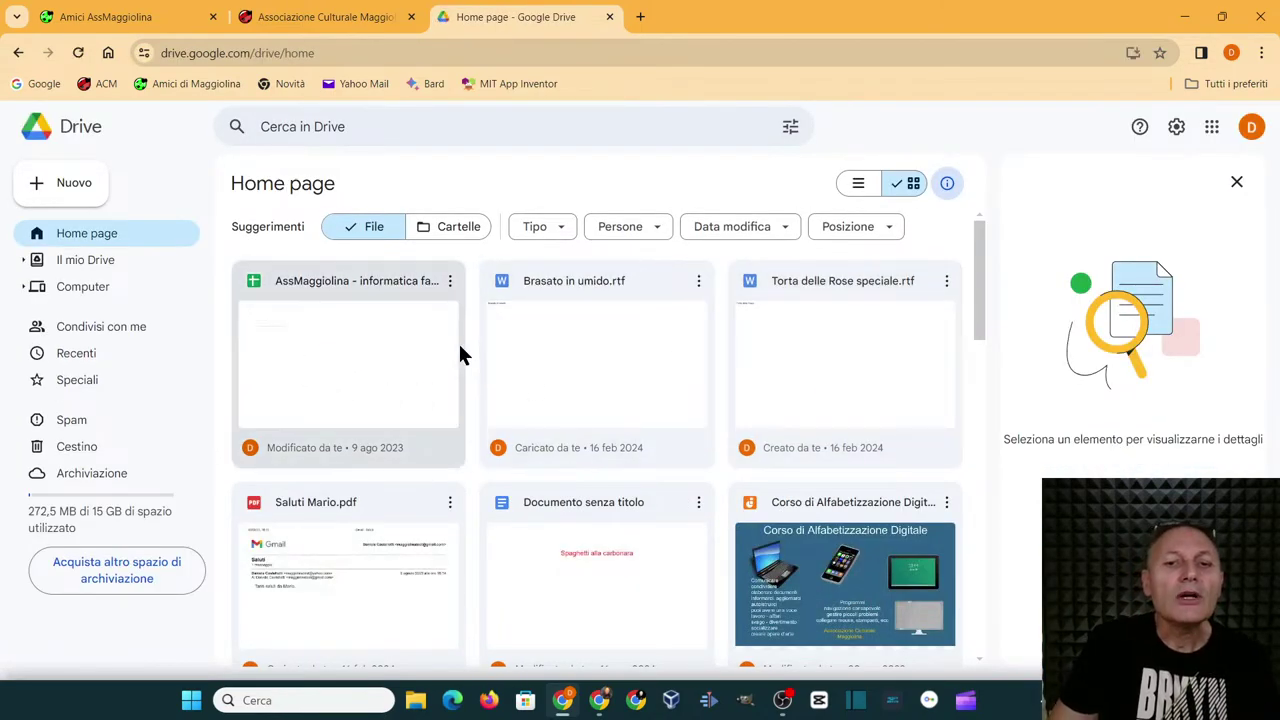
- Look through the suggested files and the suggested folders on the Drive home page, ending on the files
scroll(604, 367, down, 1)
scroll(606, 378, down, 10)
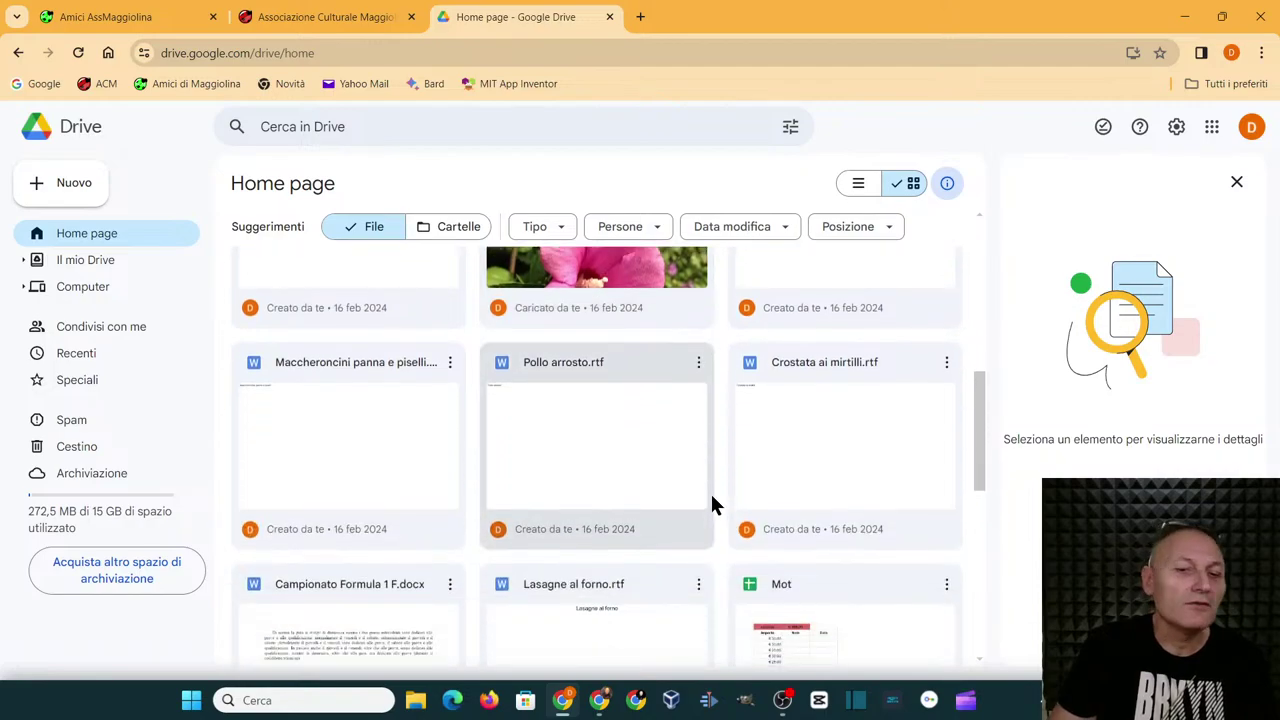
scroll(710, 491, down, 5)
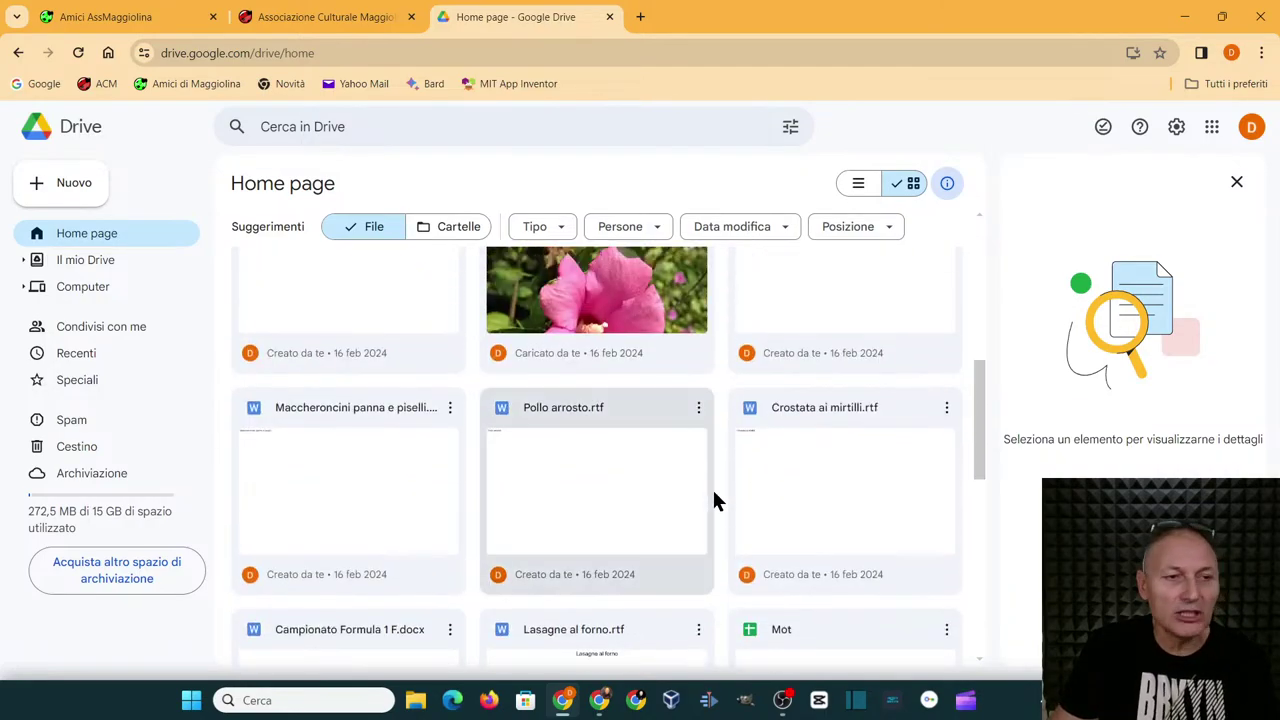
scroll(714, 491, up, 1)
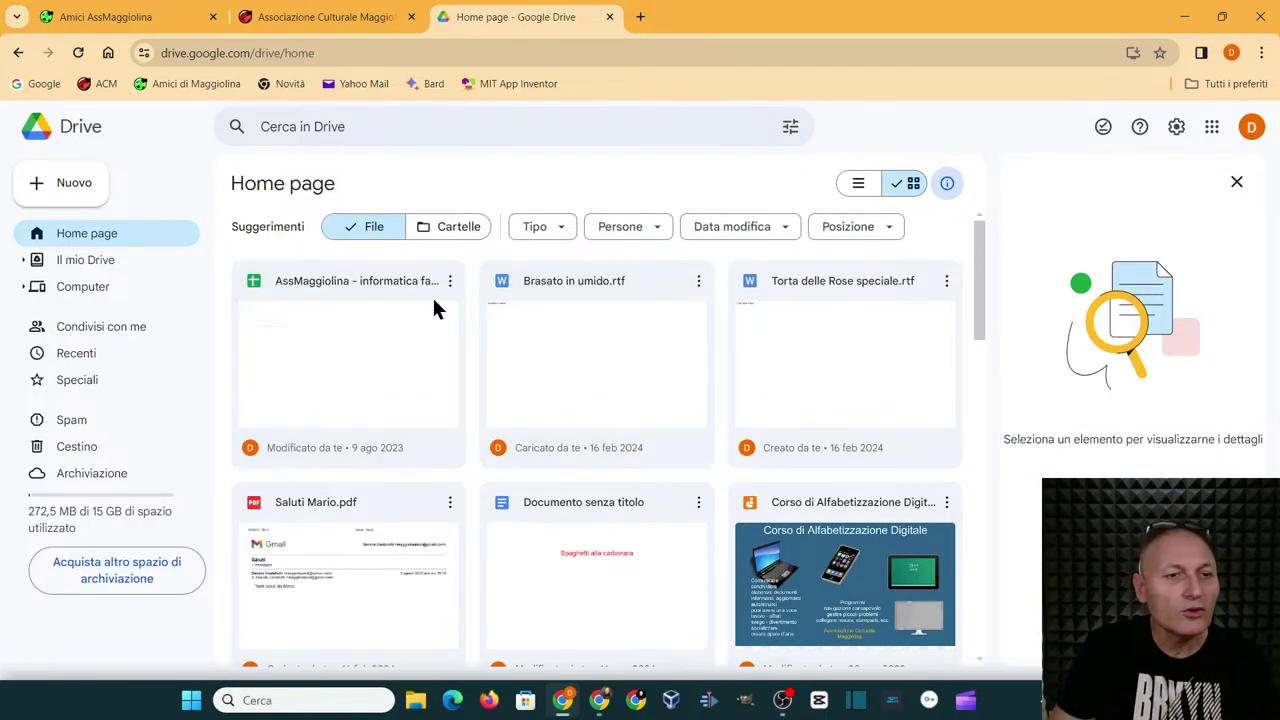
click(443, 228)
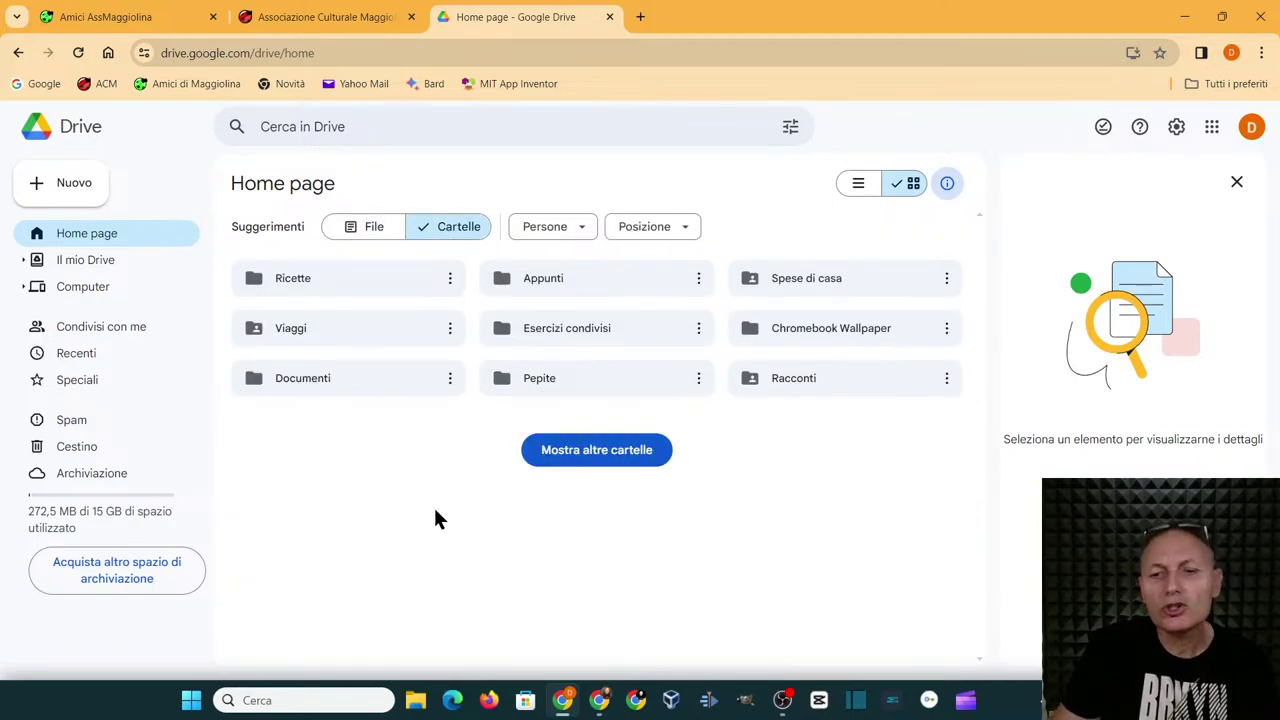
click(328, 227)
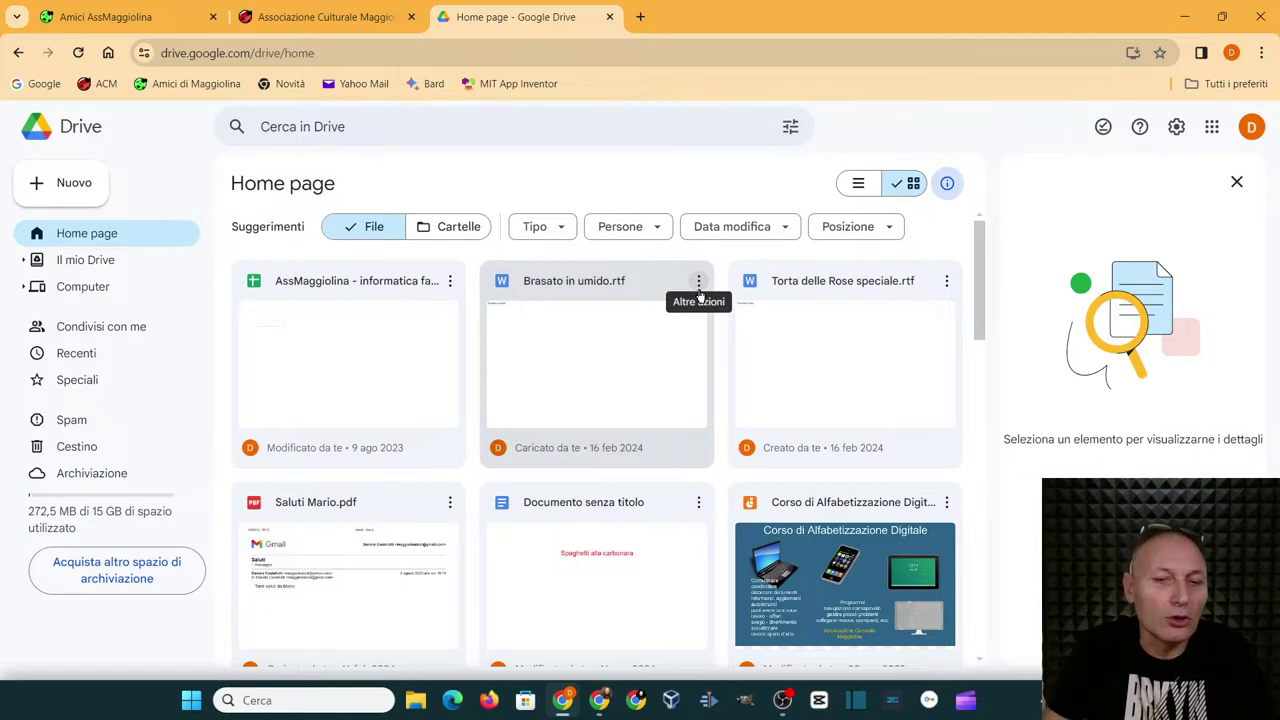
- Select the file Brasato in umido.rtf and examine the actions available for it
click(560, 343)
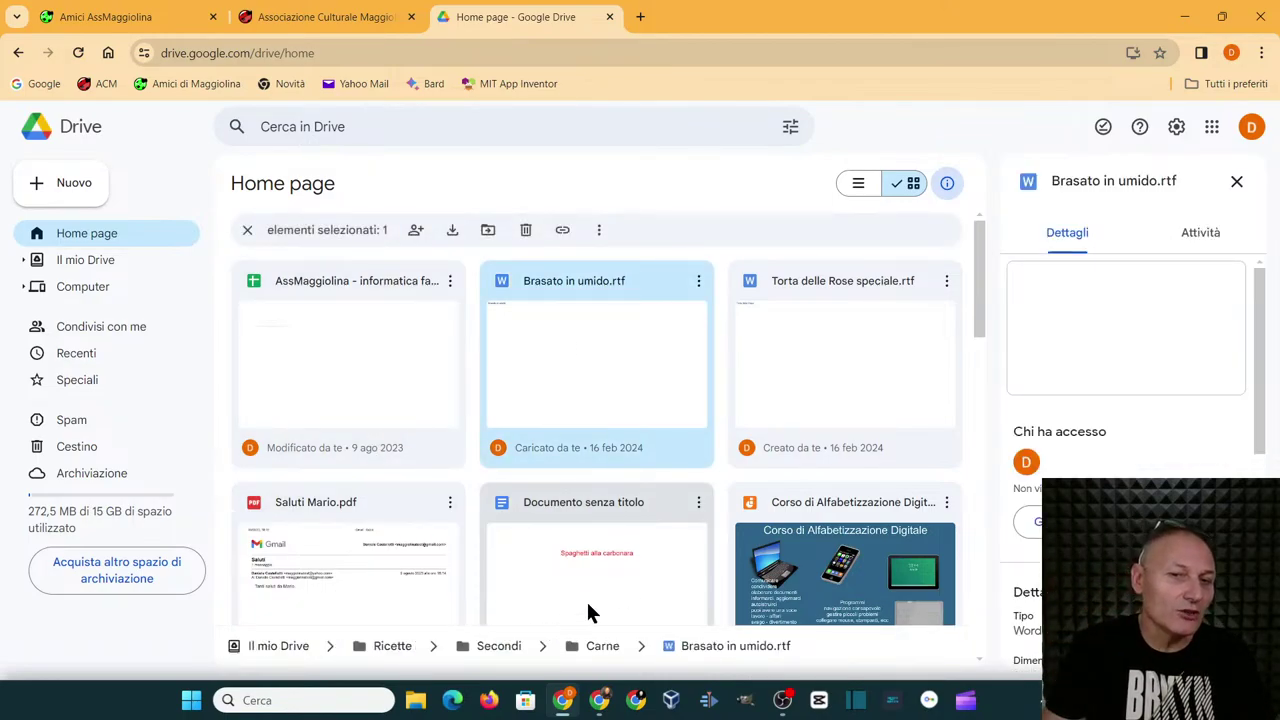
right_click(588, 357)
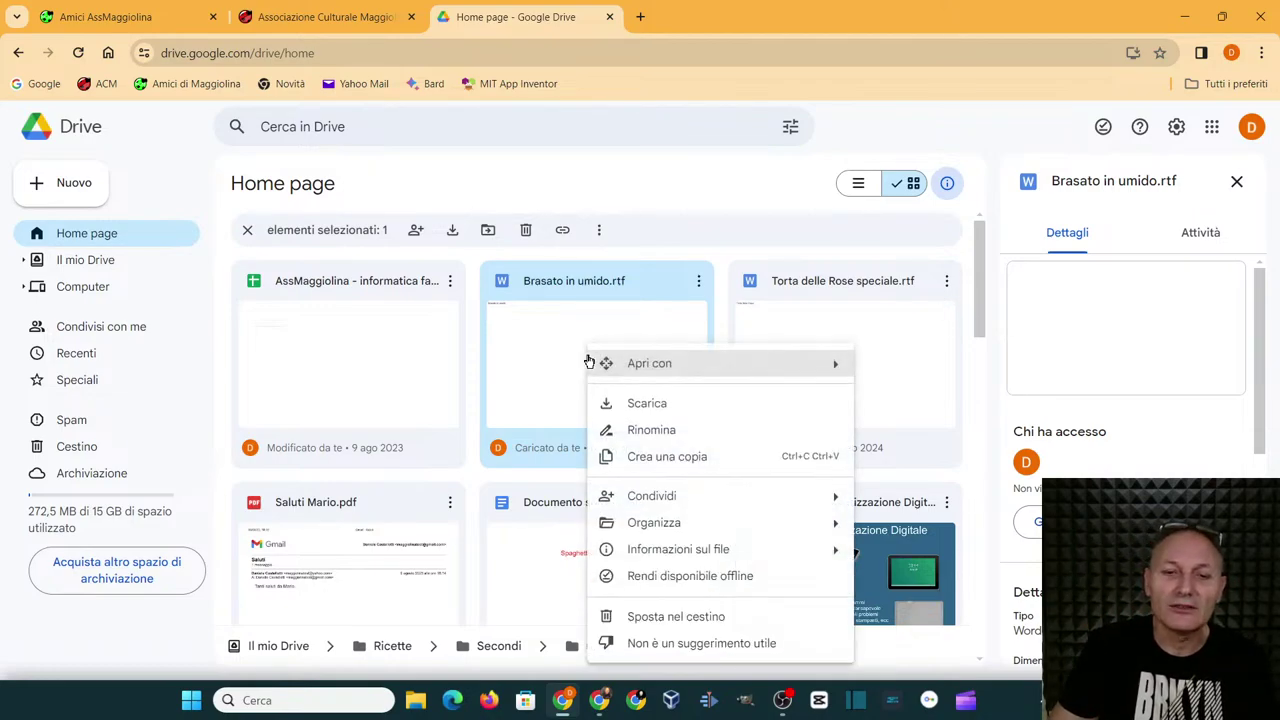
mouse_move(590, 362)
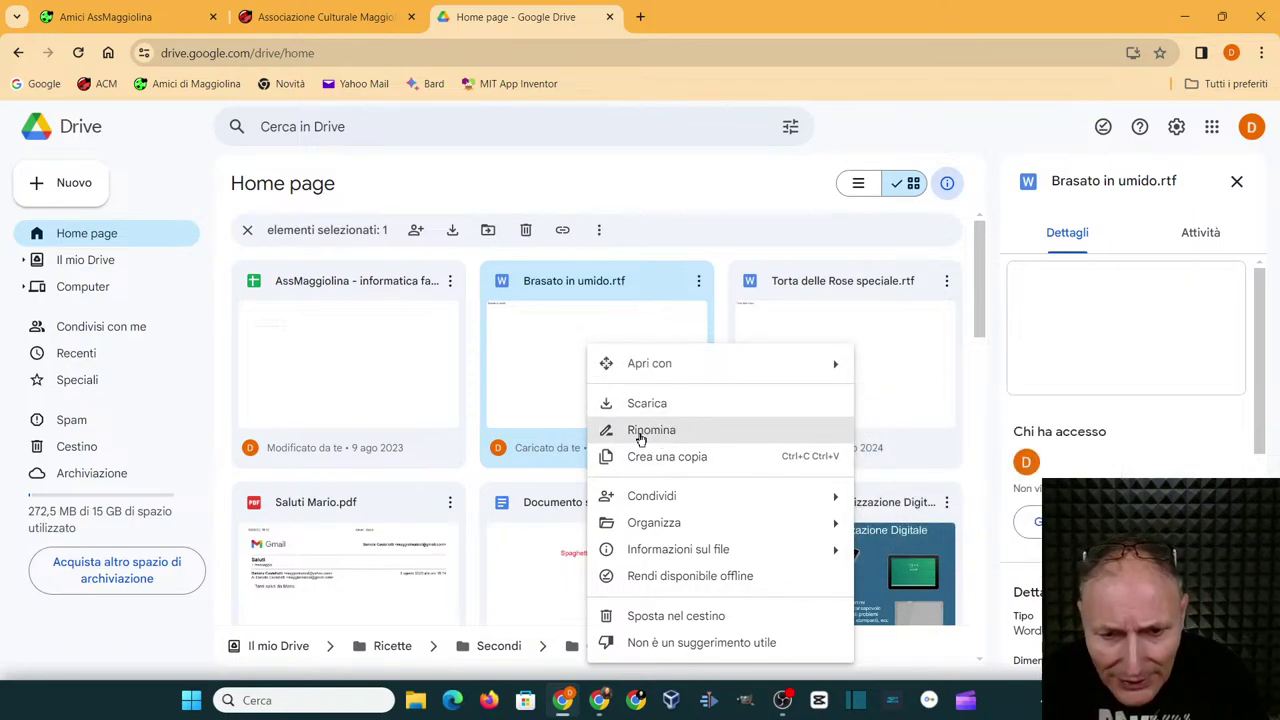
click(513, 396)
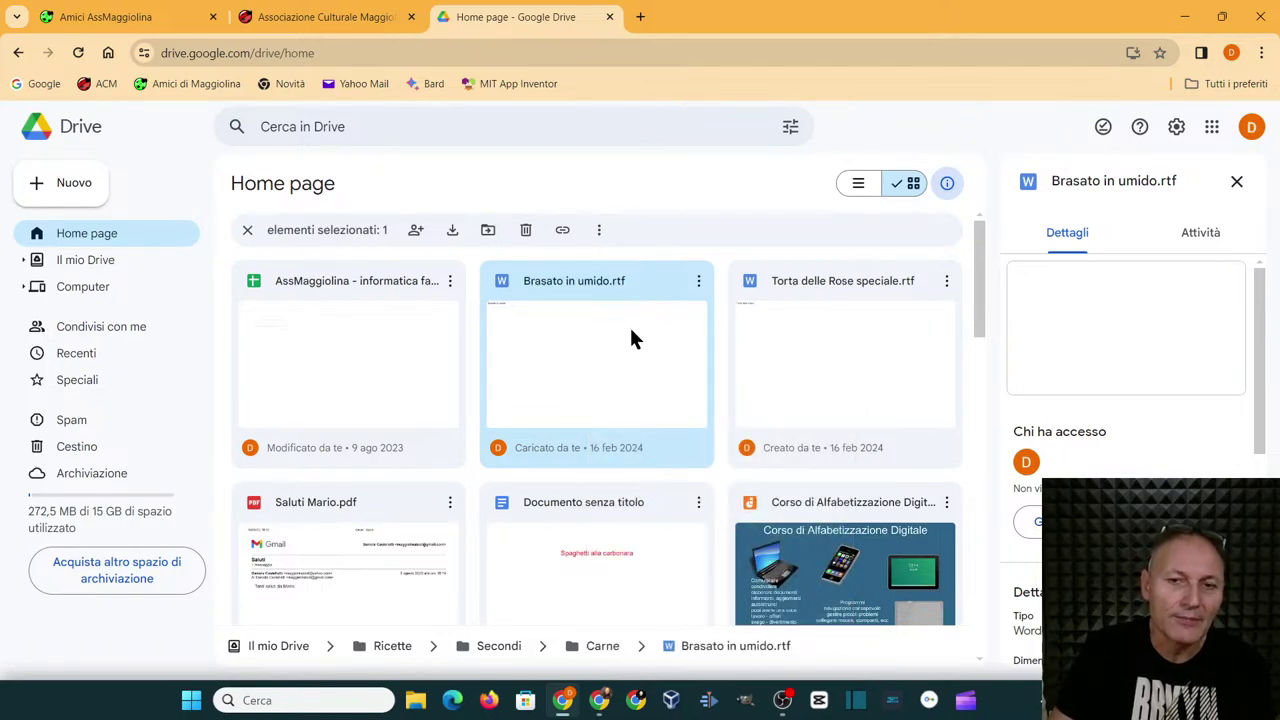
click(697, 283)
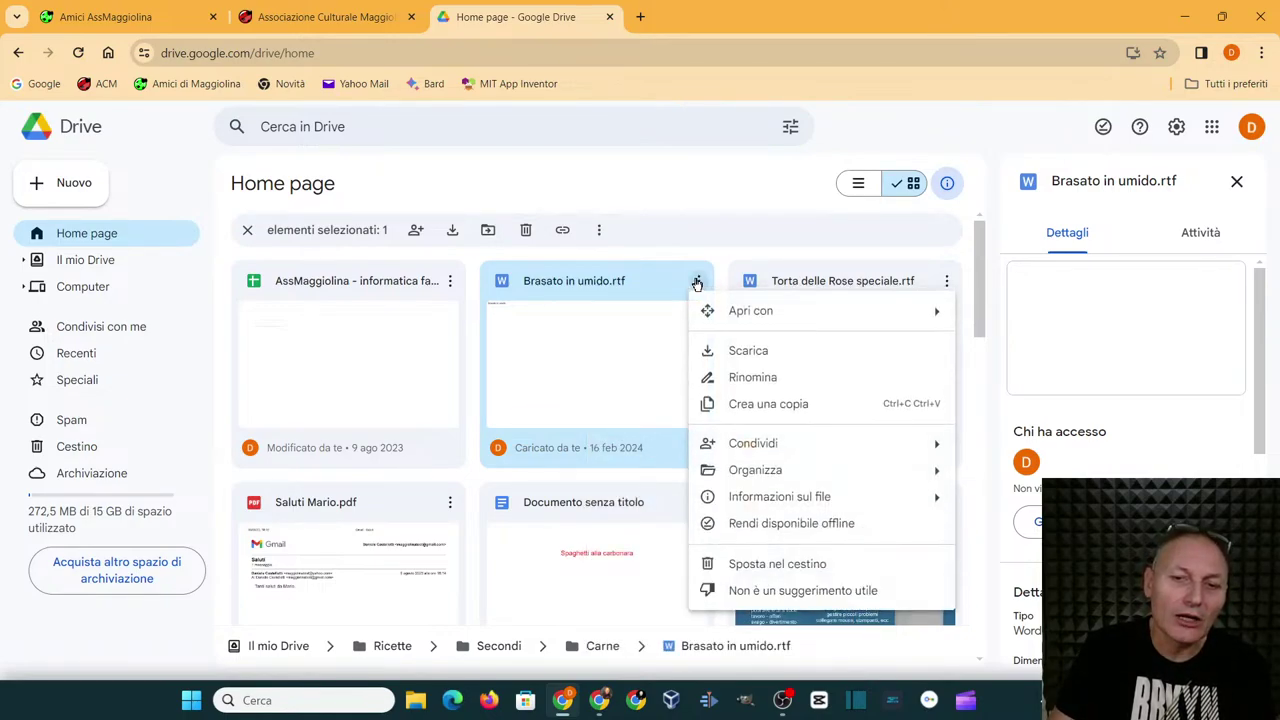
- Rename the file Brasato in umido.rtf as Brasato di manzo.rtf
right_click(590, 385)
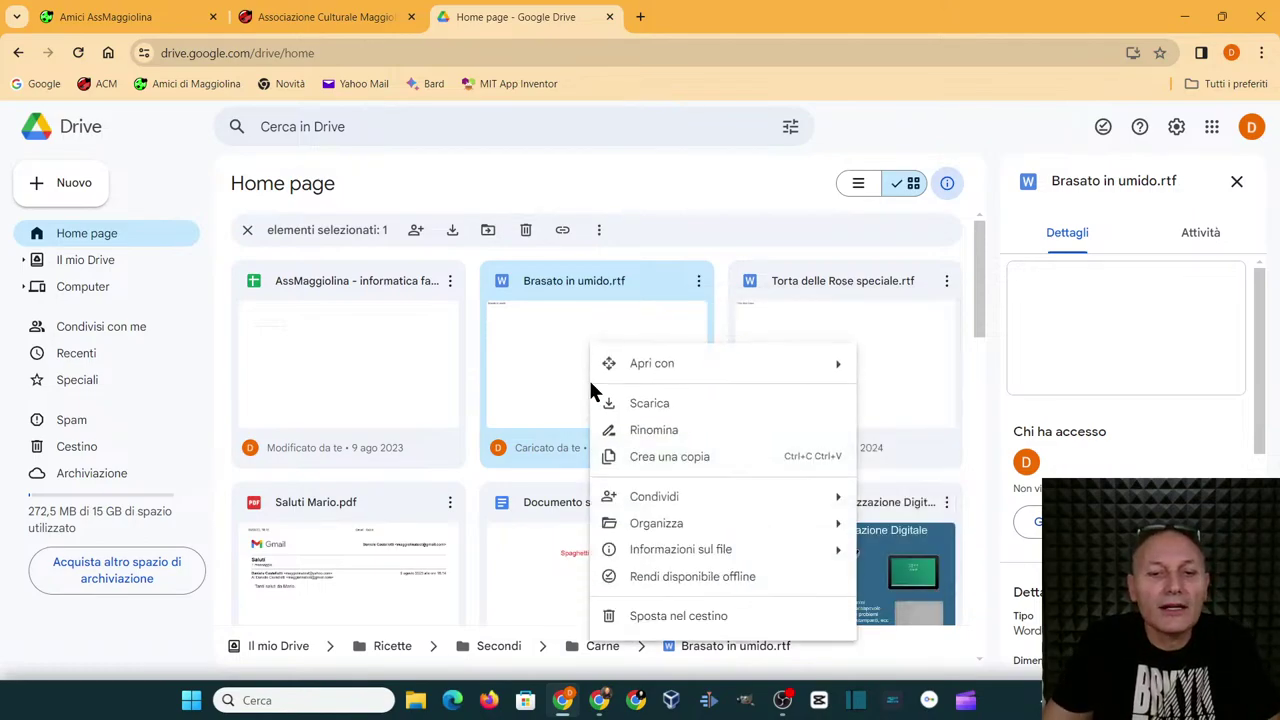
click(624, 428)
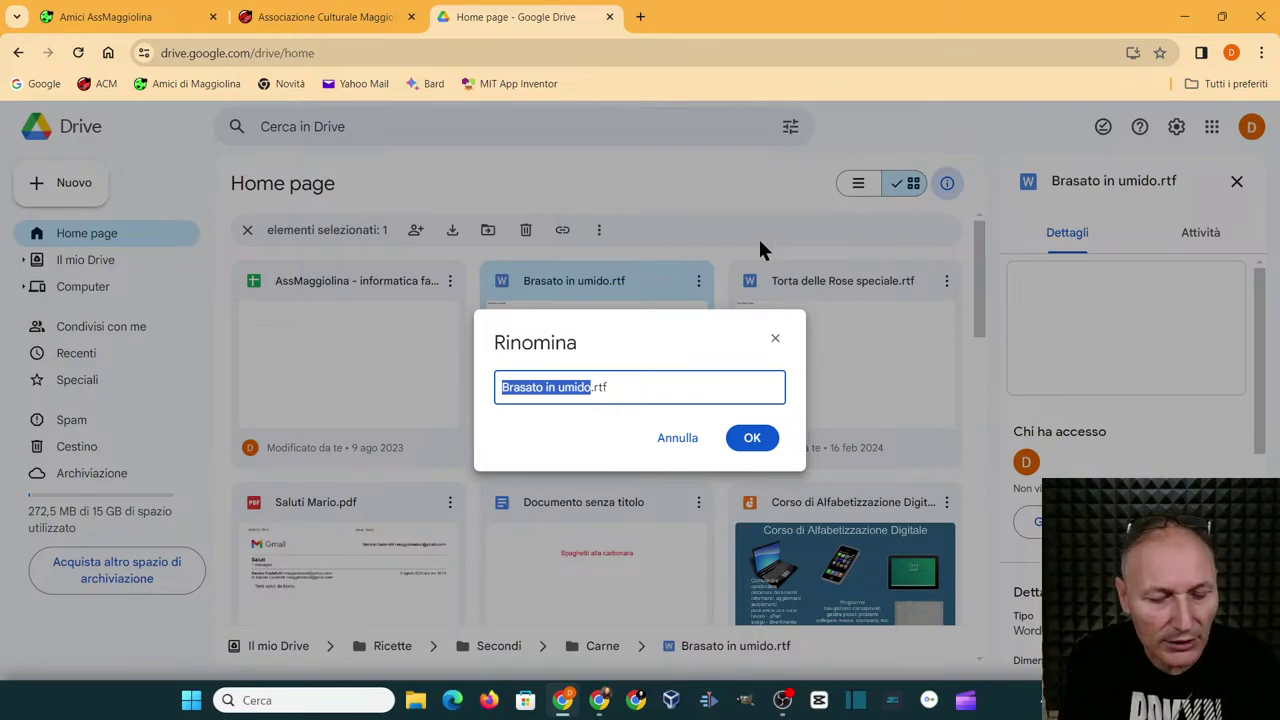
text(B)
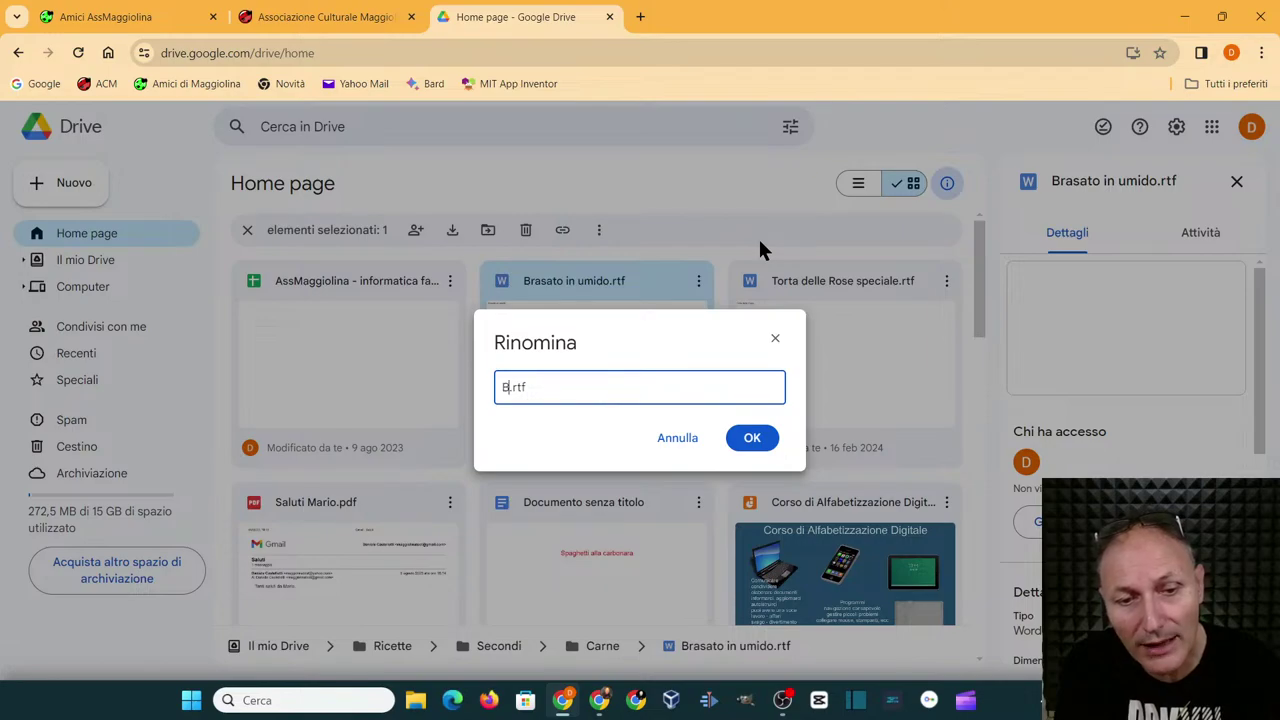
text(rasato di ma)
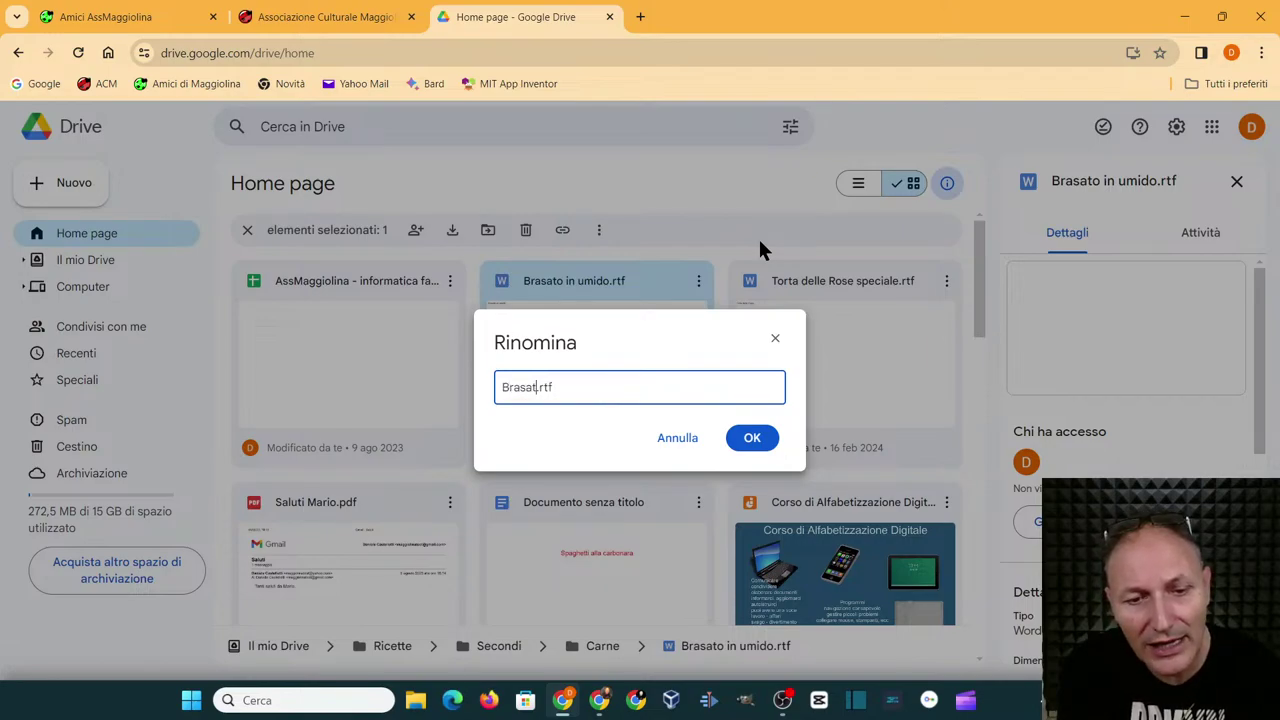
text(nzo)
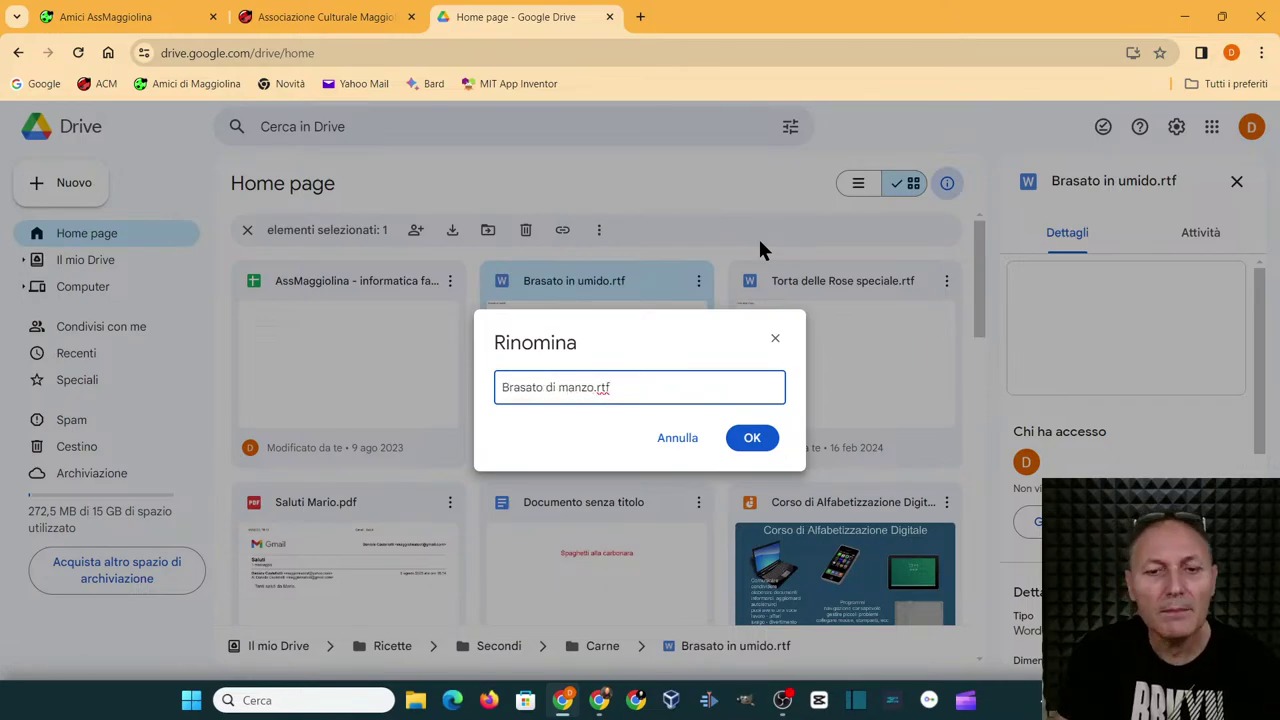
click(750, 438)
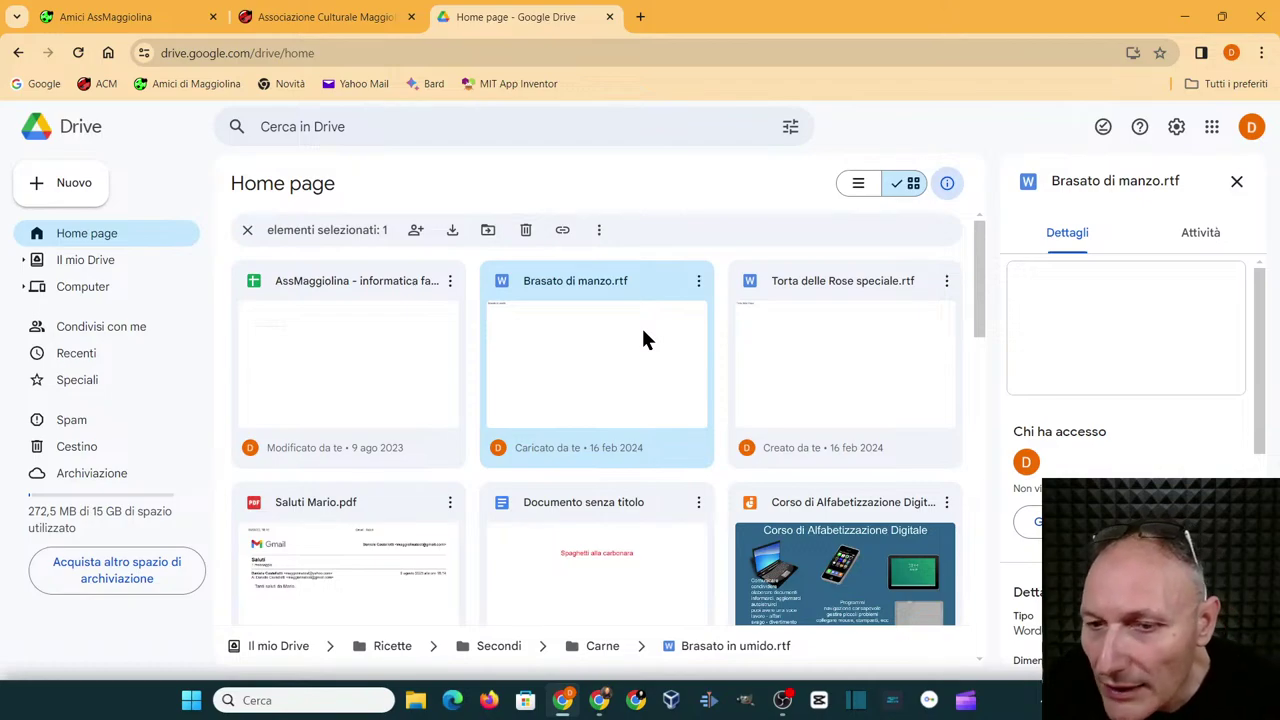
- Move the "Saluti" PDF file to the trash
scroll(644, 345, down, 1)
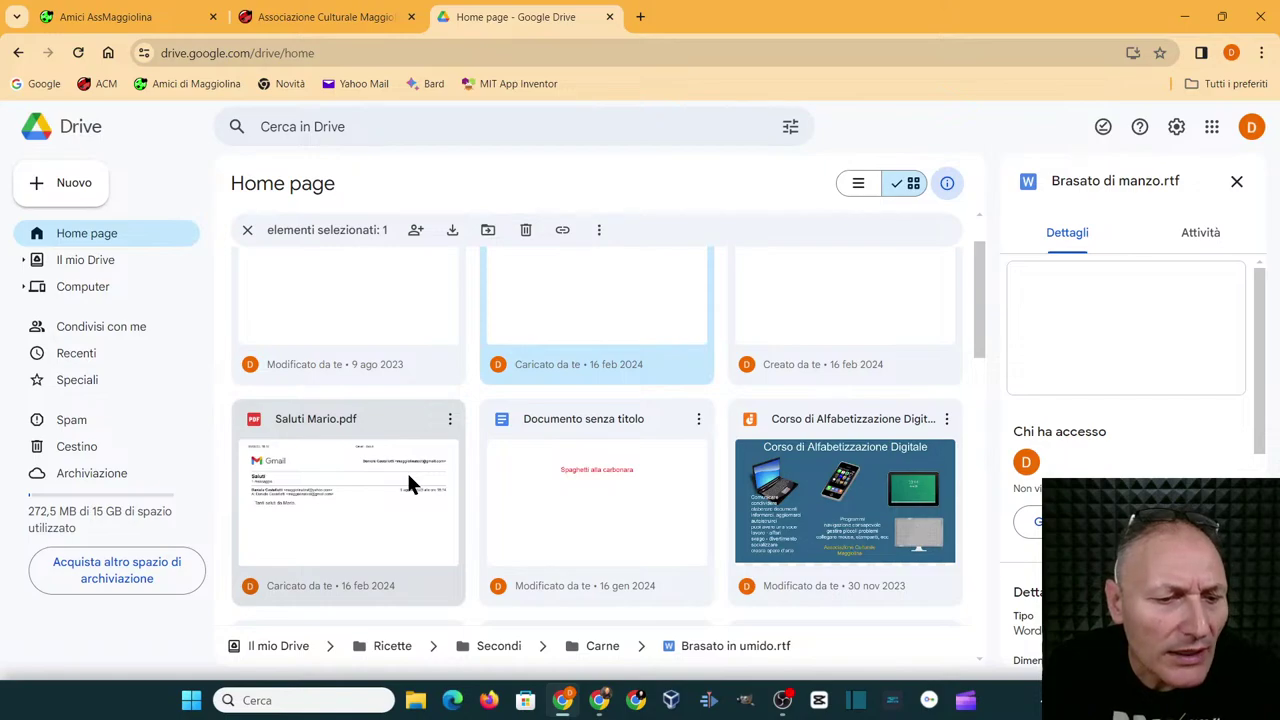
right_click(378, 486)
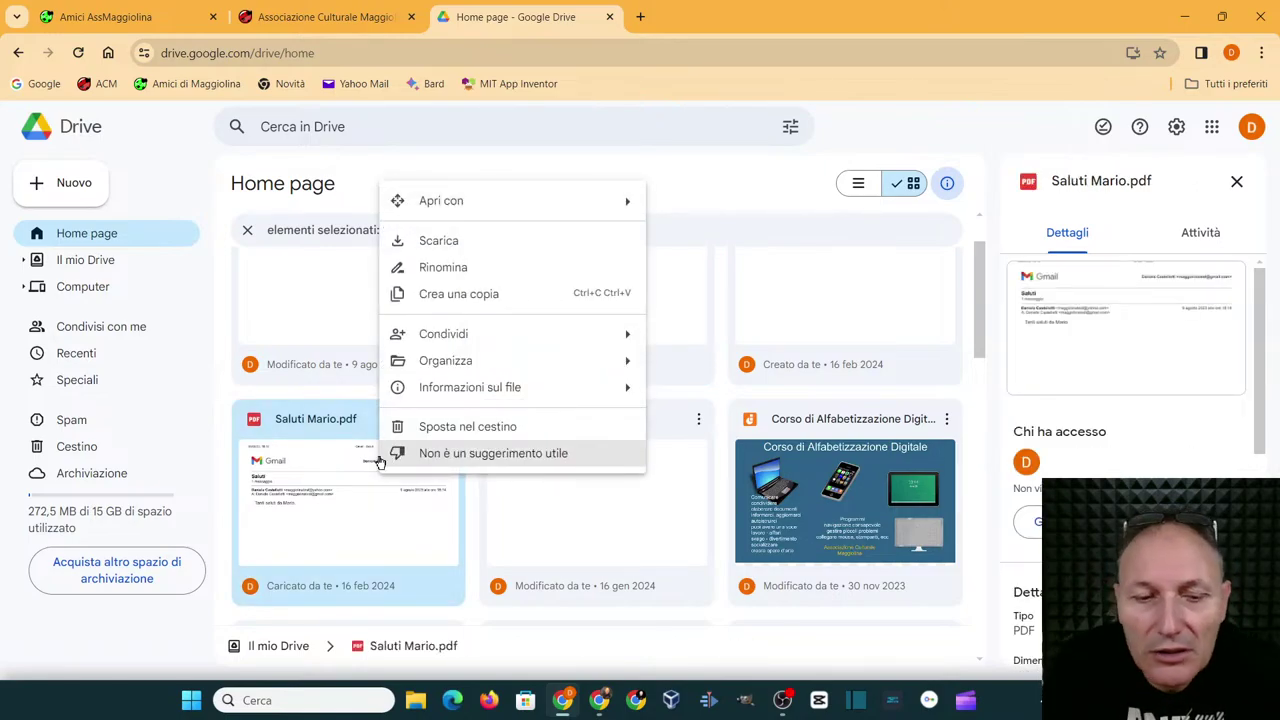
click(446, 432)
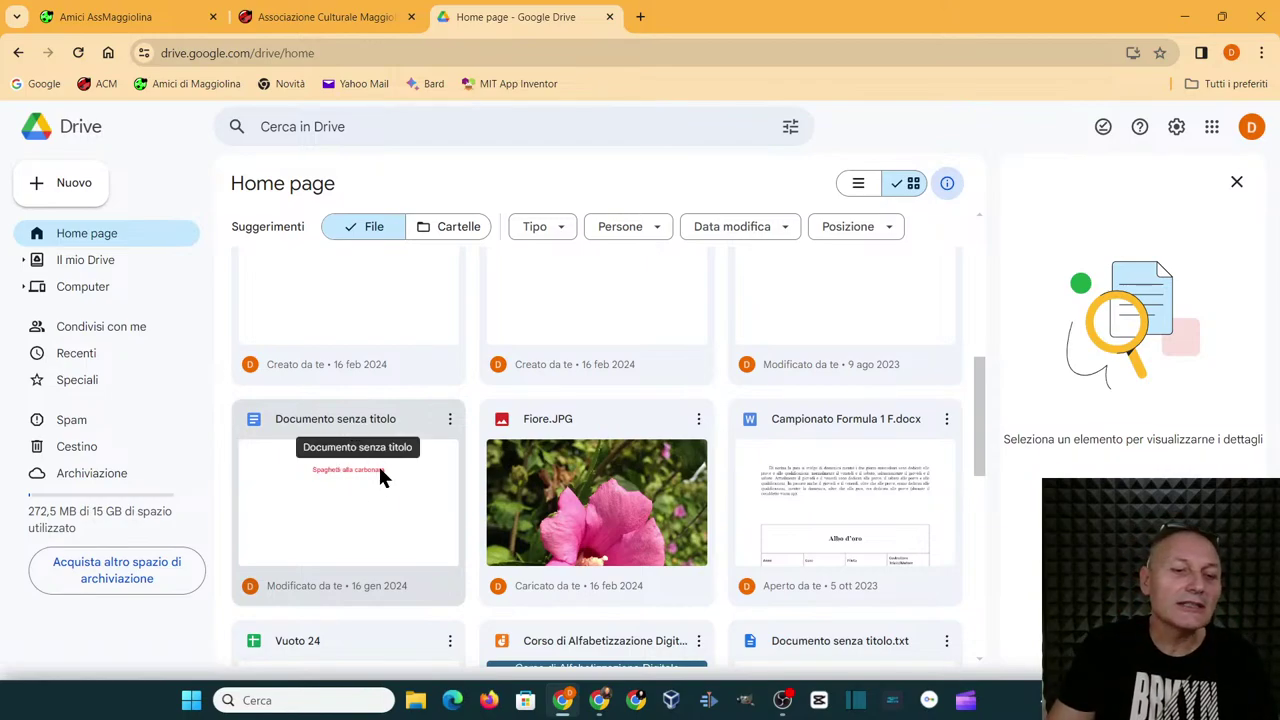
- Rename the Documento senza titolo file that contains the spaghetti recipe as Spaghetti alla carbonara
right_click(388, 508)
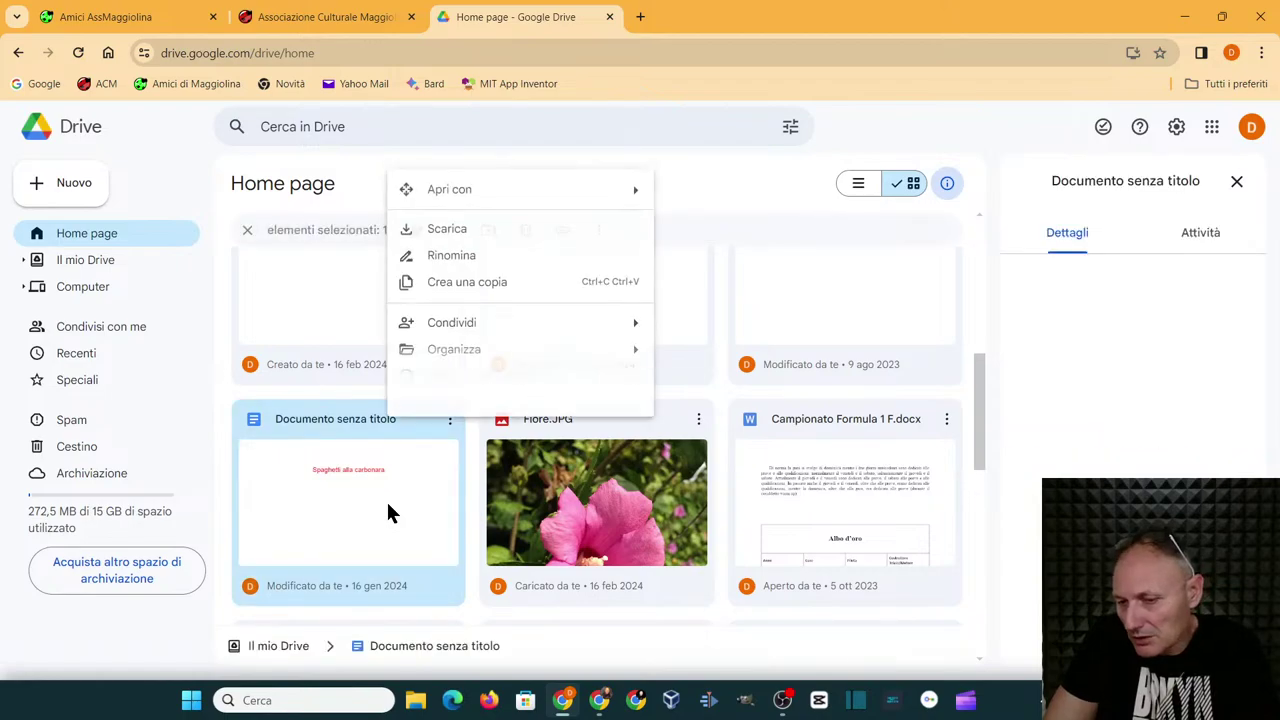
click(431, 258)
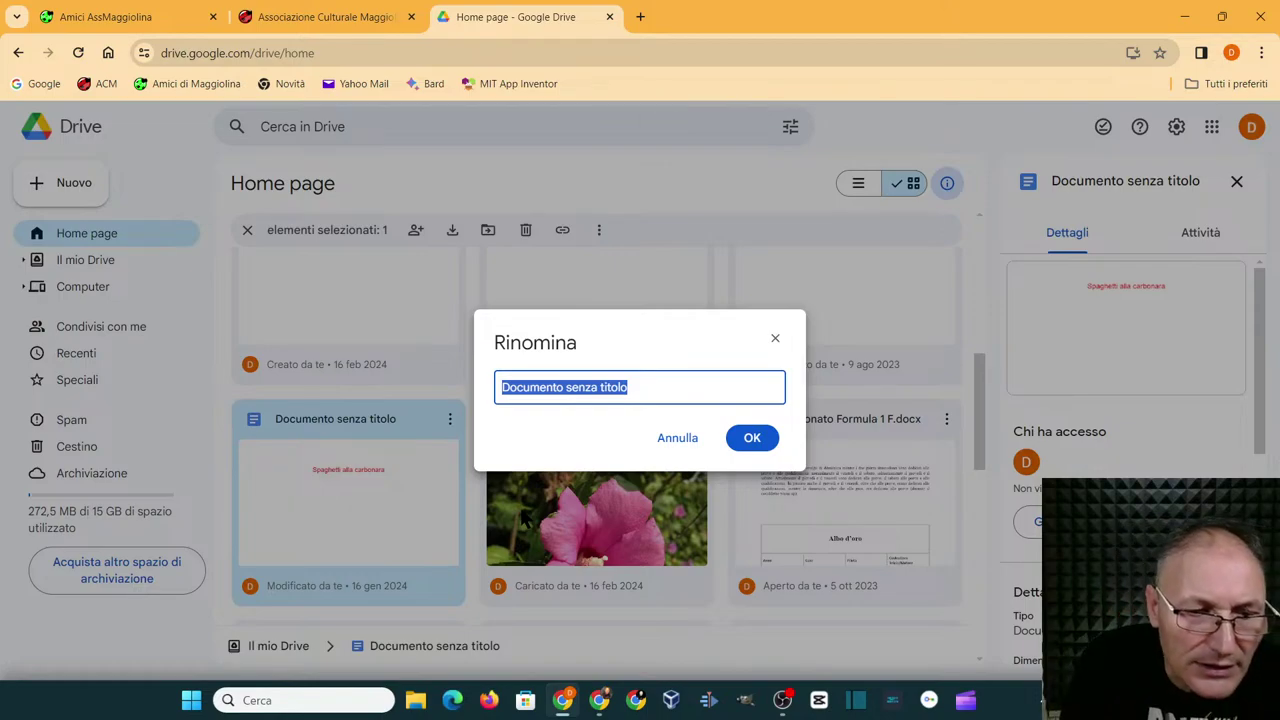
text(Spaghe)
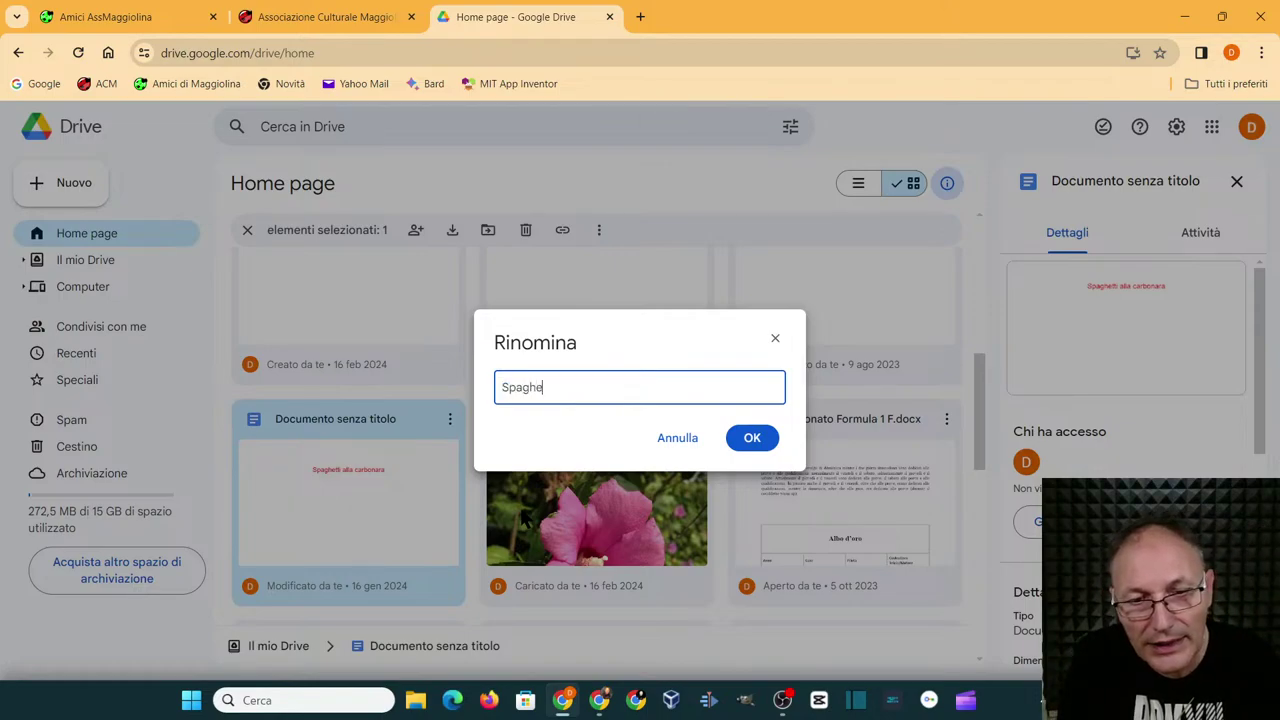
text(tti alla car)
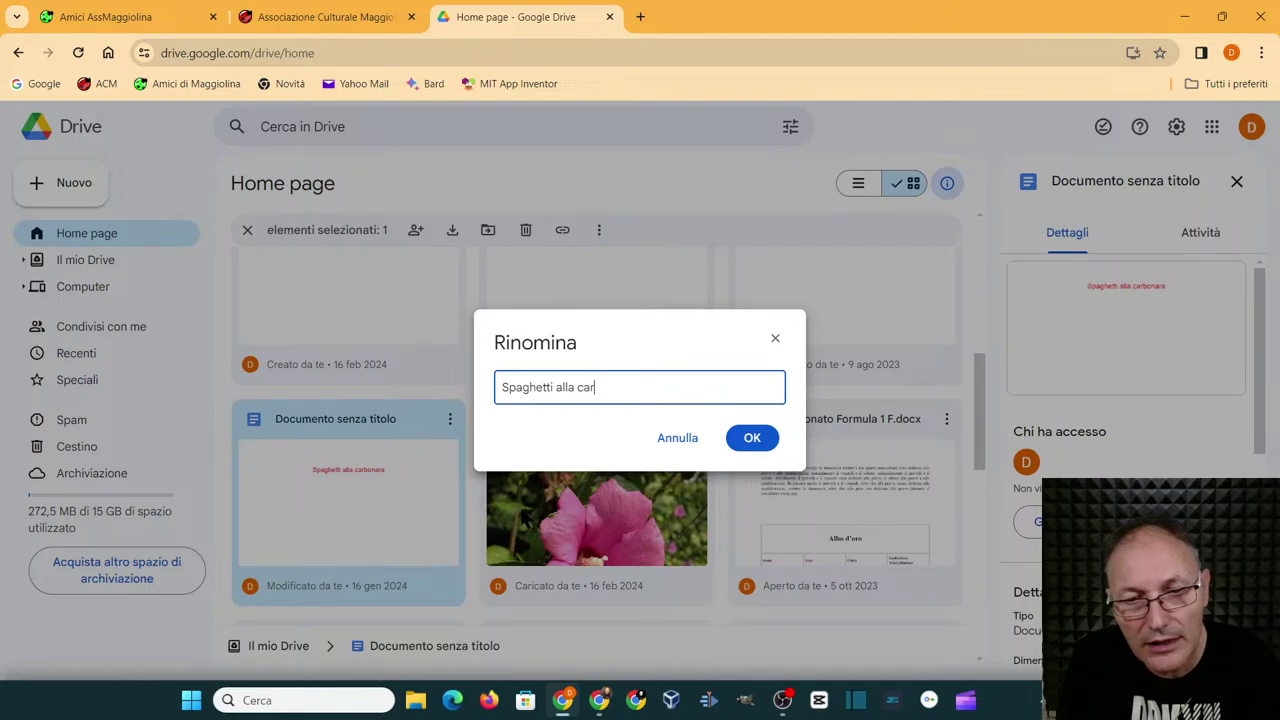
text(borana)
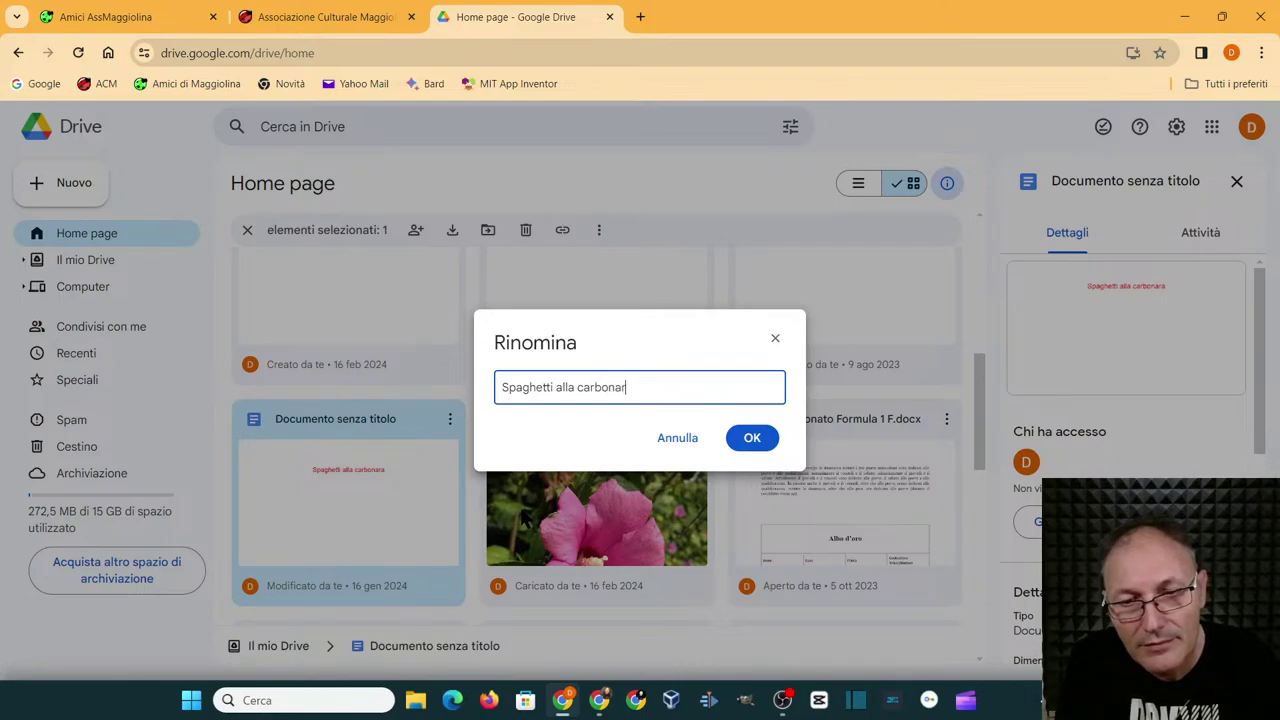
click(753, 438)
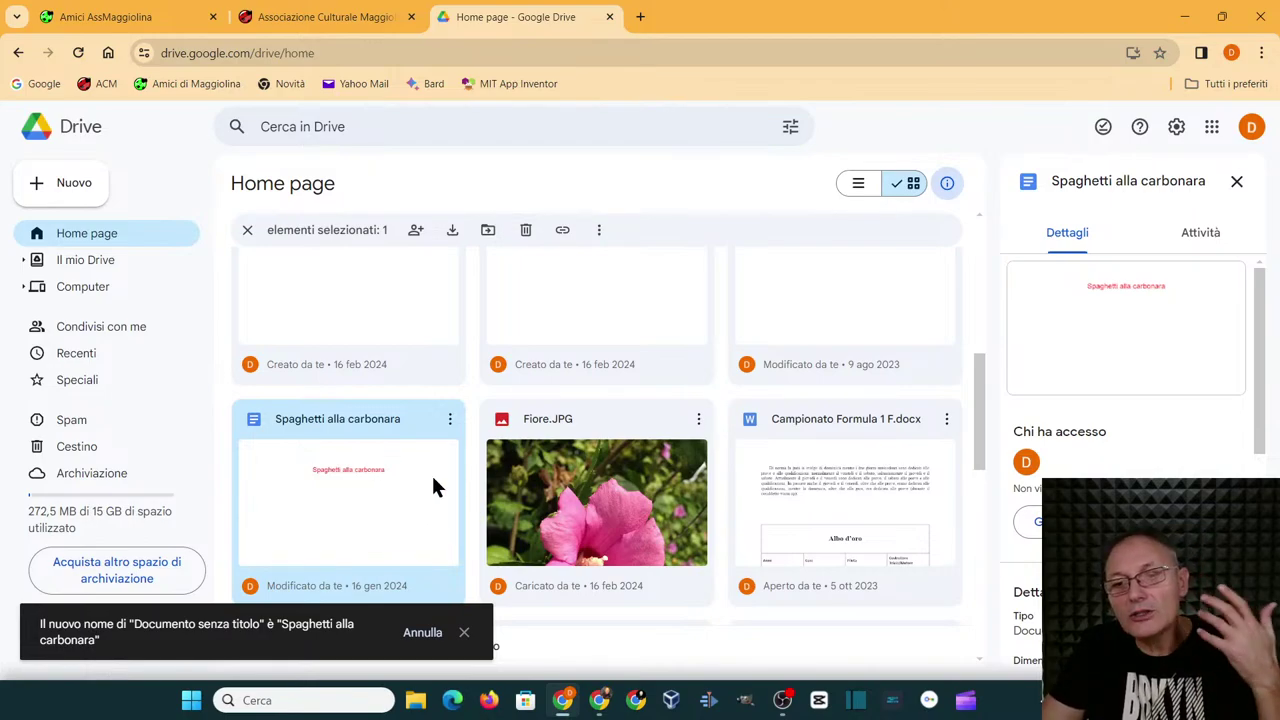
- Look through the suggested files around the Spaghetti alla carbonara document
scroll(540, 462, down, 2)
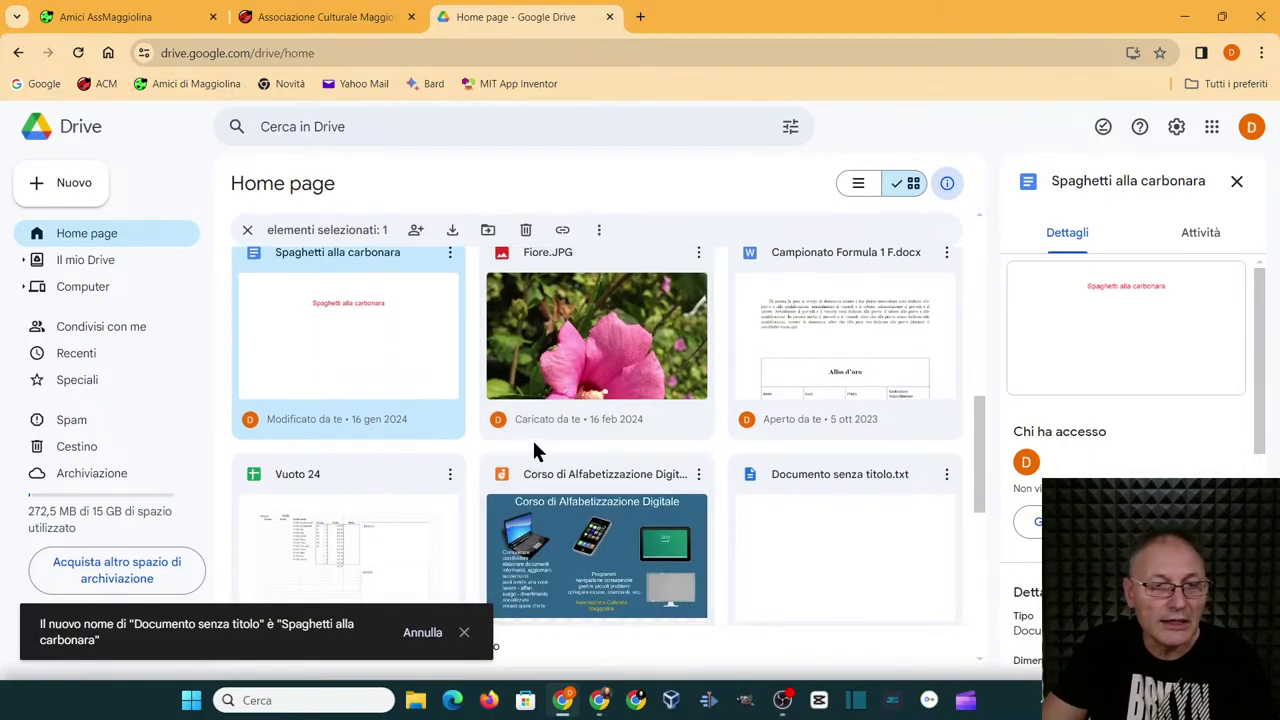
scroll(560, 450, down, 2)
scroll(630, 490, down, 1)
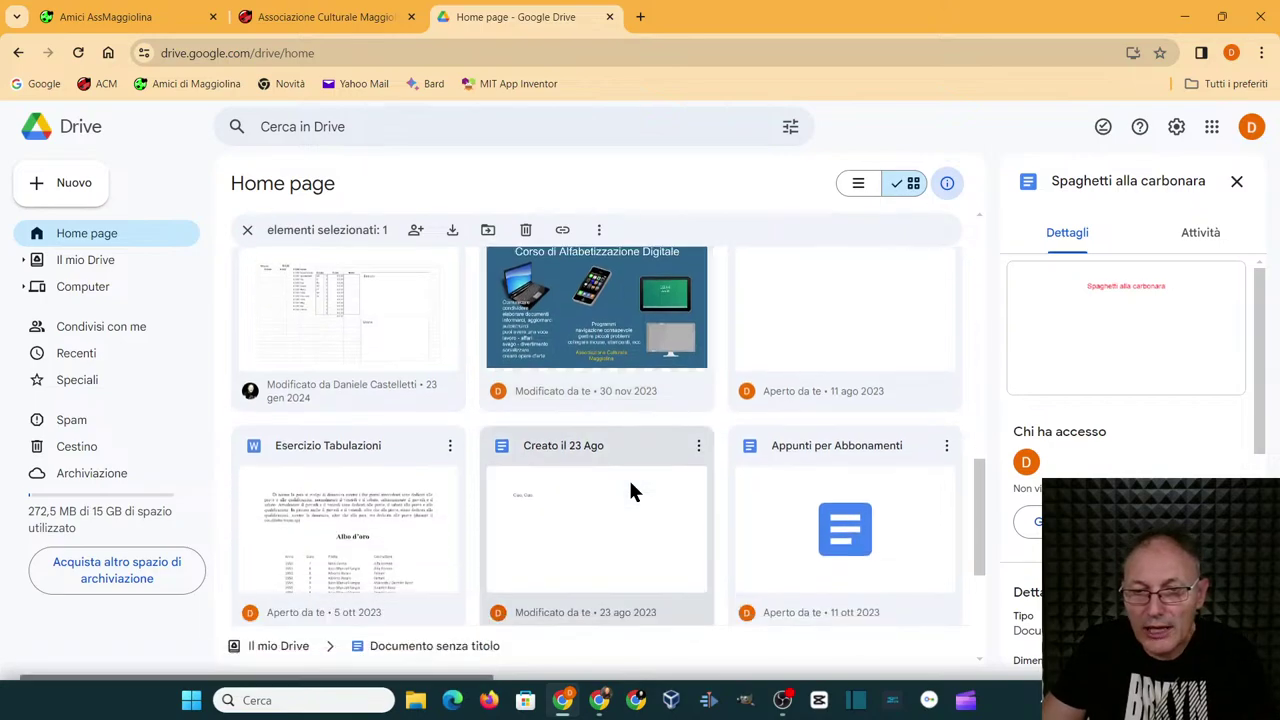
scroll(630, 490, up, 4)
scroll(463, 425, down, 1)
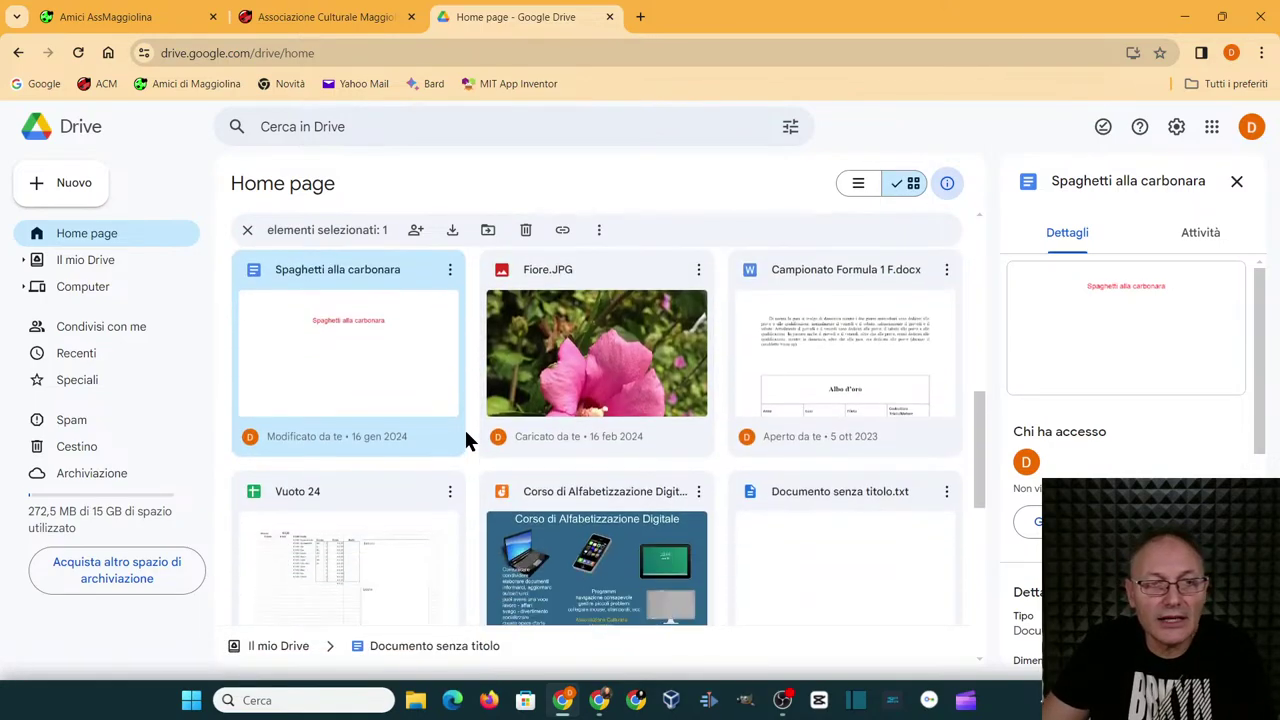
scroll(449, 428, up, 3)
scroll(436, 425, down, 1)
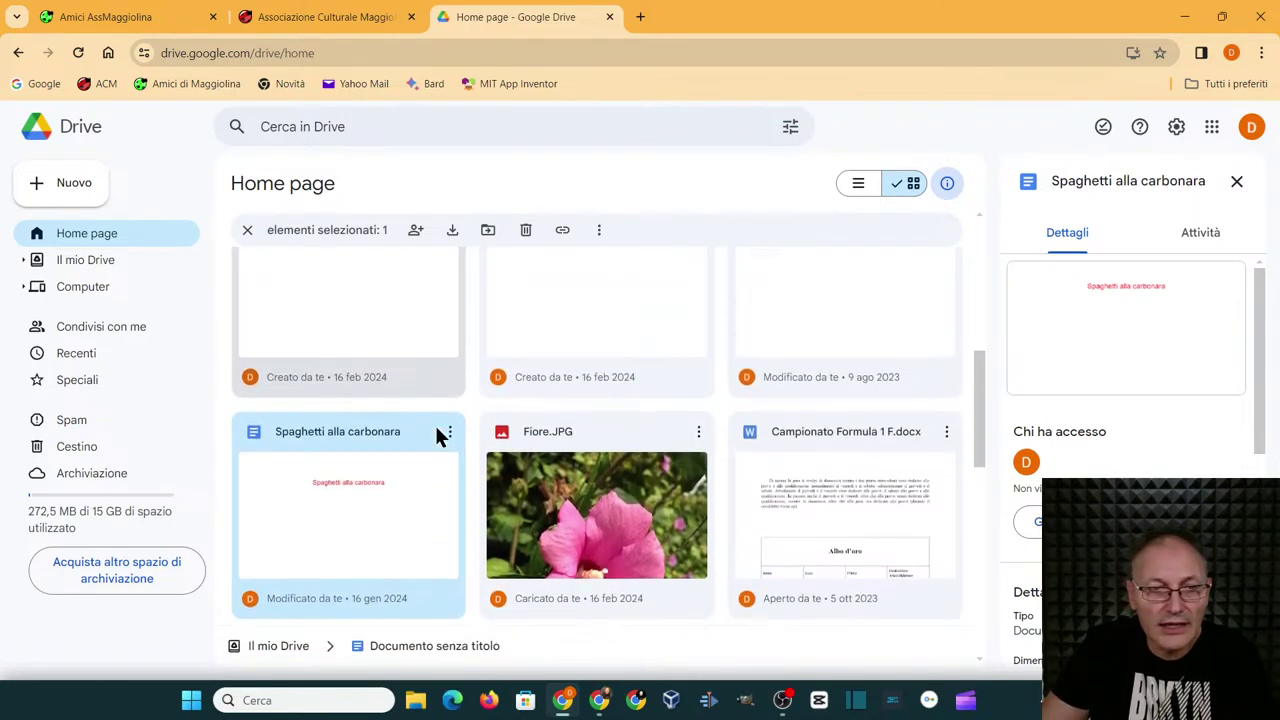
- Return to the first suggested files on the home page and clear the current file selection
scroll(437, 434, up, 2)
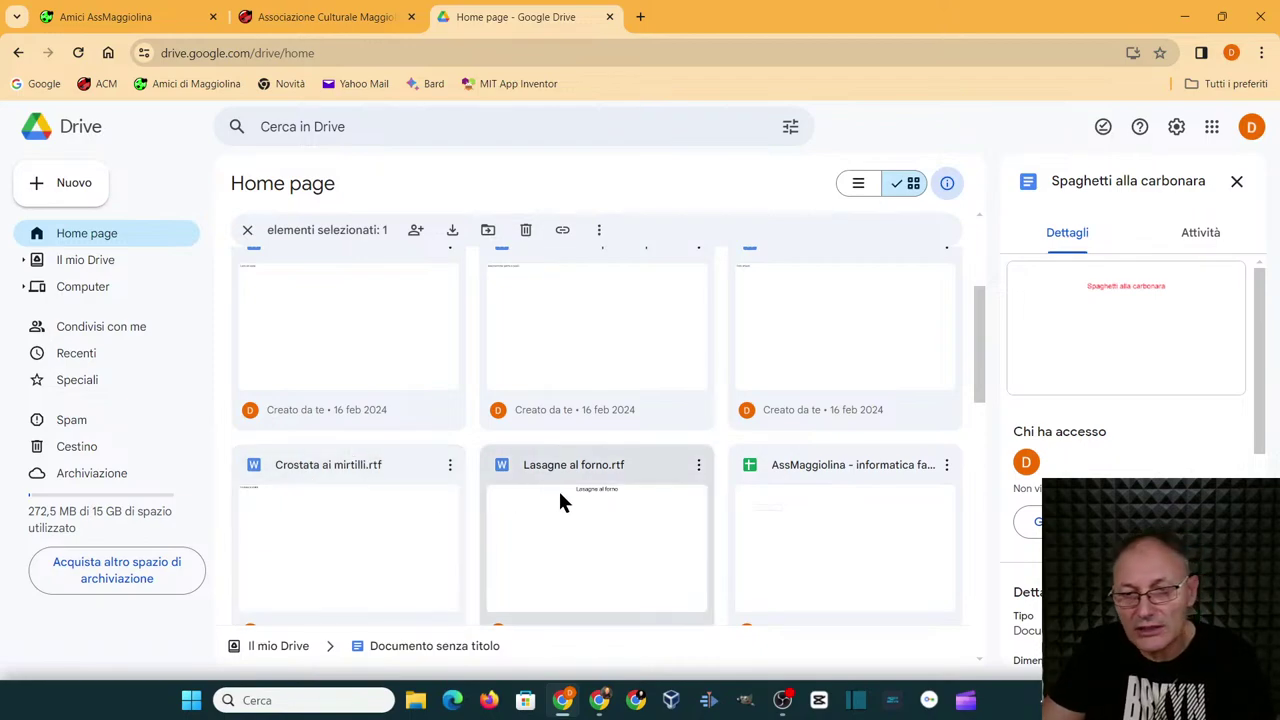
scroll(599, 490, up, 1)
scroll(570, 510, up, 1)
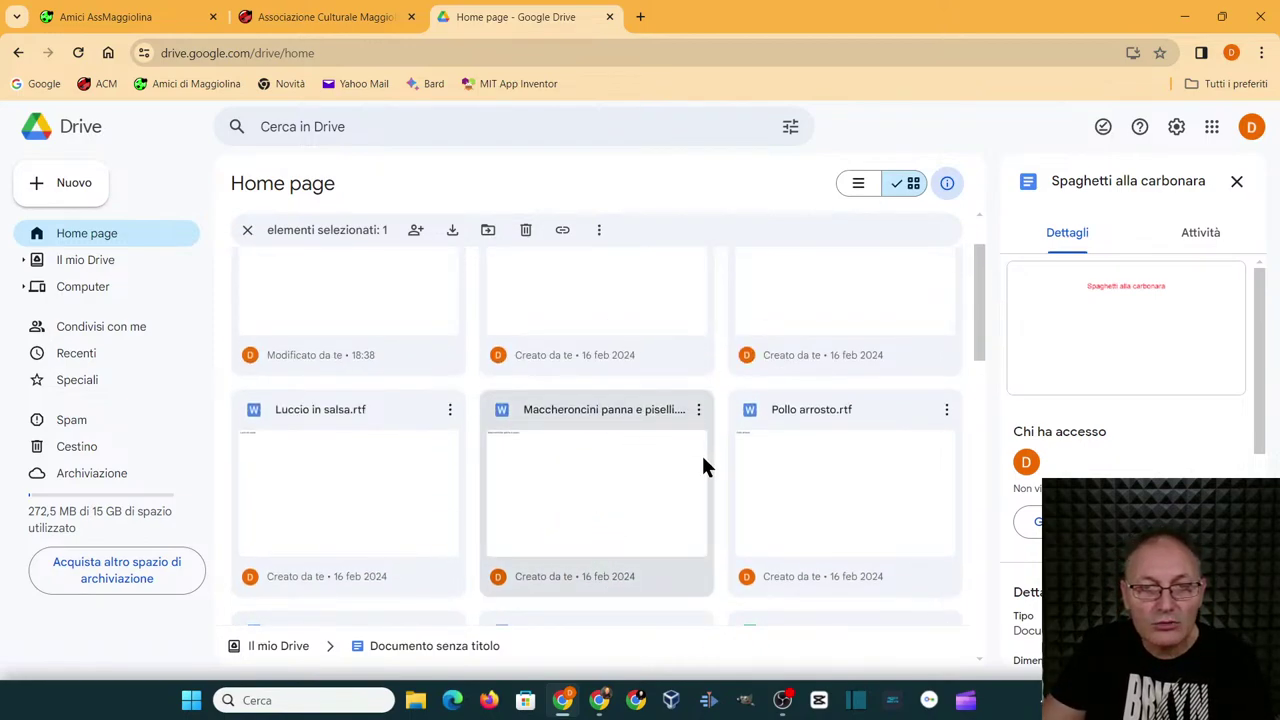
scroll(660, 480, up, 1)
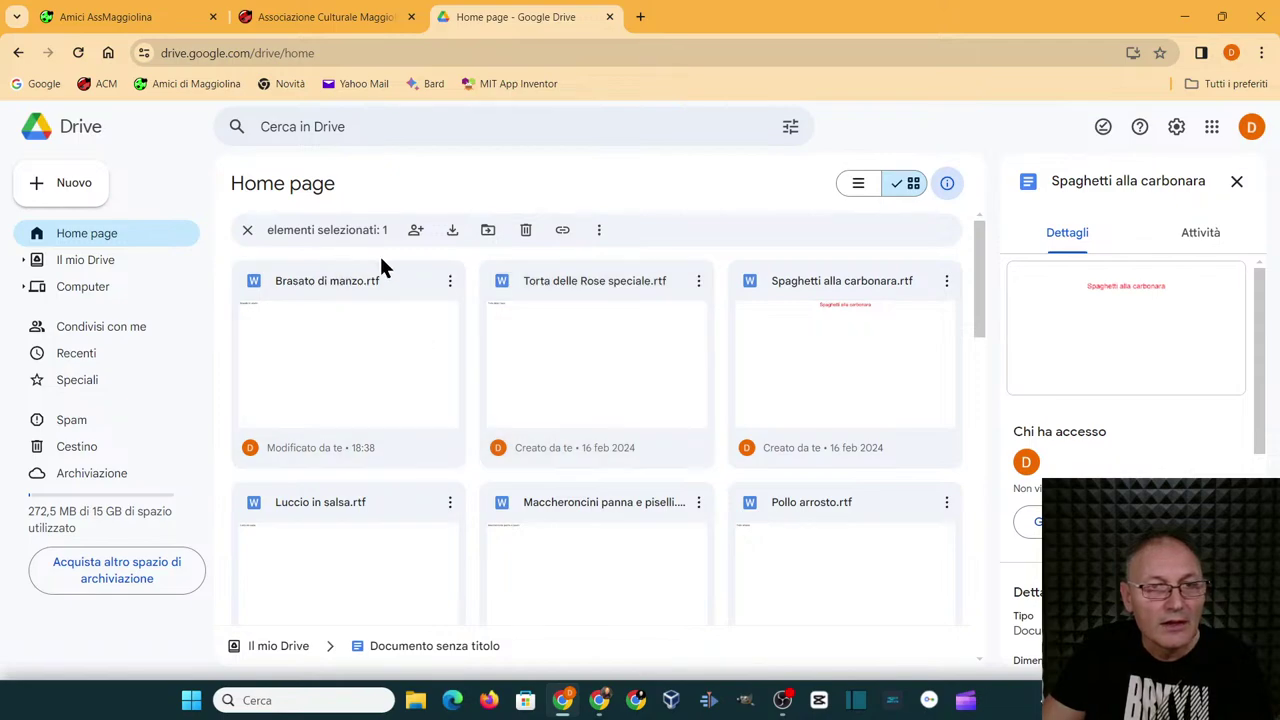
click(247, 231)
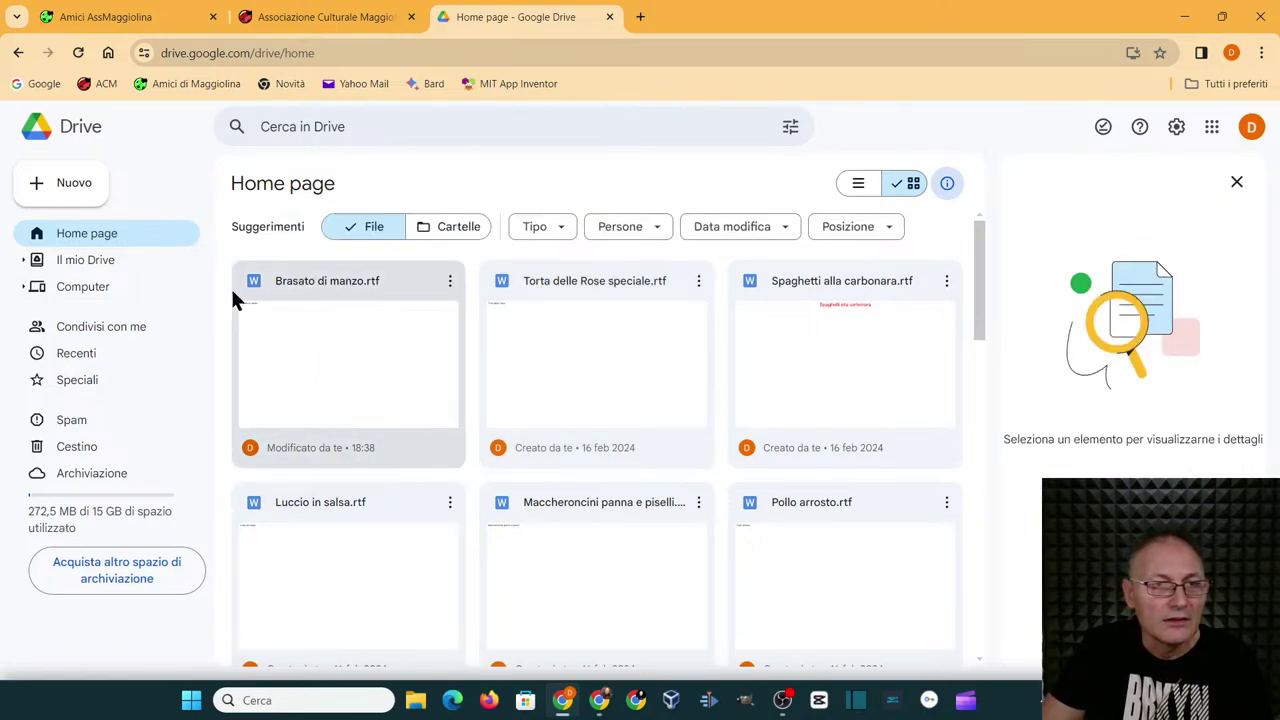
- Look over the folders and files in Il mio Drive, and return to the home page
click(100, 260)
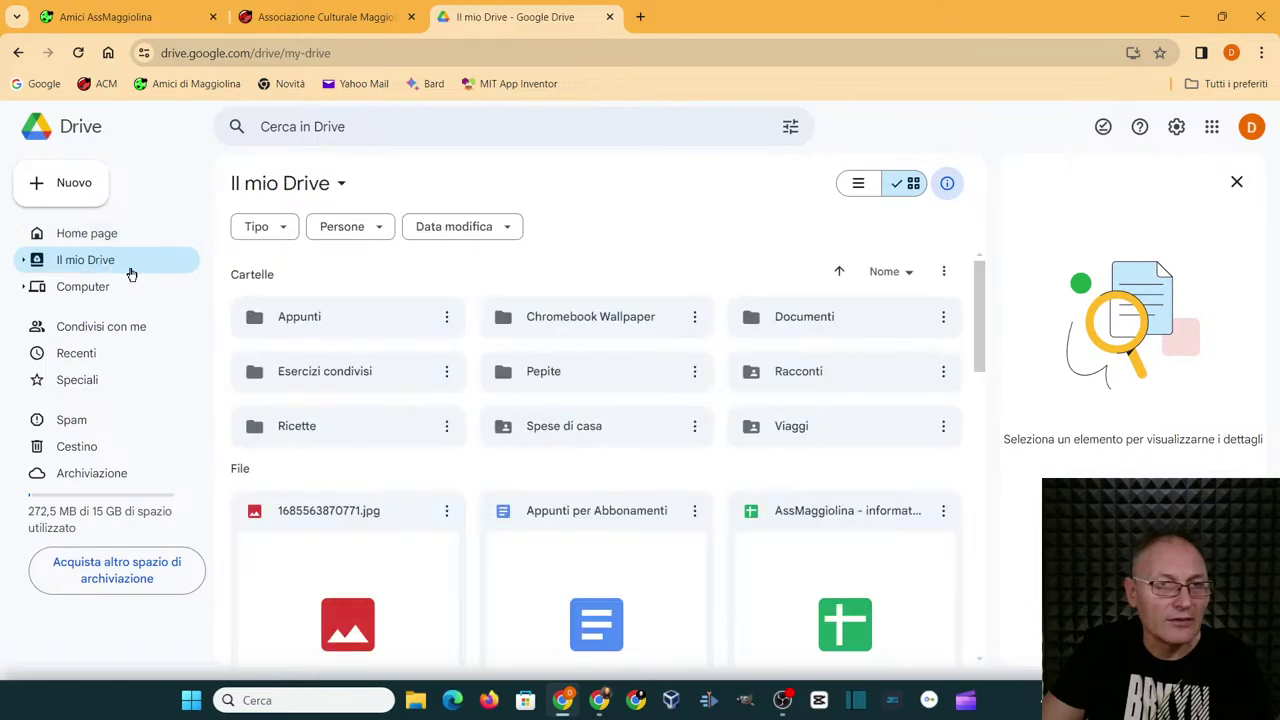
scroll(571, 419, down, 2)
scroll(652, 517, up, 1)
scroll(608, 480, down, 4)
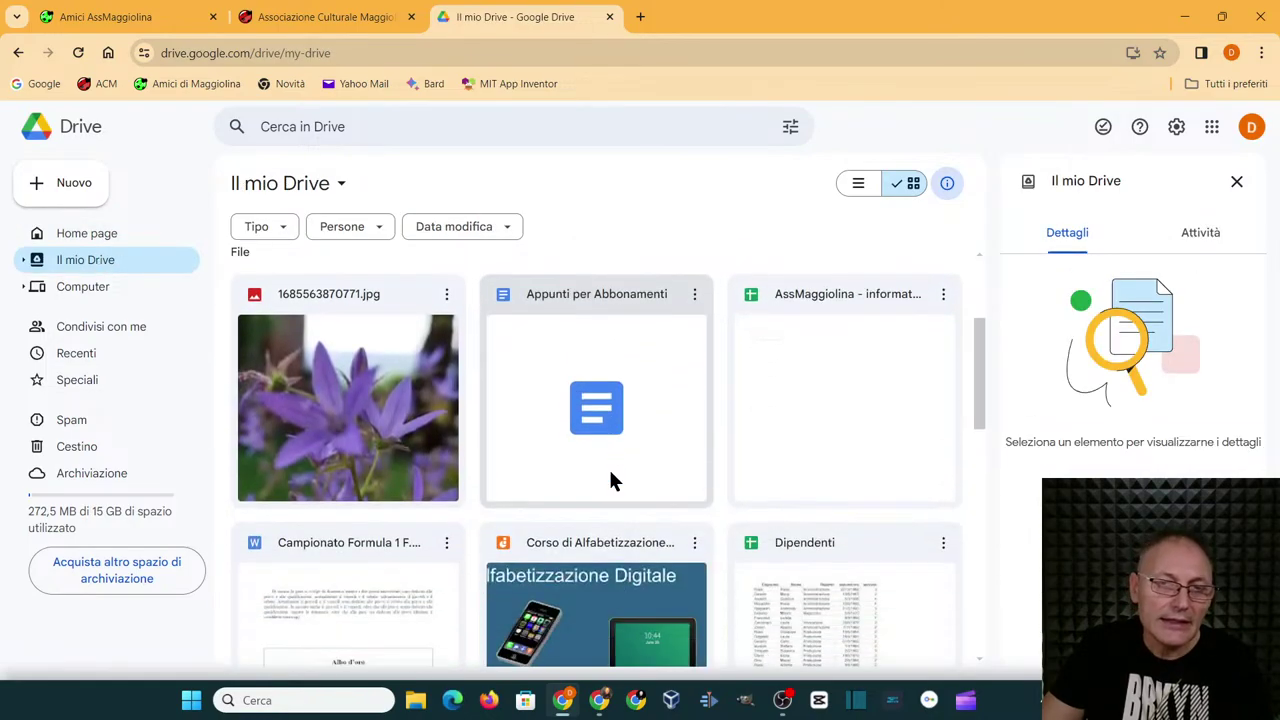
scroll(608, 480, up, 4)
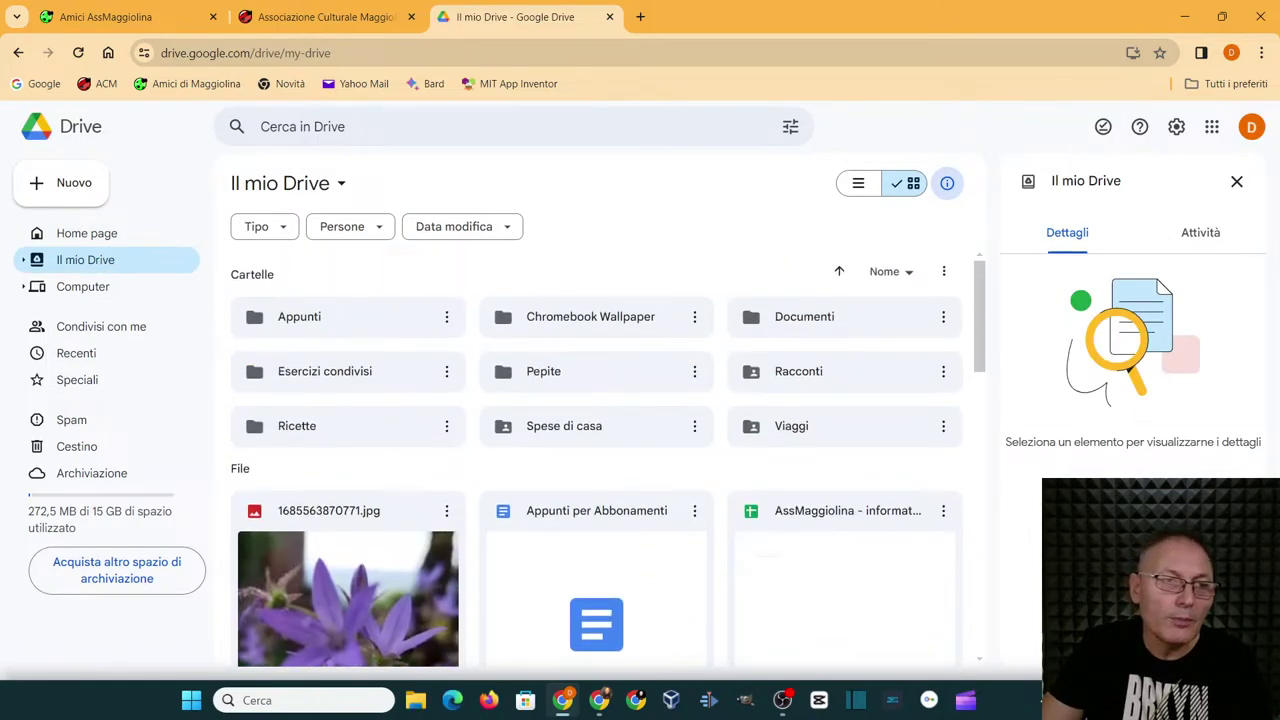
click(100, 237)
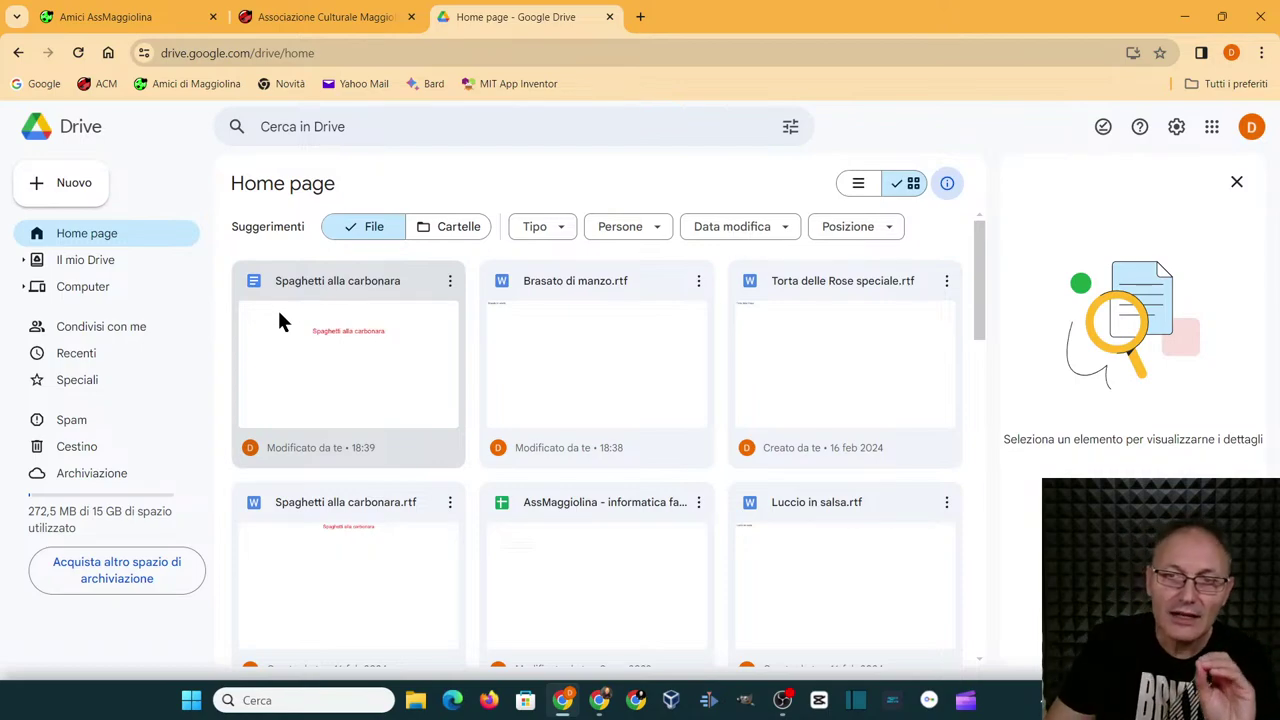
- Look through Il mio Drive to locate the Spaghetti alla carbonara document among its files
click(97, 262)
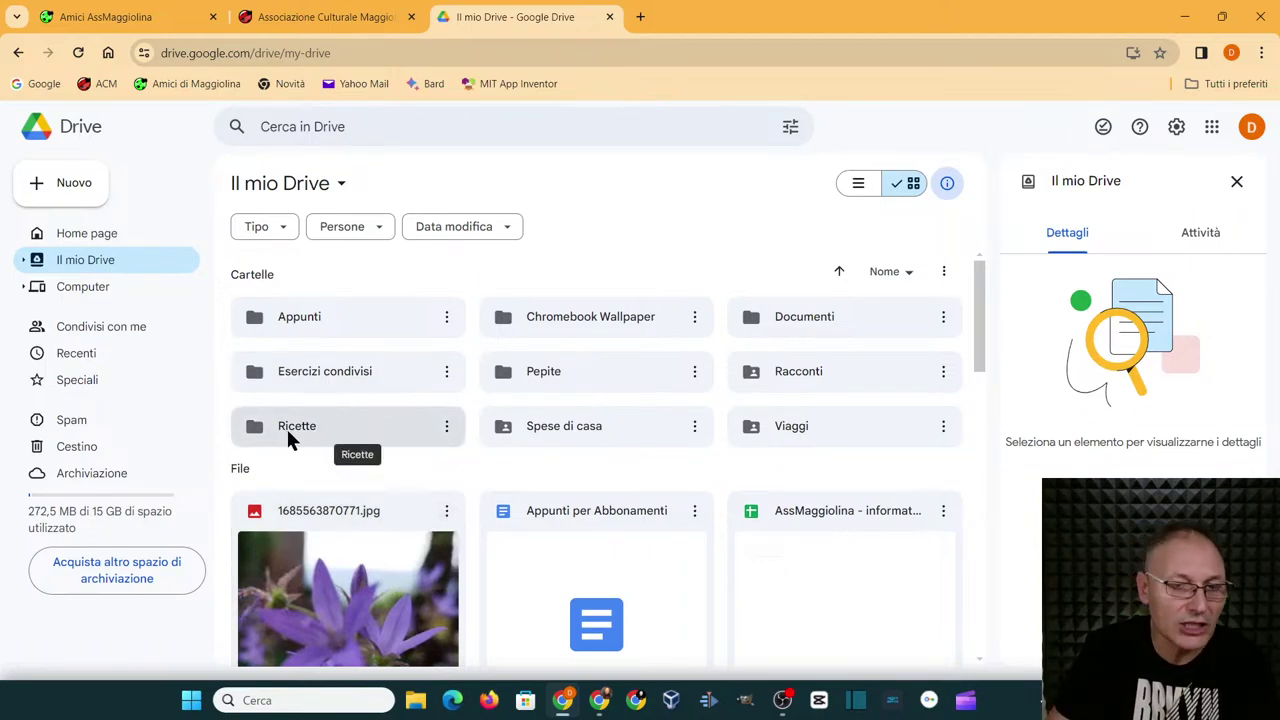
scroll(516, 518, down, 4)
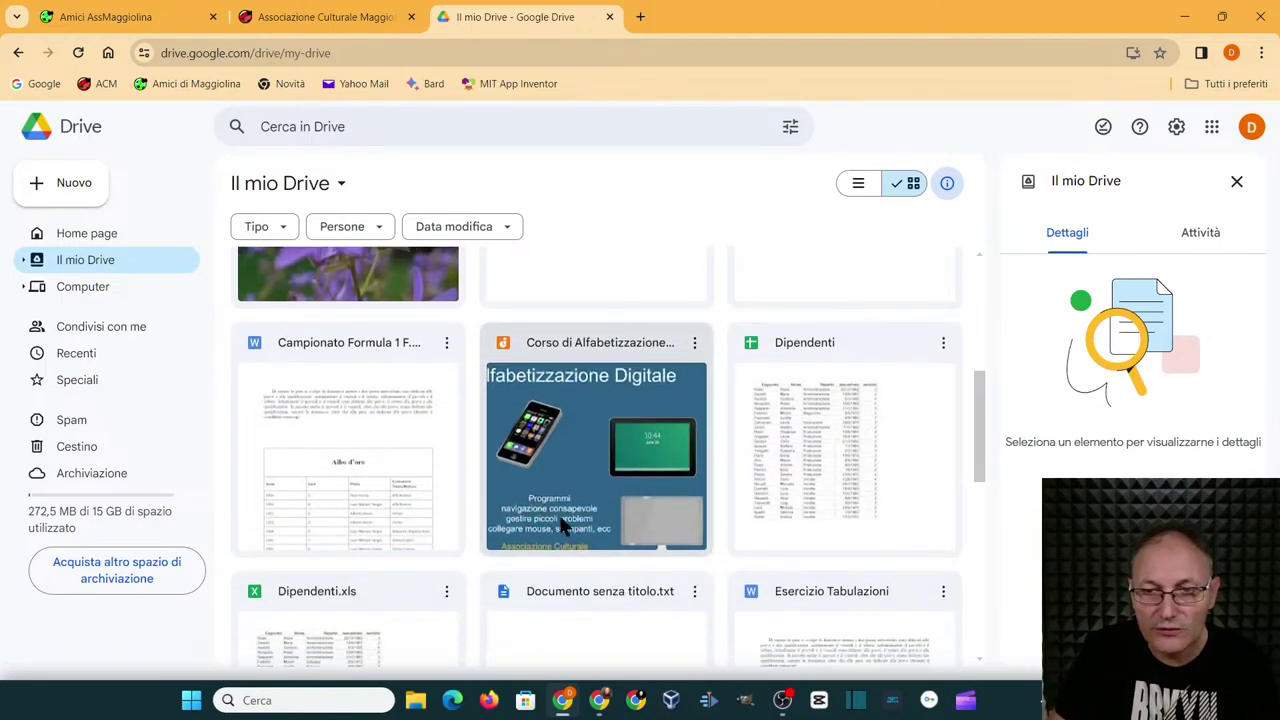
scroll(461, 458, down, 3)
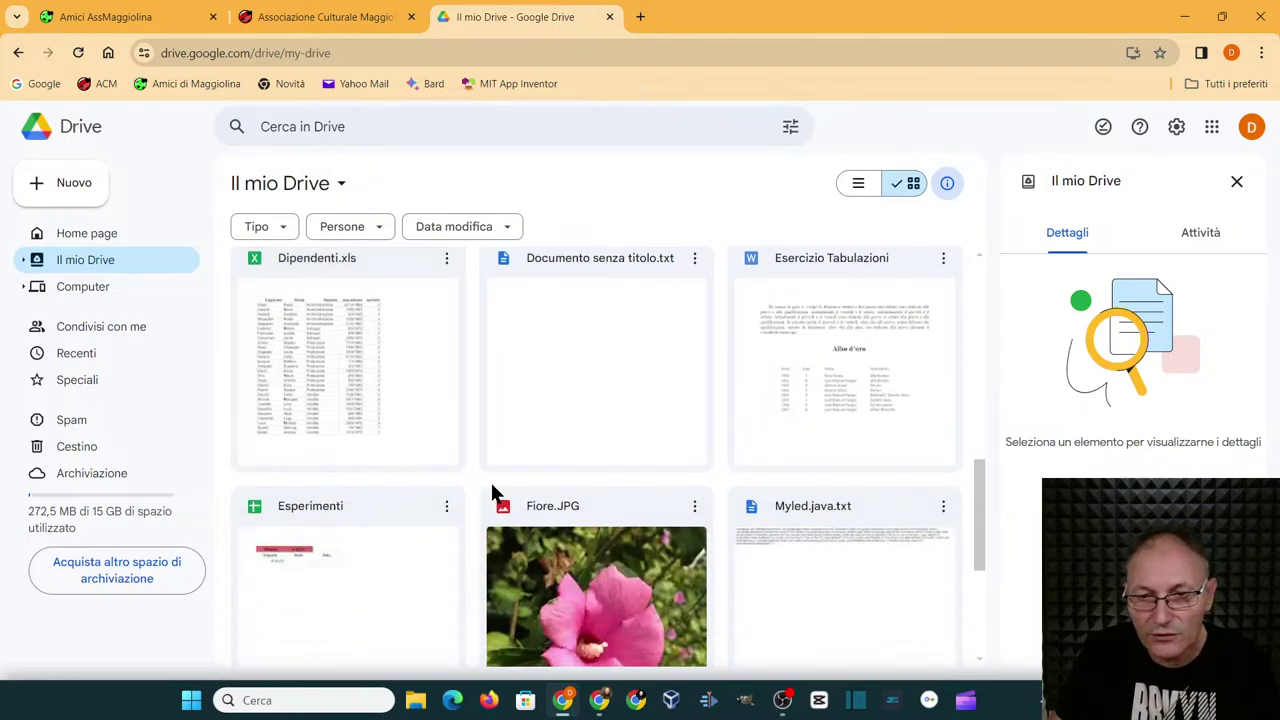
scroll(500, 495, down, 3)
scroll(543, 514, up, 2)
scroll(530, 522, down, 2)
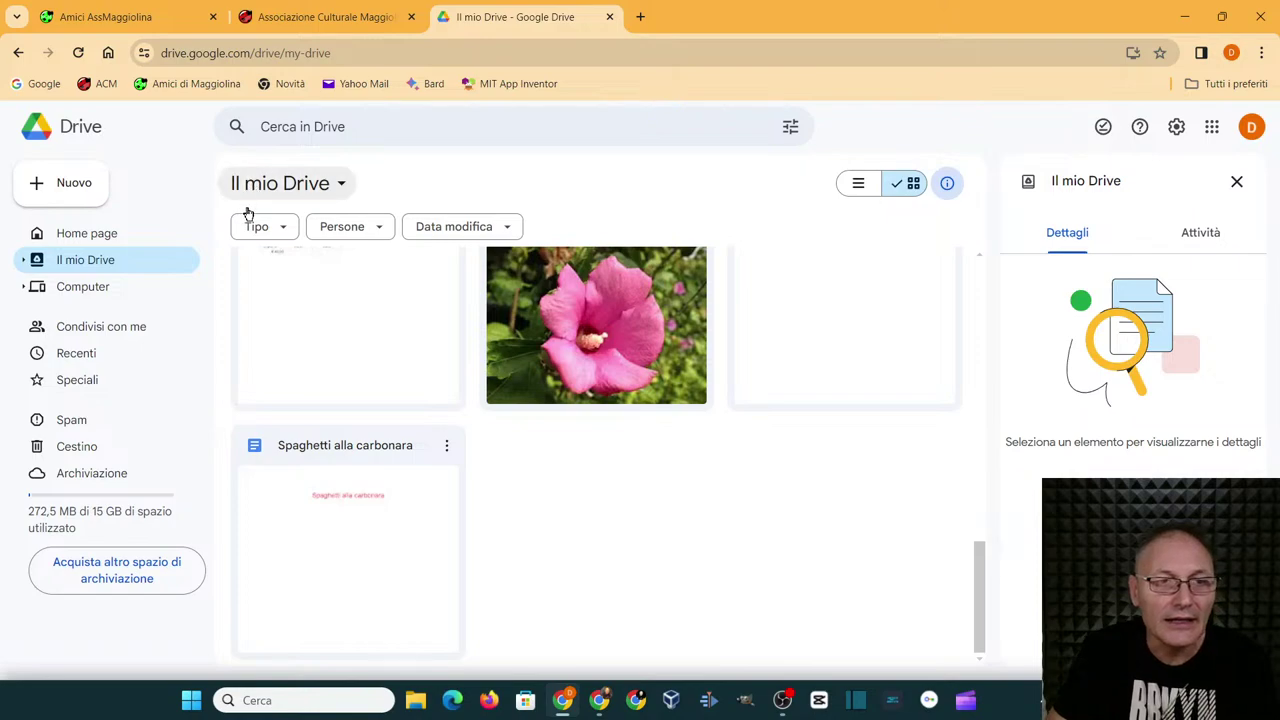
- Open the Primi subfolder of the Ricette folder to examine the recipe files it holds
scroll(560, 550, up, 15)
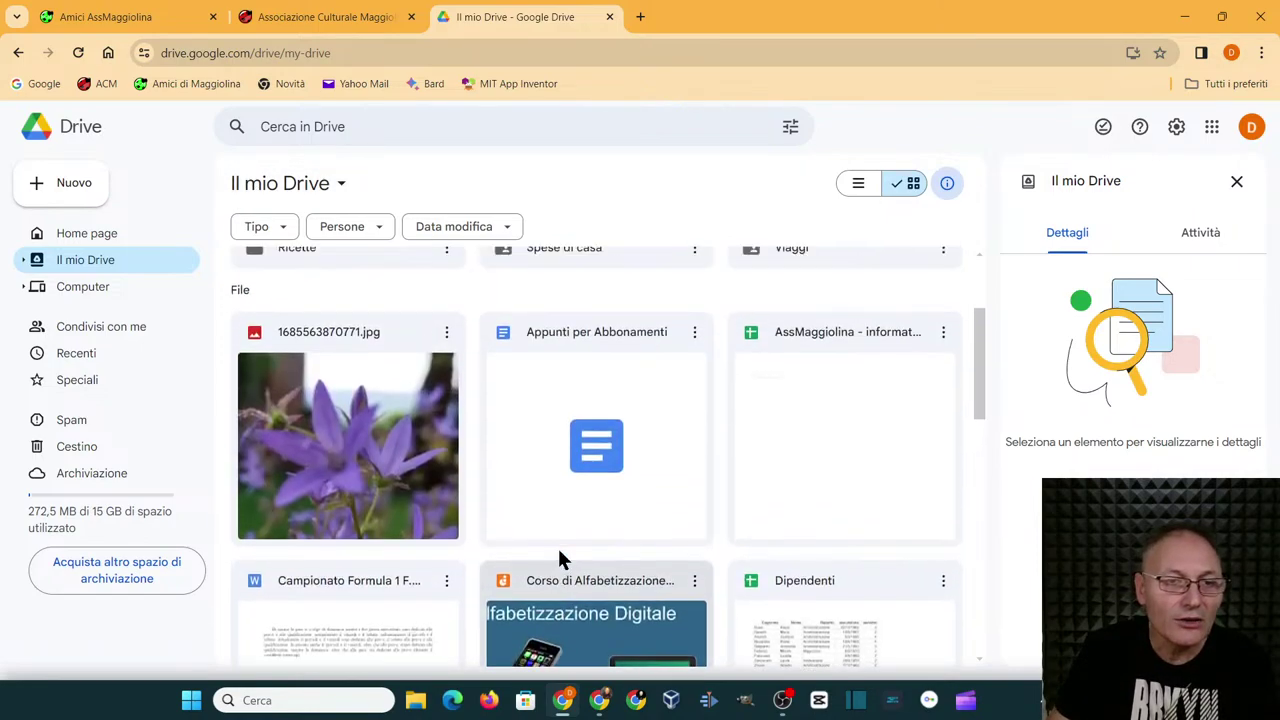
click(325, 420)
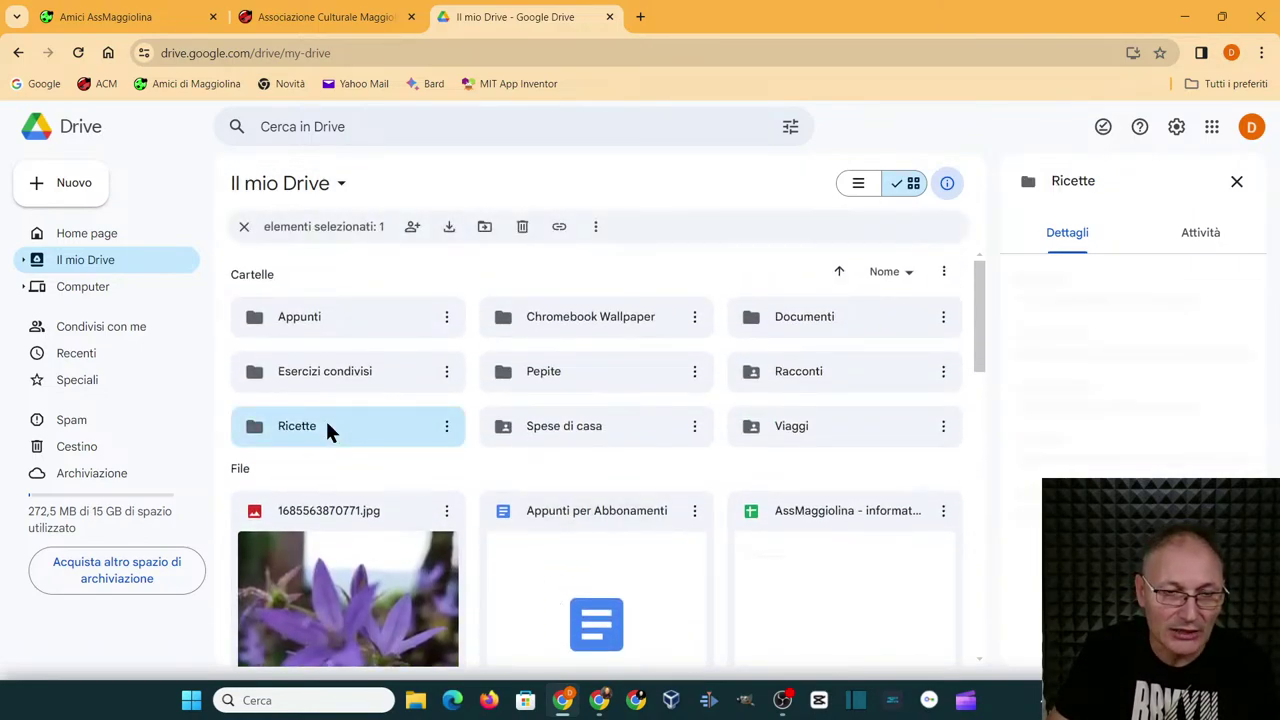
double_click(290, 424)
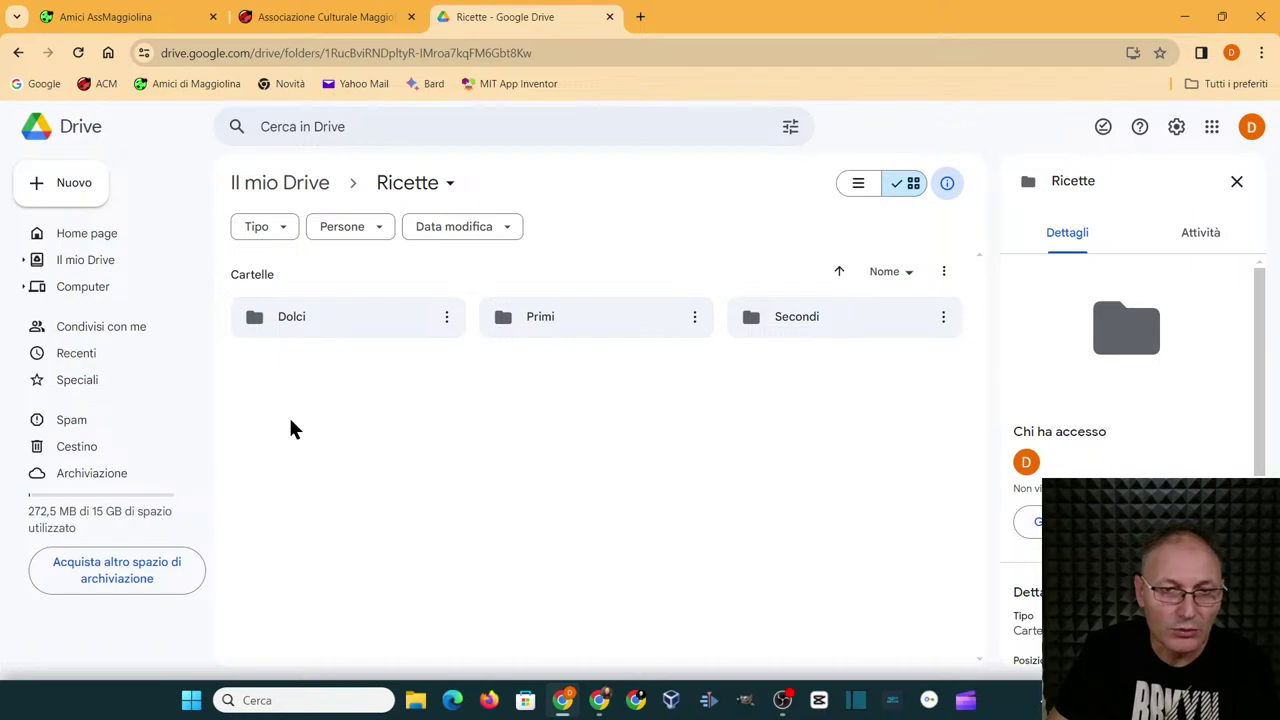
double_click(520, 315)
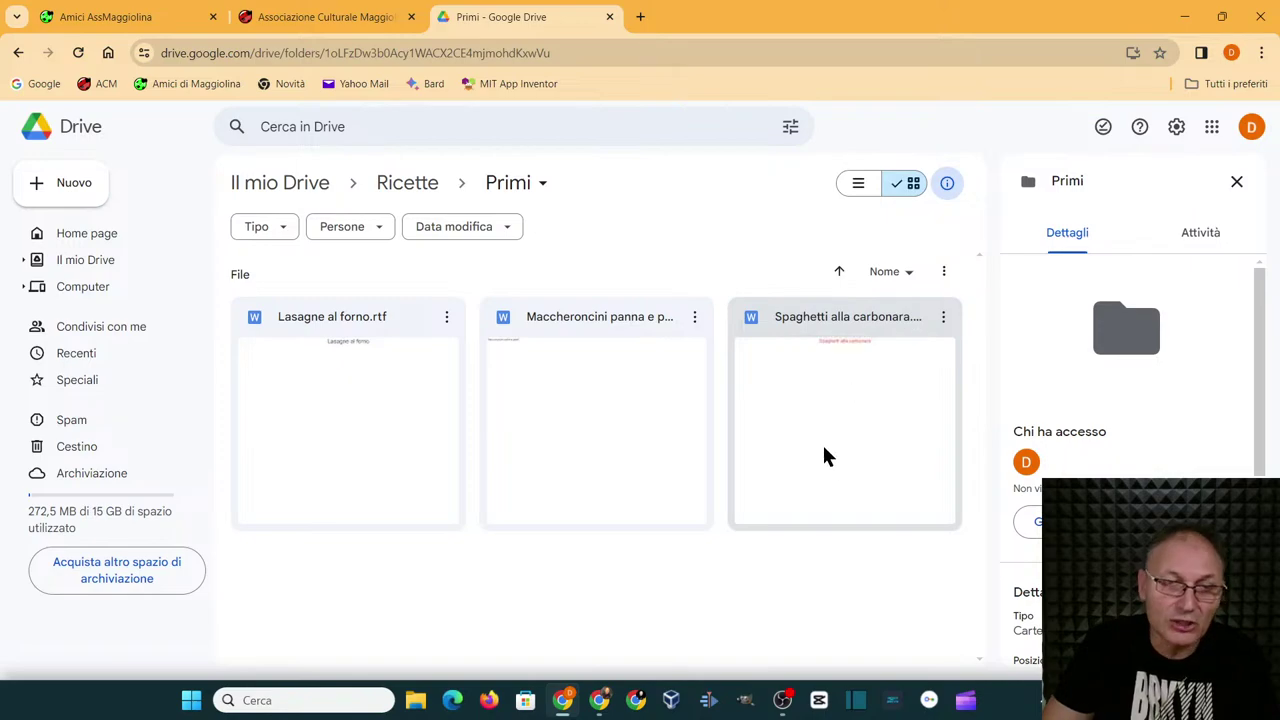
- Open the Spaghetti alla carbonara document stored directly in Il mio Drive
click(309, 199)
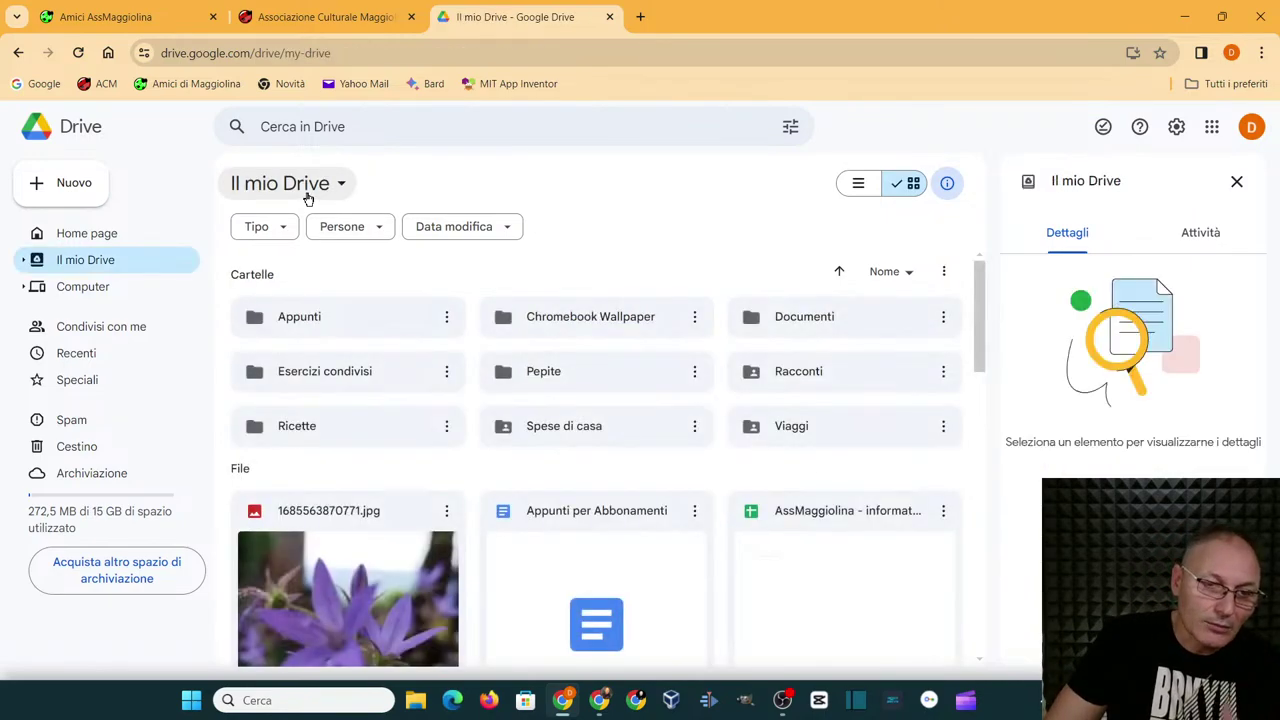
scroll(449, 509, down, 10)
scroll(450, 517, down, 3)
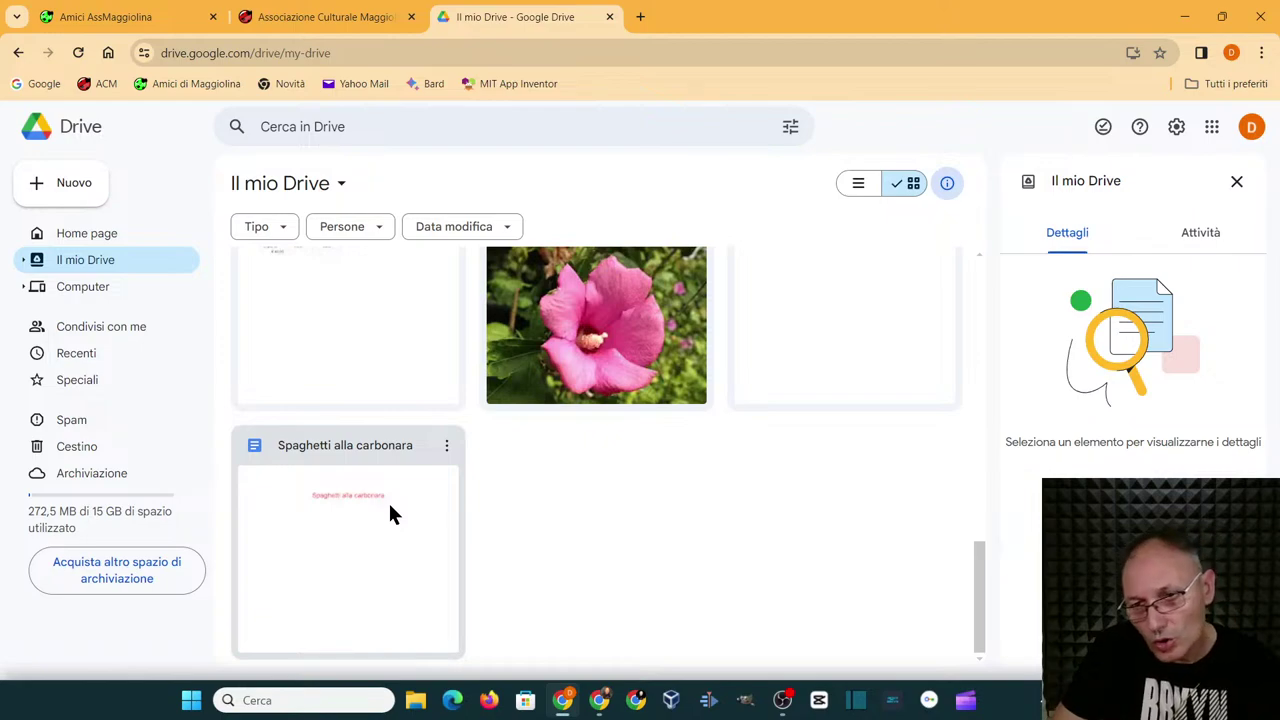
double_click(390, 560)
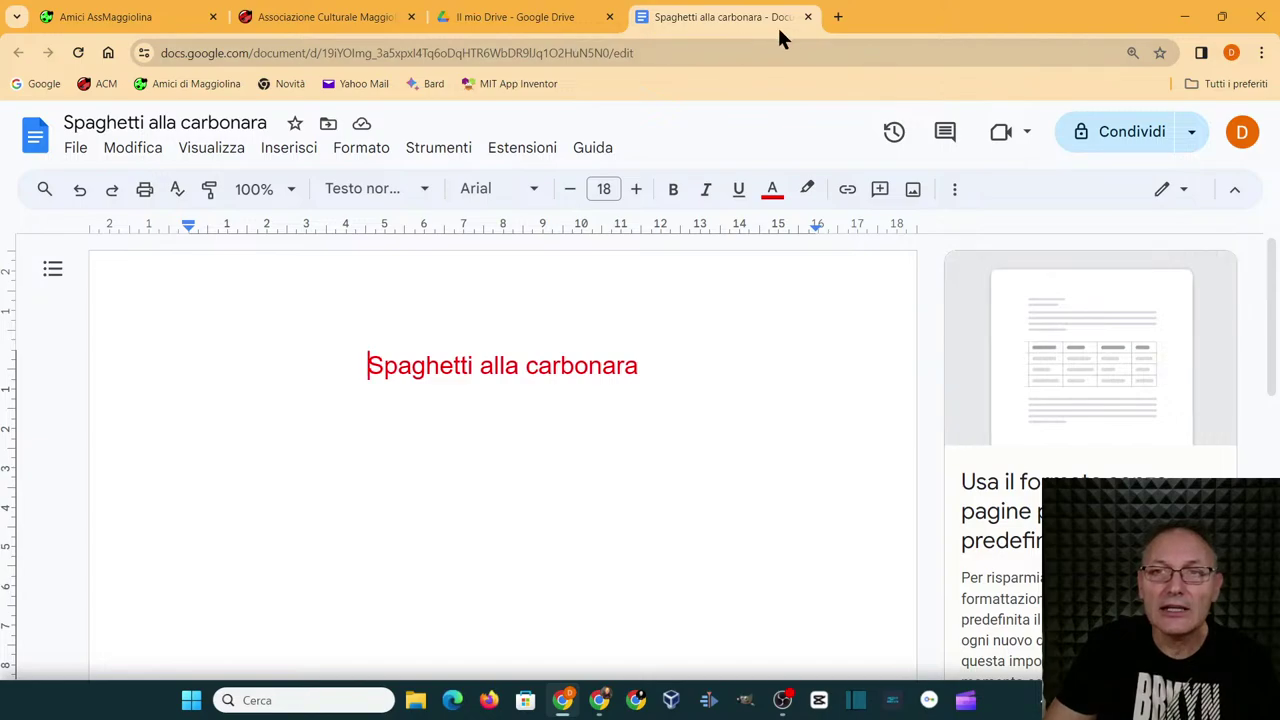
- Open Spaghetti alla carbonara.rtf from the Primi subfolder of Ricette in Drive
click(540, 22)
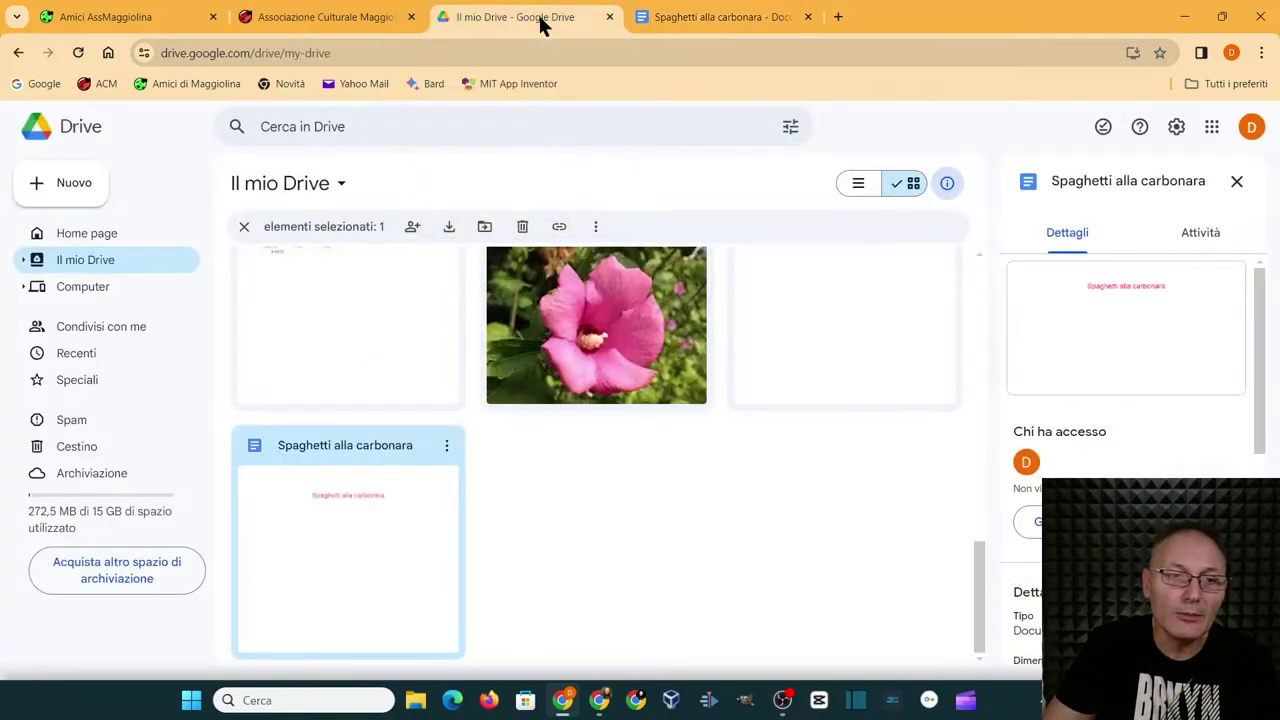
scroll(418, 405, up, 5)
scroll(418, 401, up, 5)
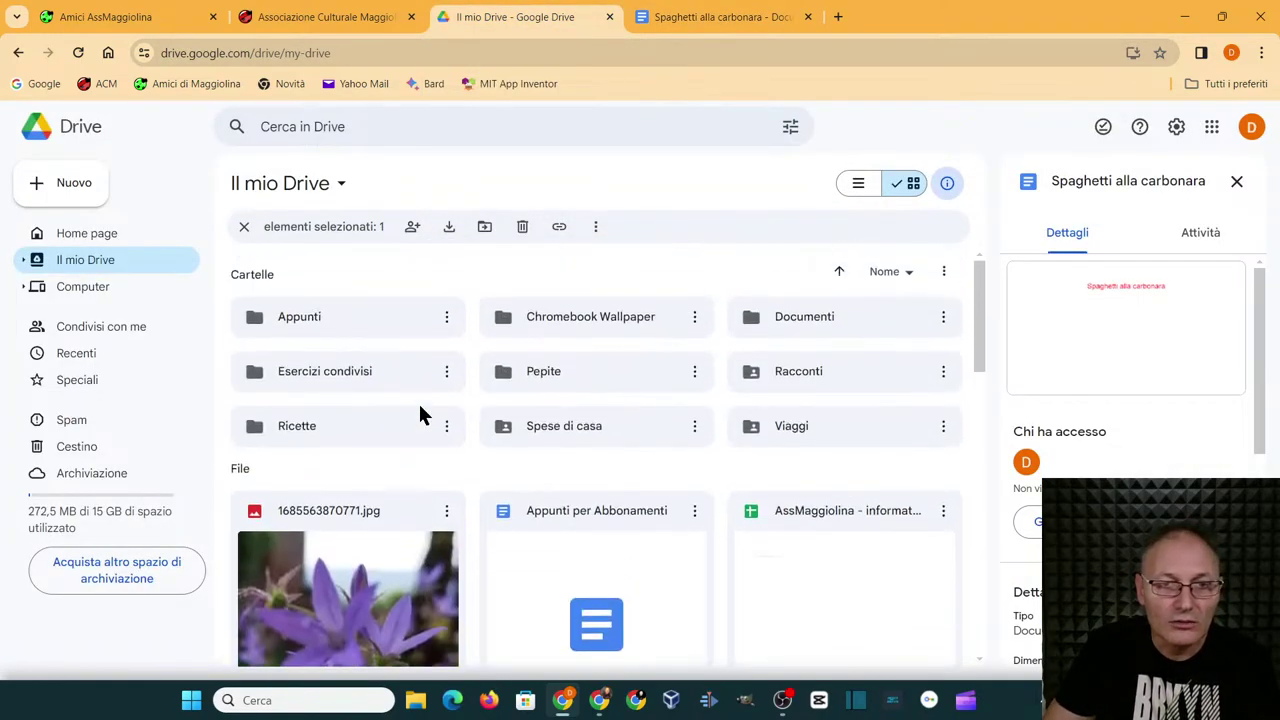
click(333, 430)
double_click(333, 430)
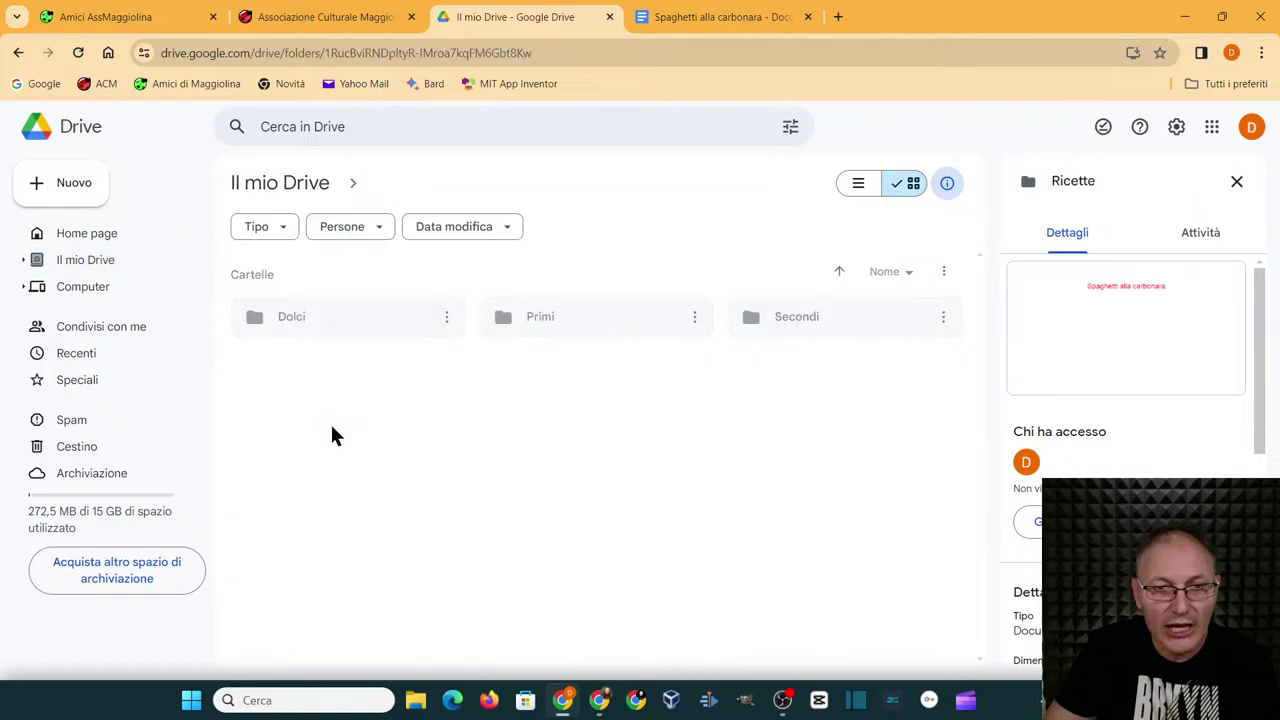
double_click(576, 316)
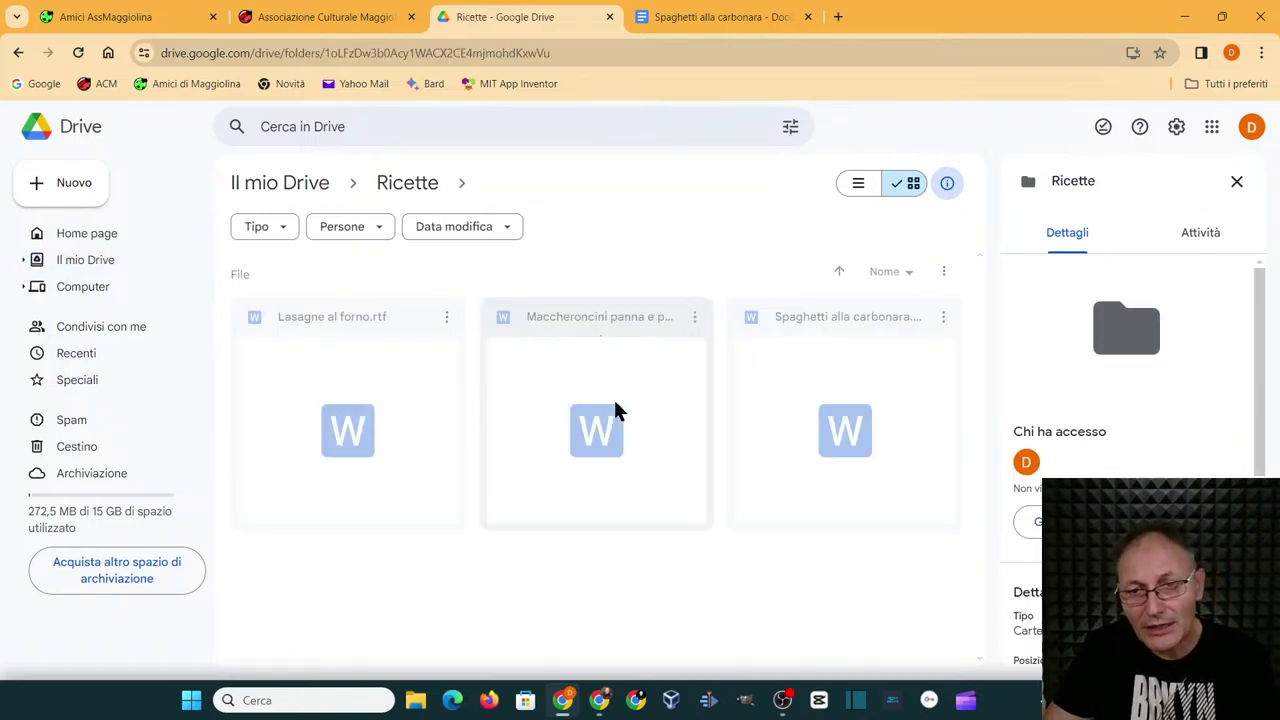
double_click(828, 398)
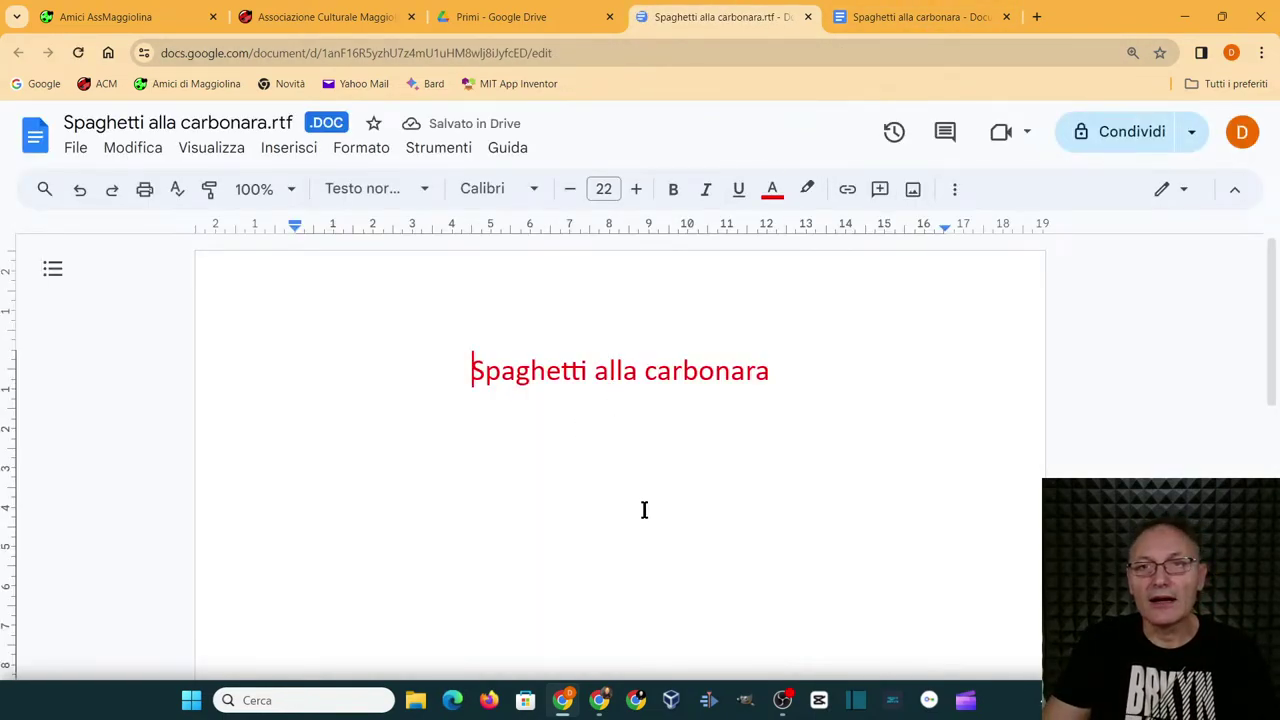
- Compare the Spaghetti alla carbonara document with Spaghetti alla carbonara.rtf, and close both documents
click(902, 22)
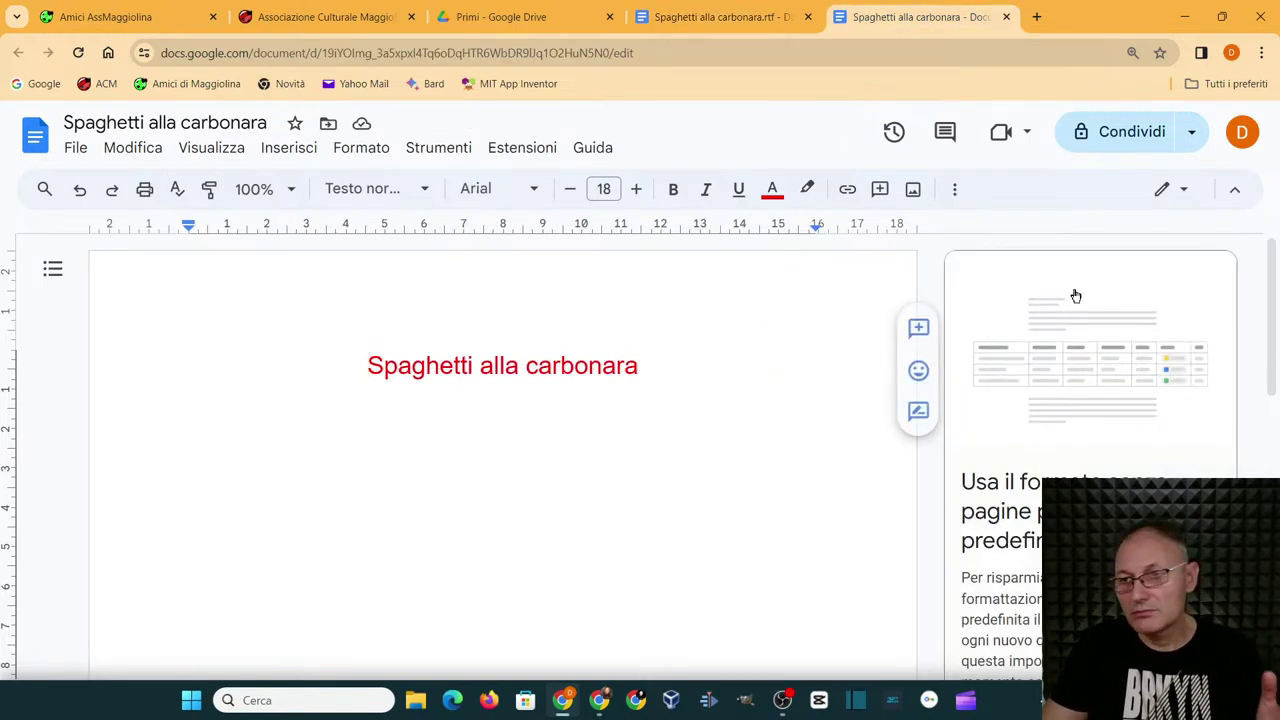
click(735, 28)
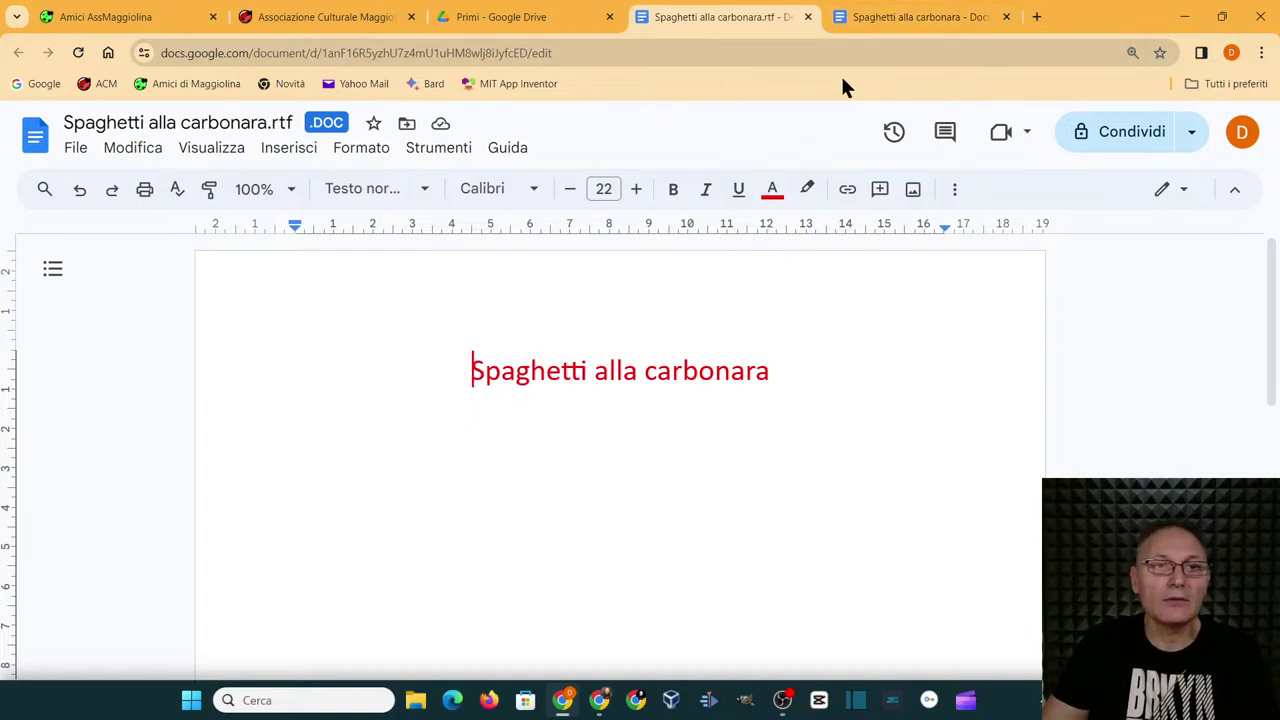
click(806, 18)
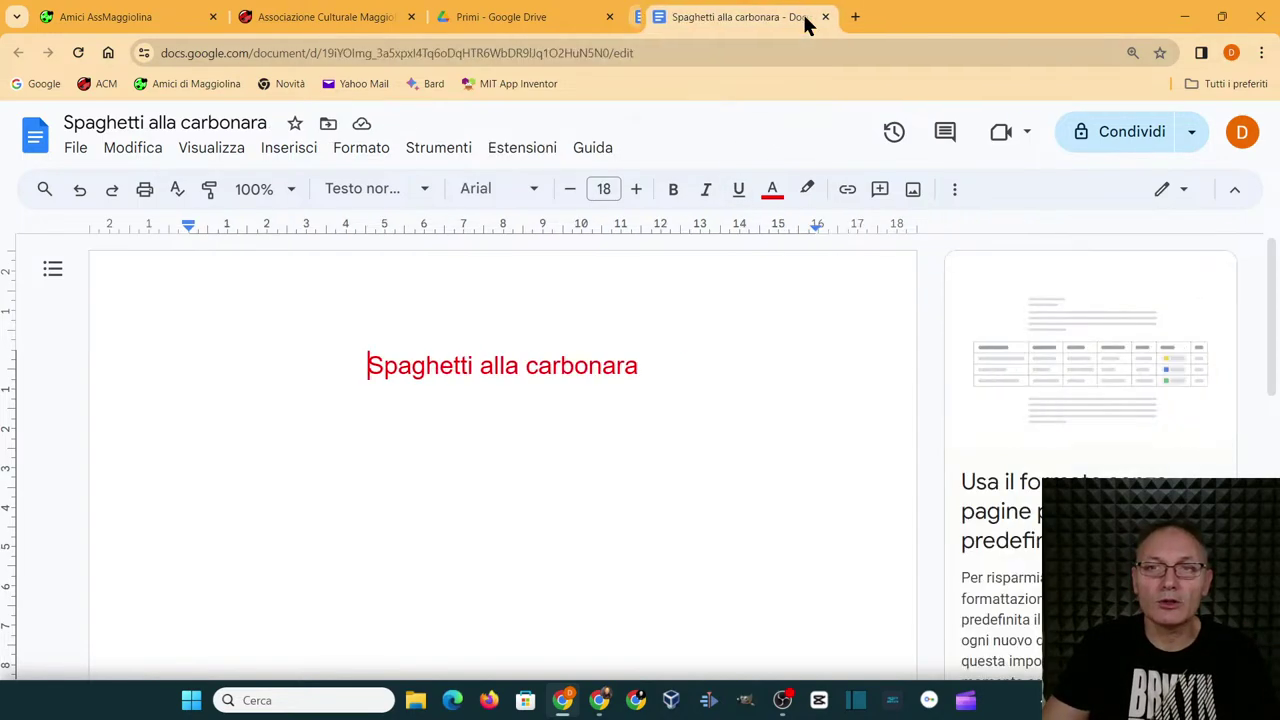
click(806, 18)
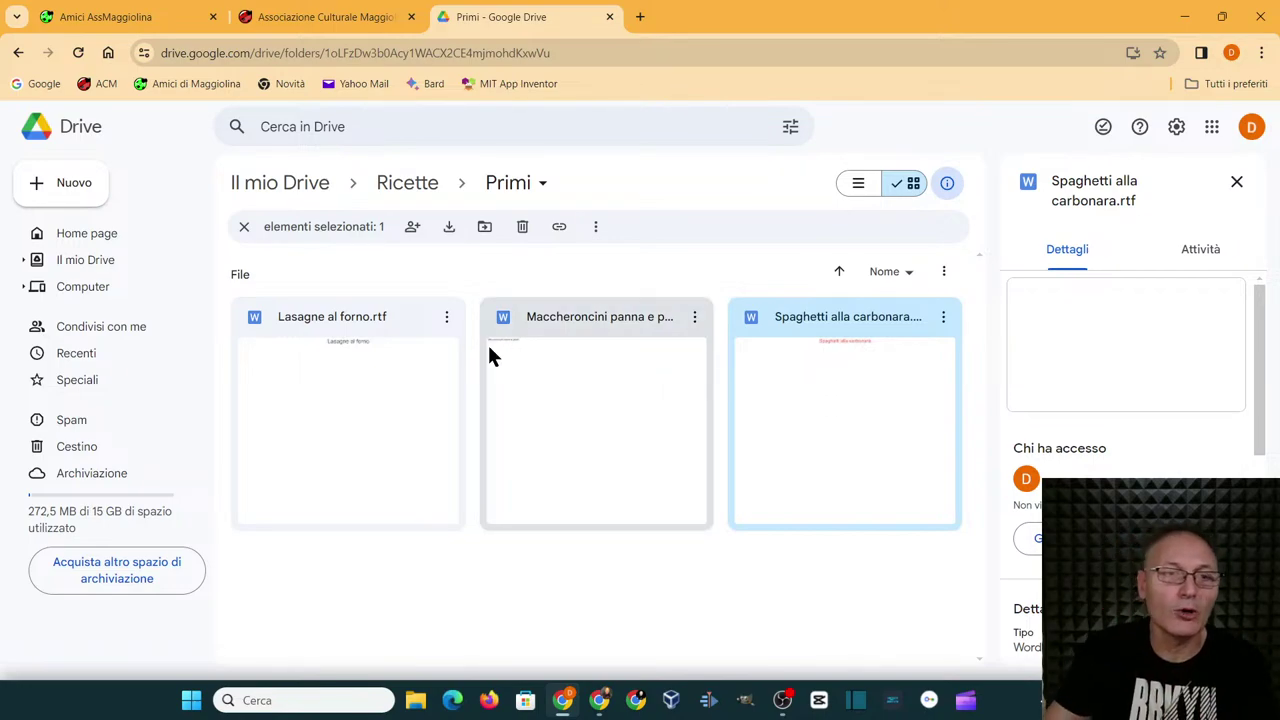
- Move the duplicate Spaghetti alla carbonara document in Il mio Drive to the trash
click(300, 190)
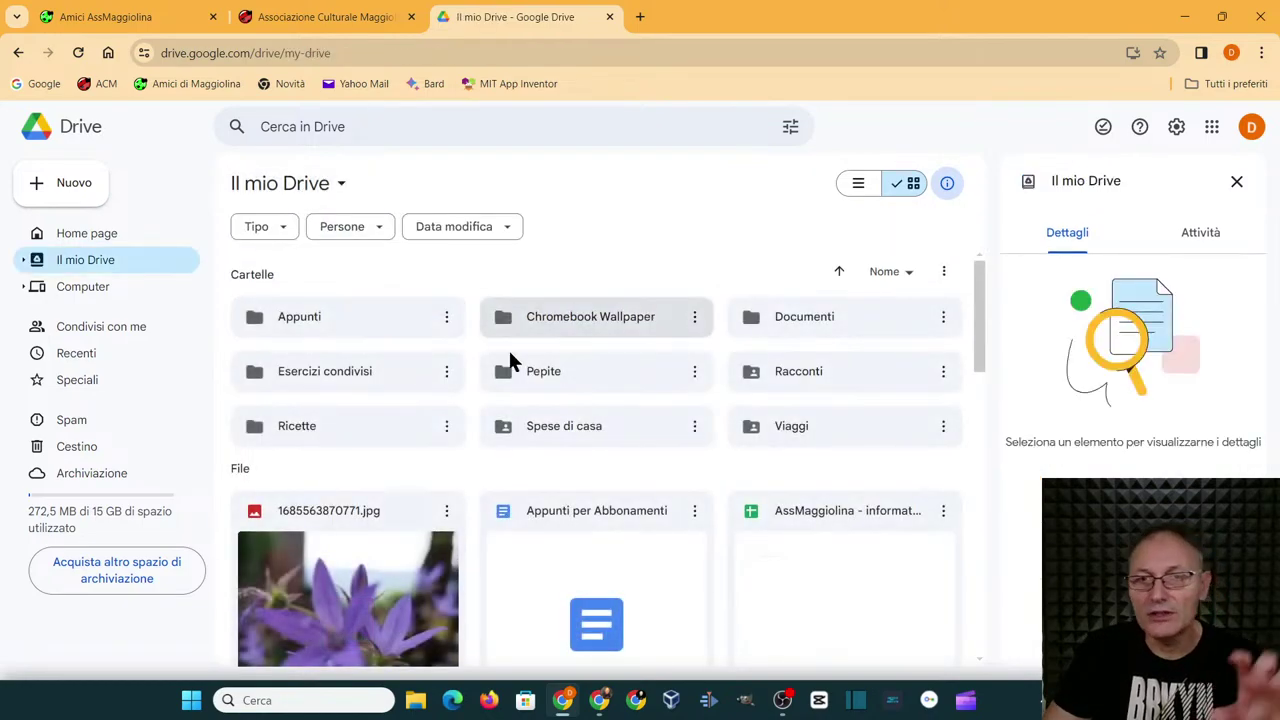
scroll(558, 398, down, 5)
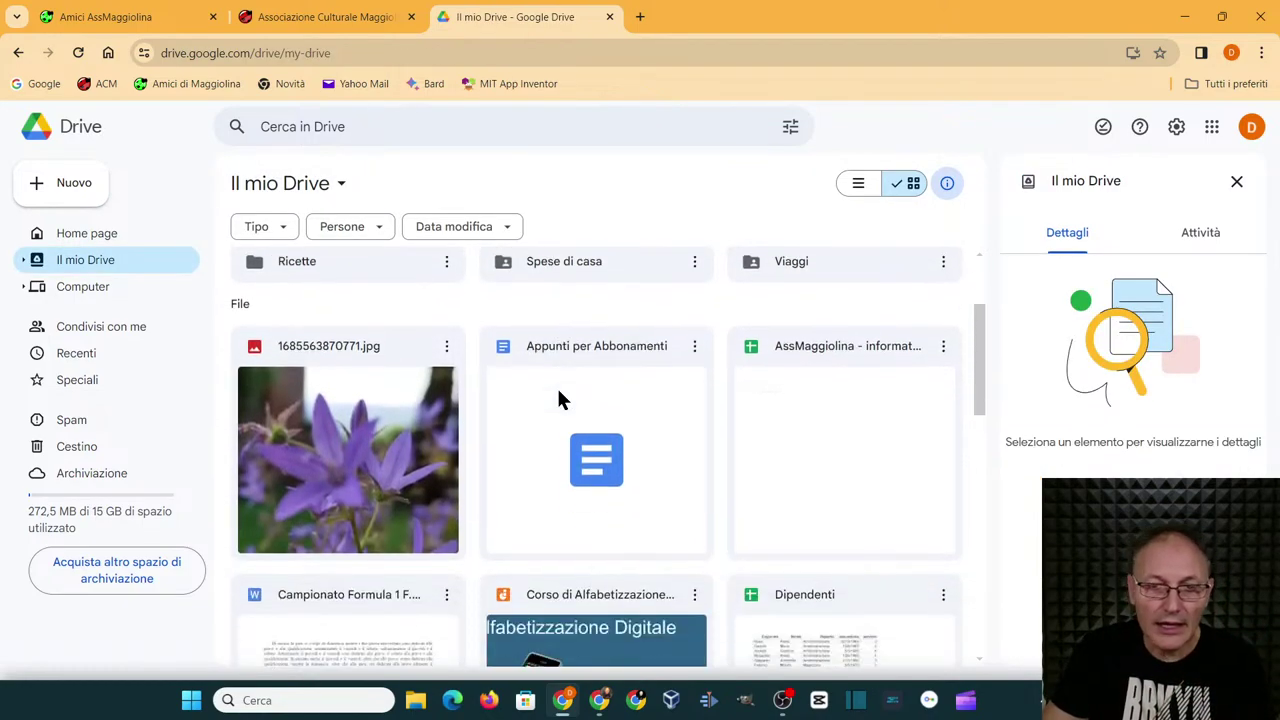
scroll(494, 399, down, 6)
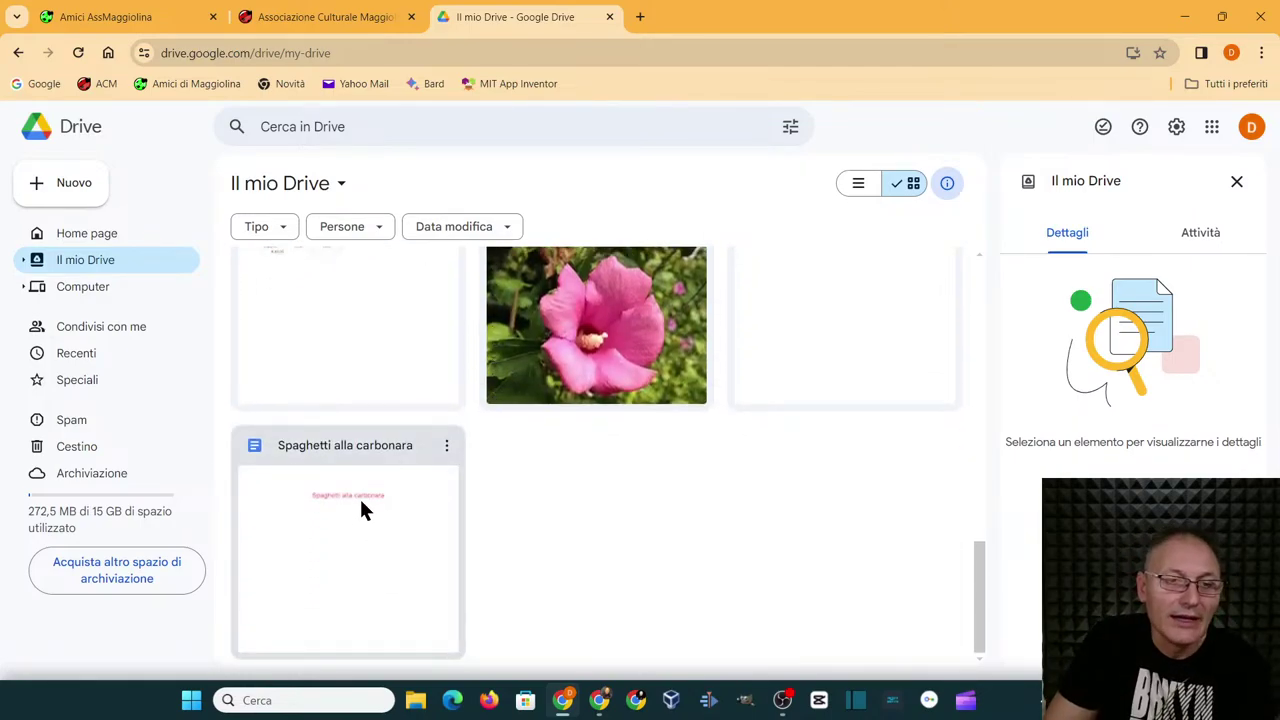
right_click(361, 506)
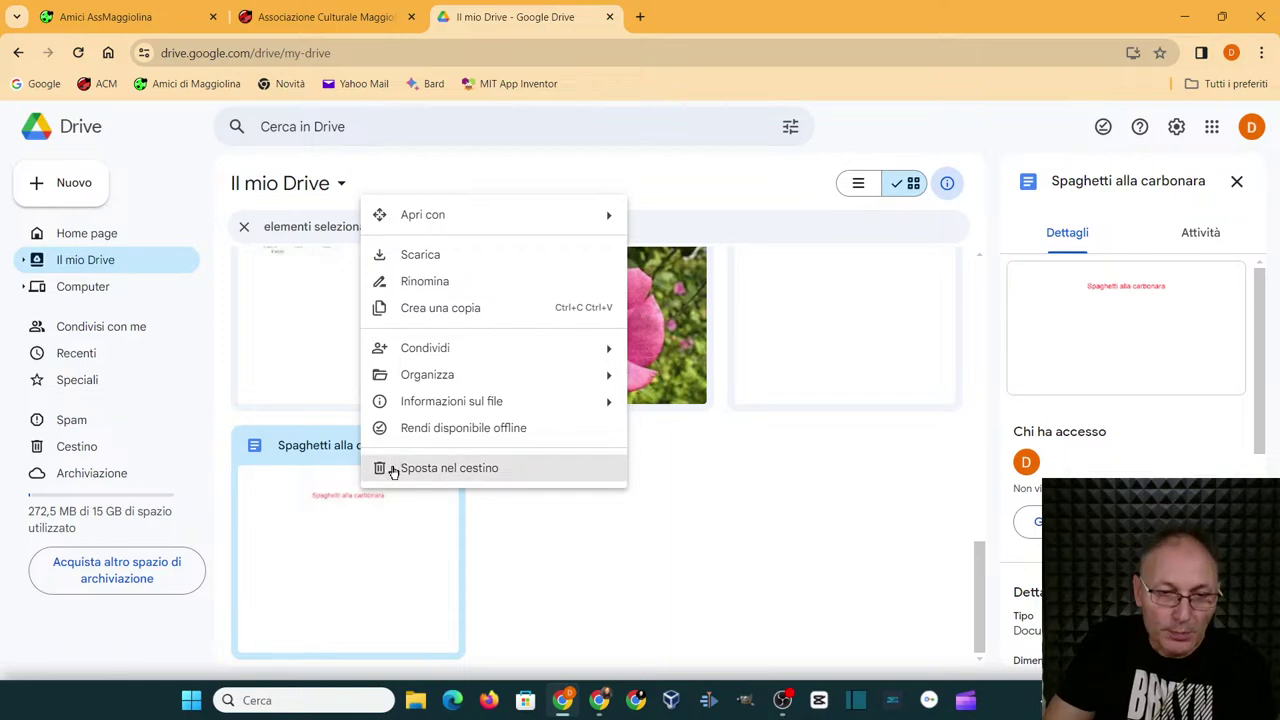
click(391, 468)
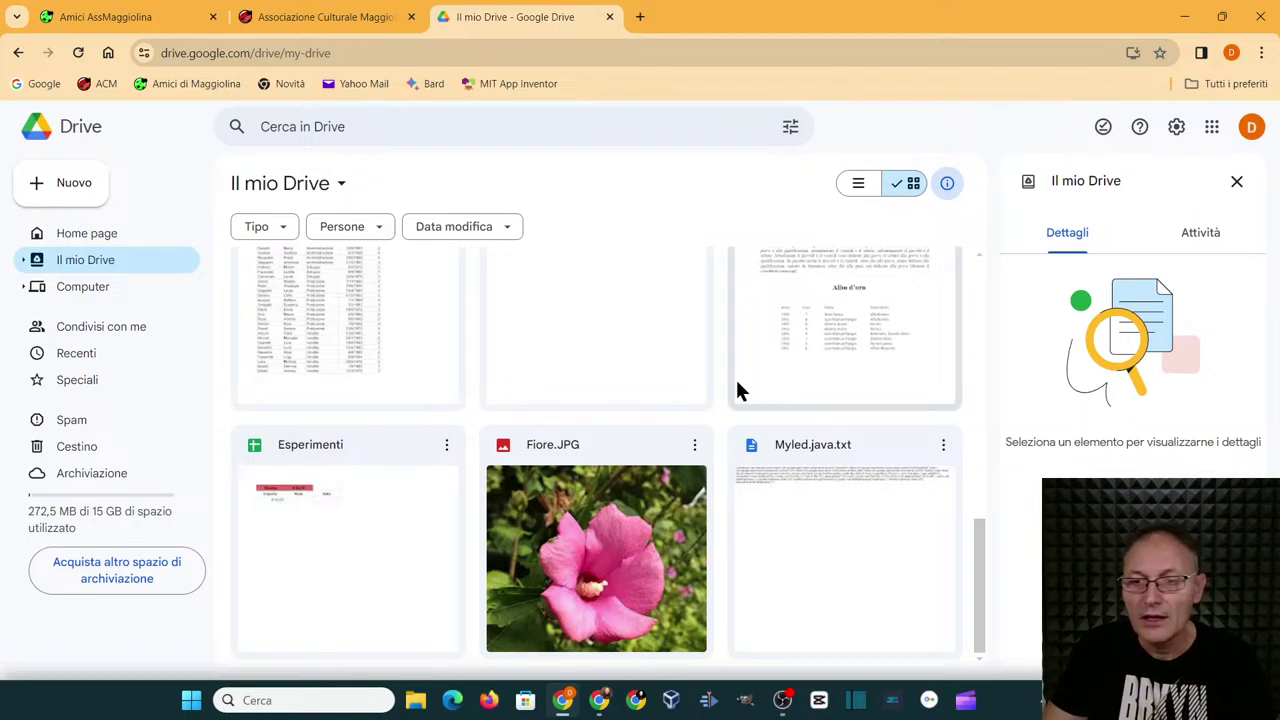
scroll(630, 393, up, 3)
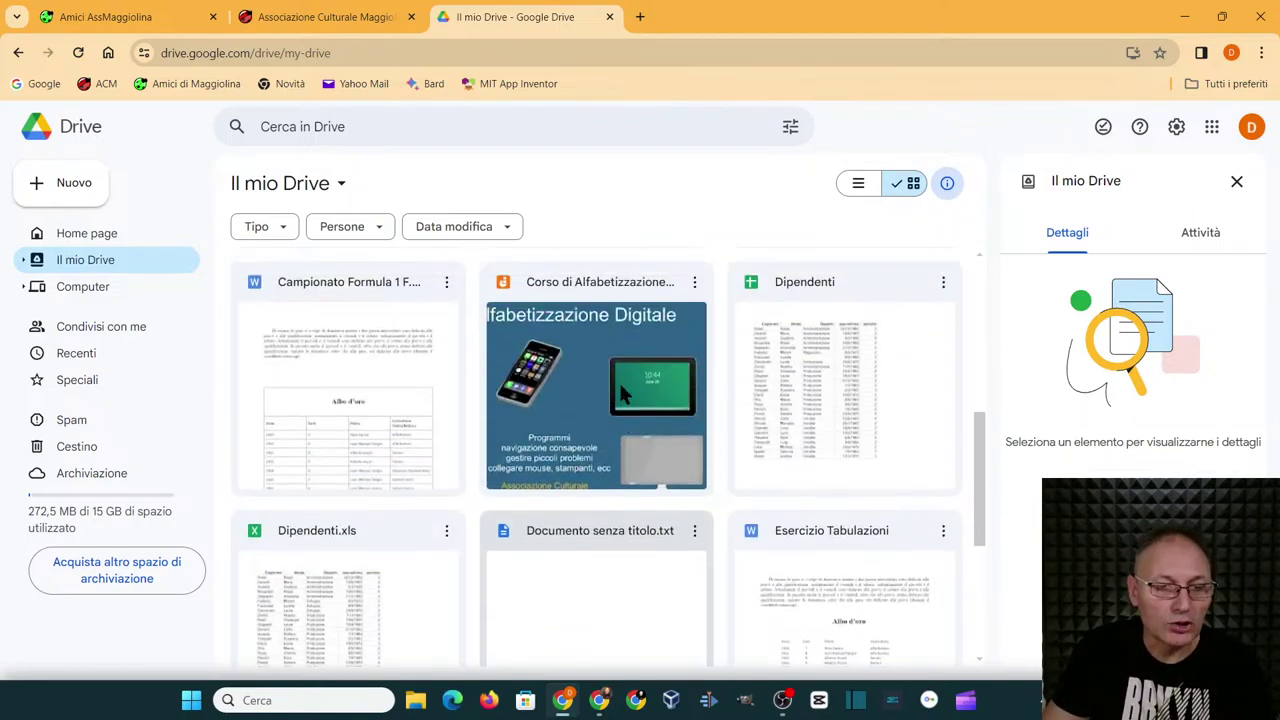
scroll(690, 430, down, 2)
scroll(715, 437, up, 2)
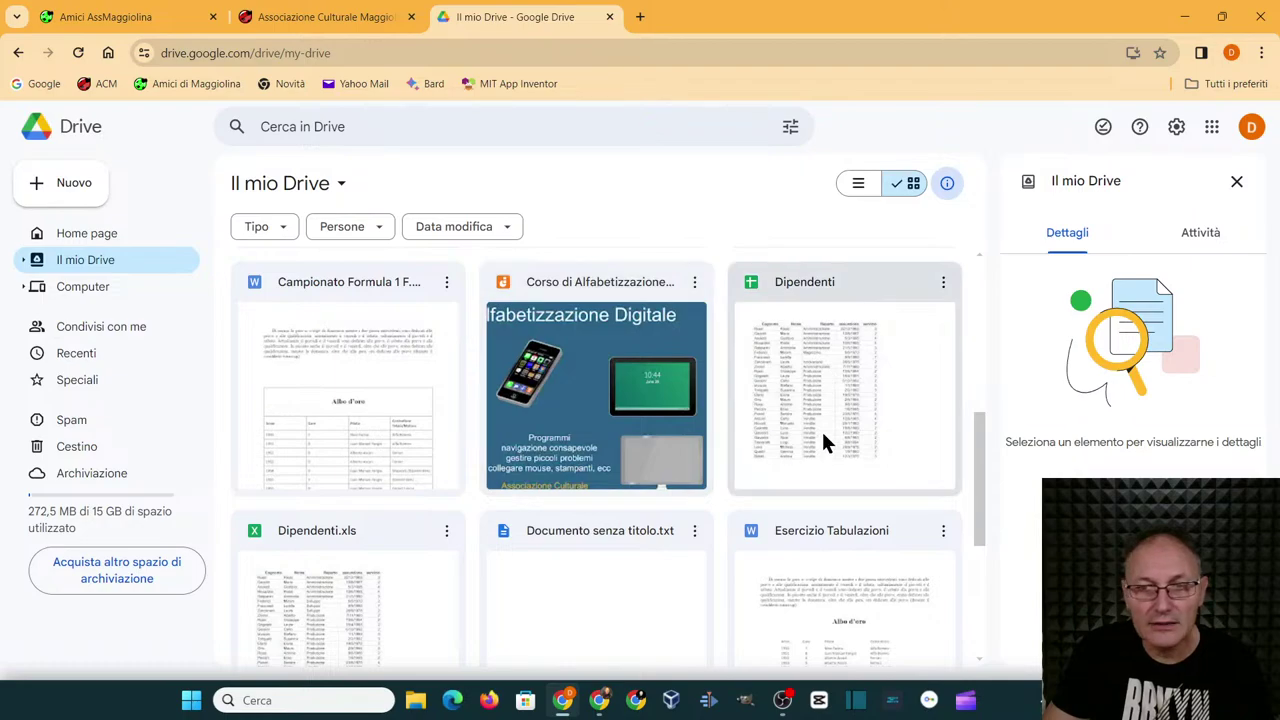
- Open the Carne folder inside the Secondi subfolder of Ricette in Il mio Drive
scroll(790, 445, up, 3)
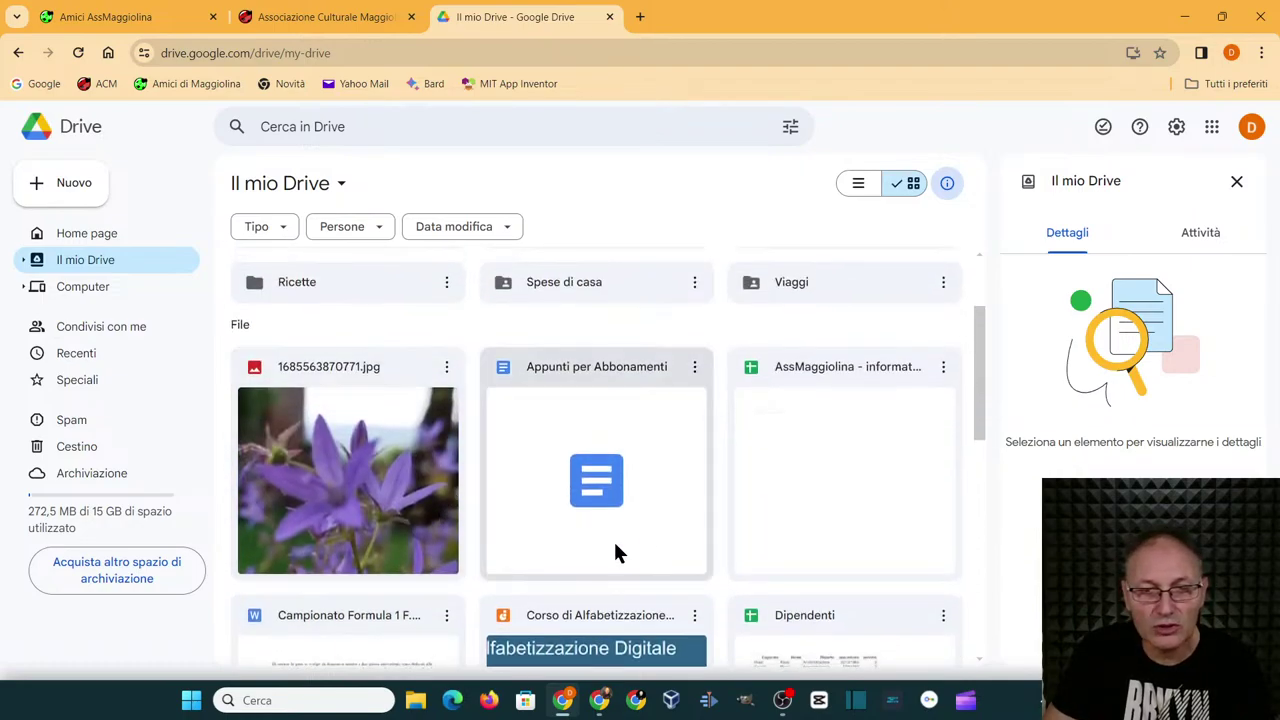
scroll(716, 505, up, 2)
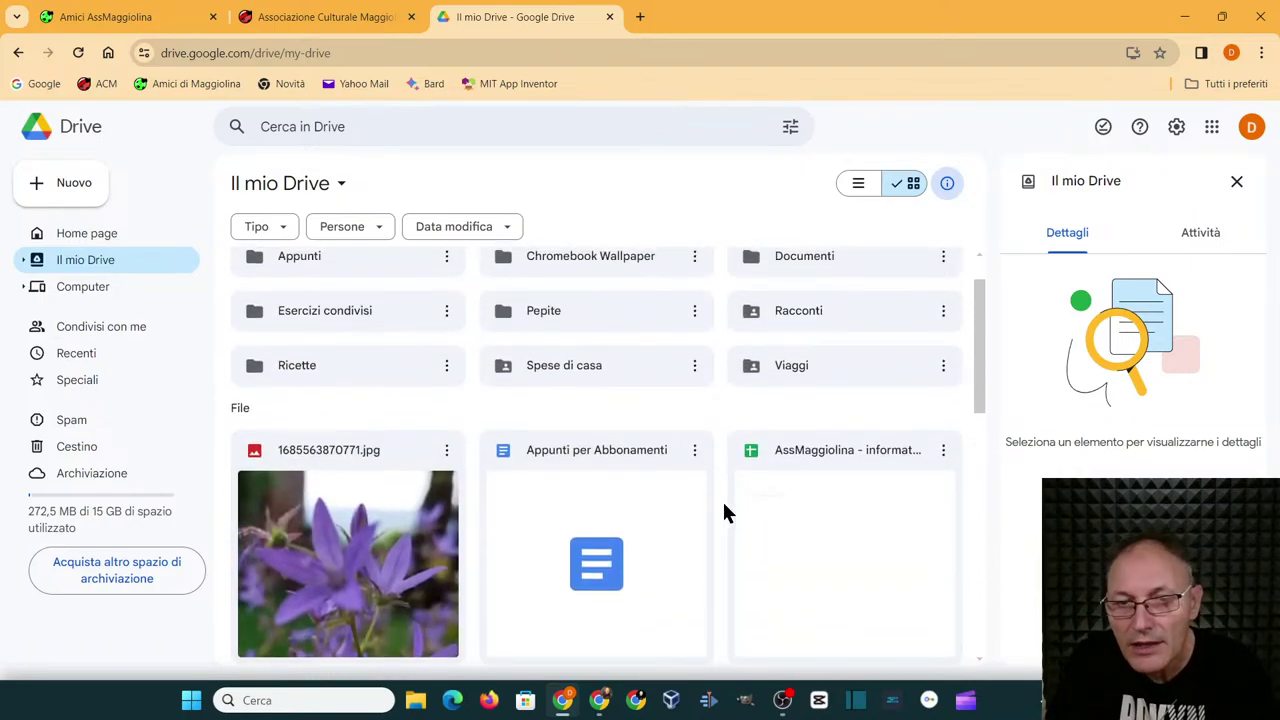
scroll(722, 504, up, 1)
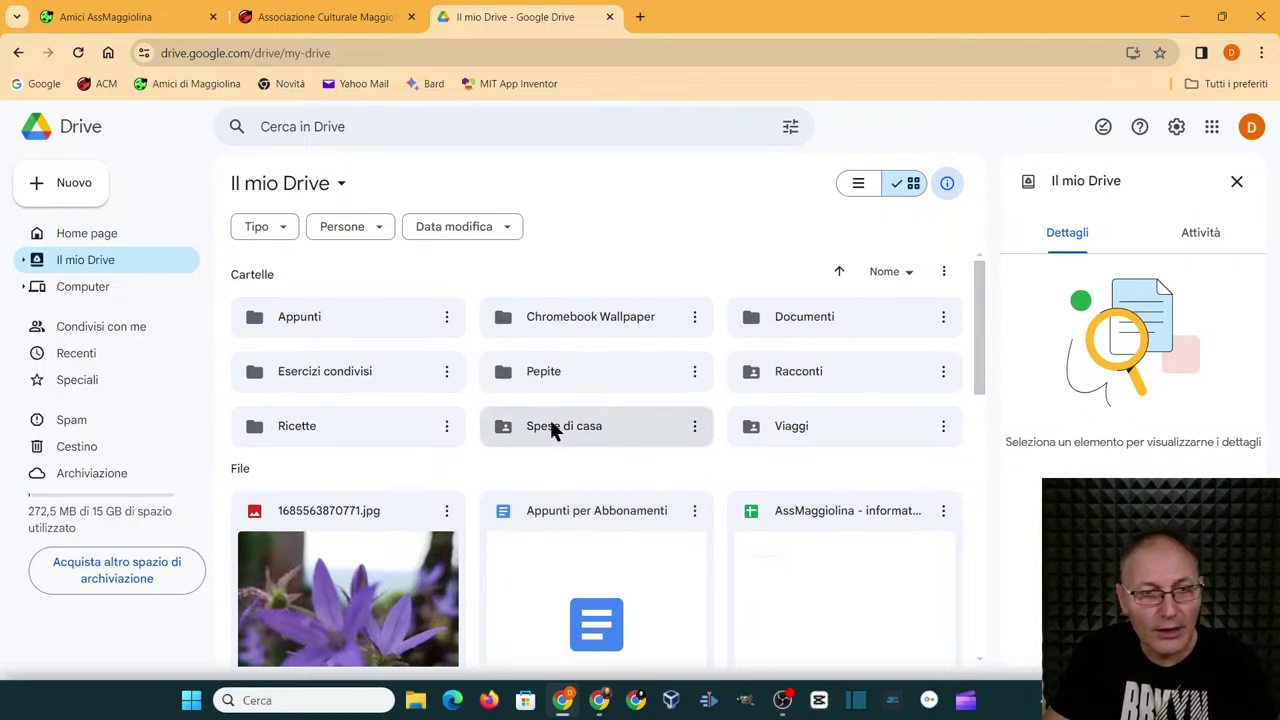
double_click(303, 430)
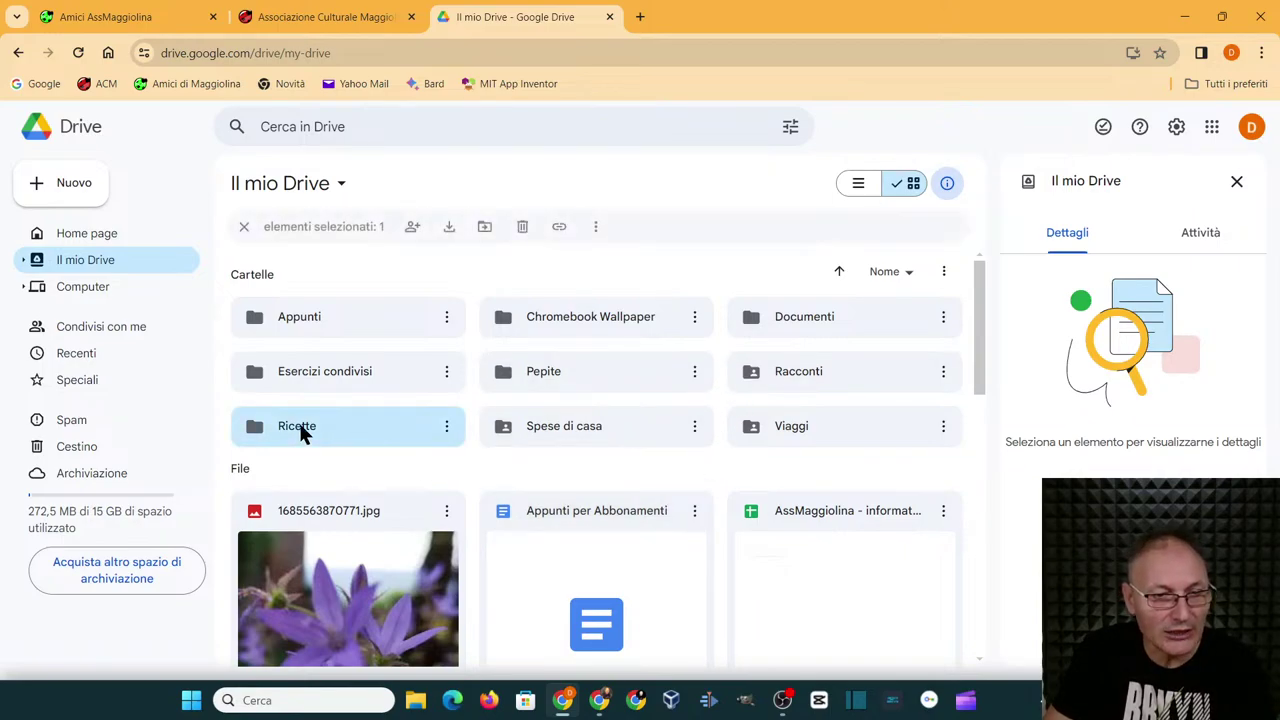
double_click(770, 336)
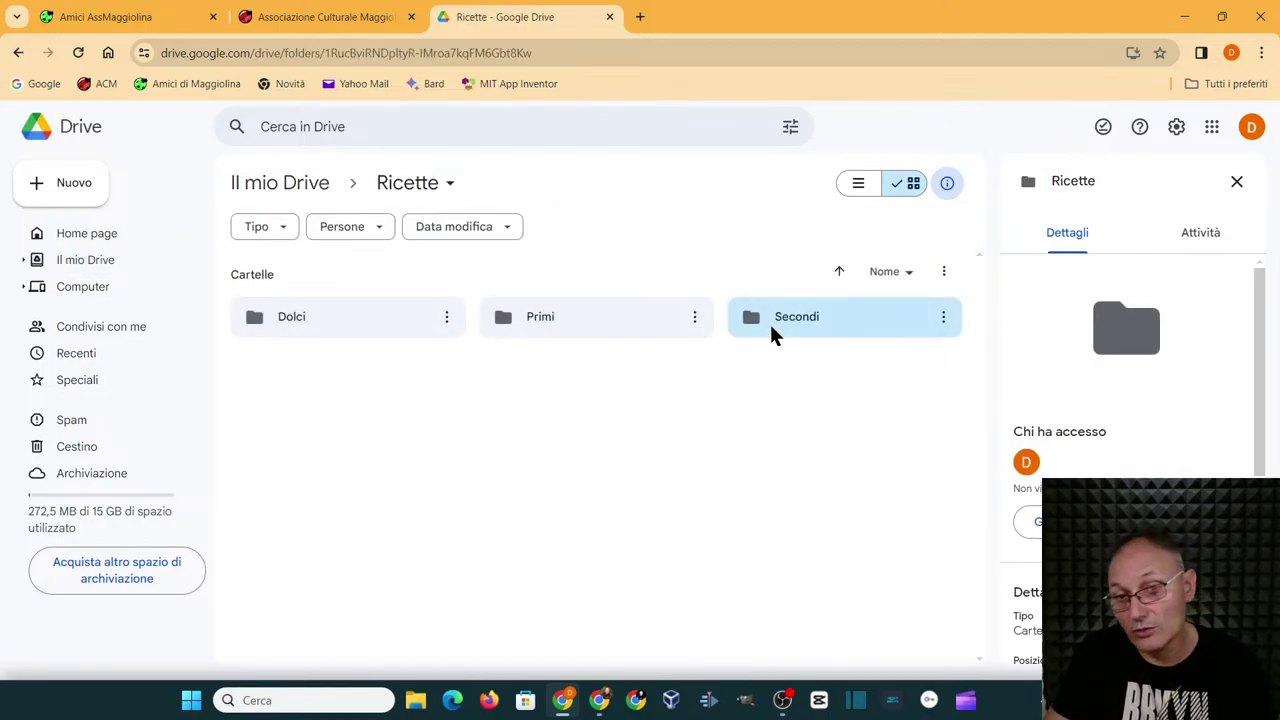
double_click(322, 312)
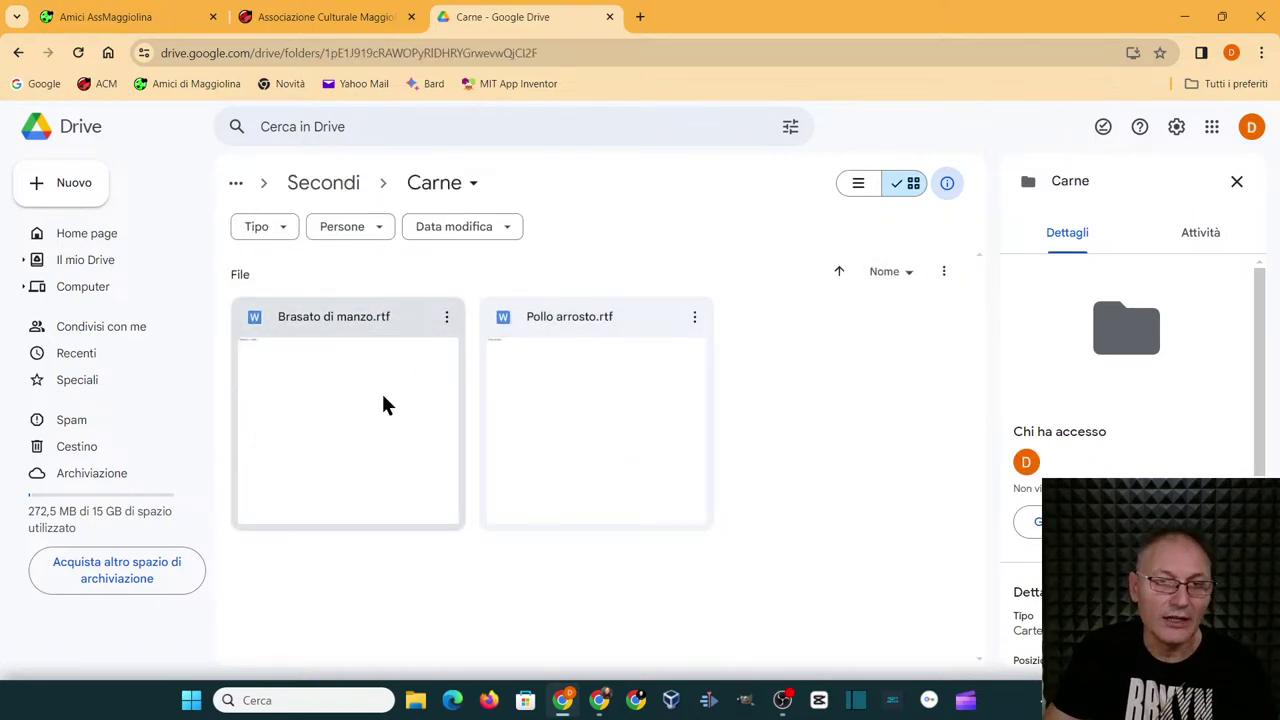
- Go back to the Drive home page, and reach the Carne folder again through Il mio Drive, Ricette and Secondi
click(95, 238)
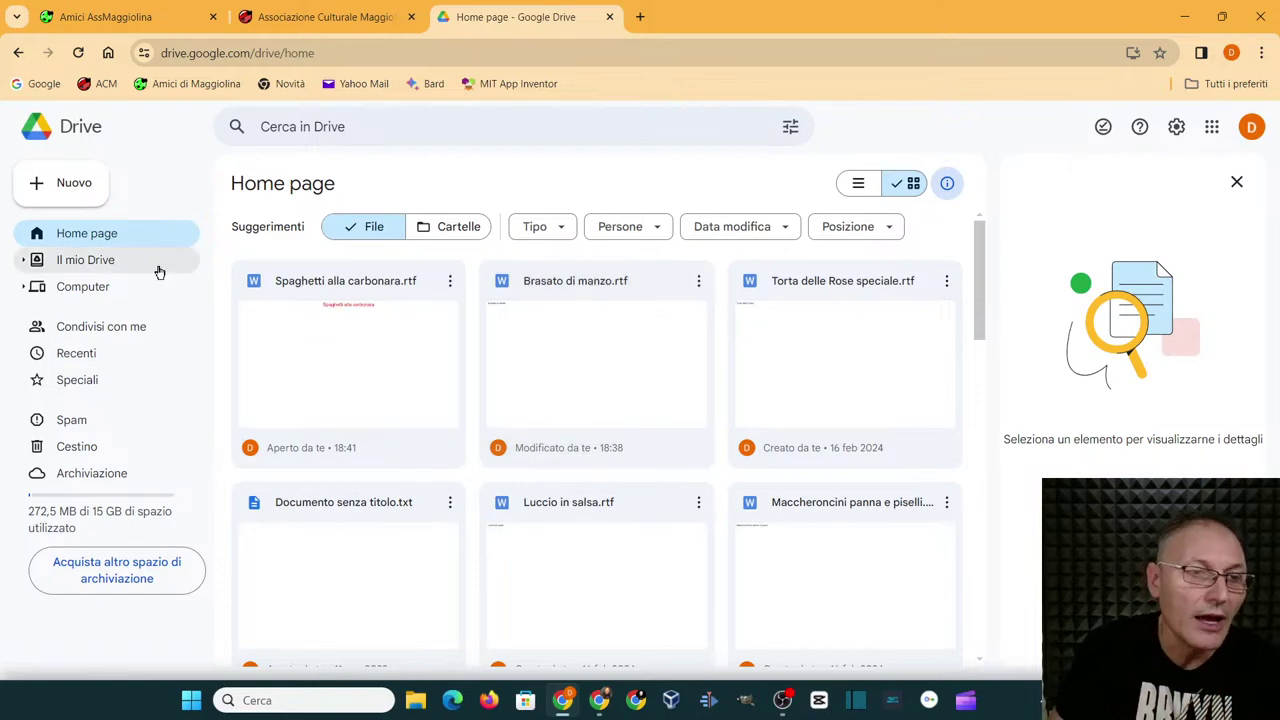
click(110, 266)
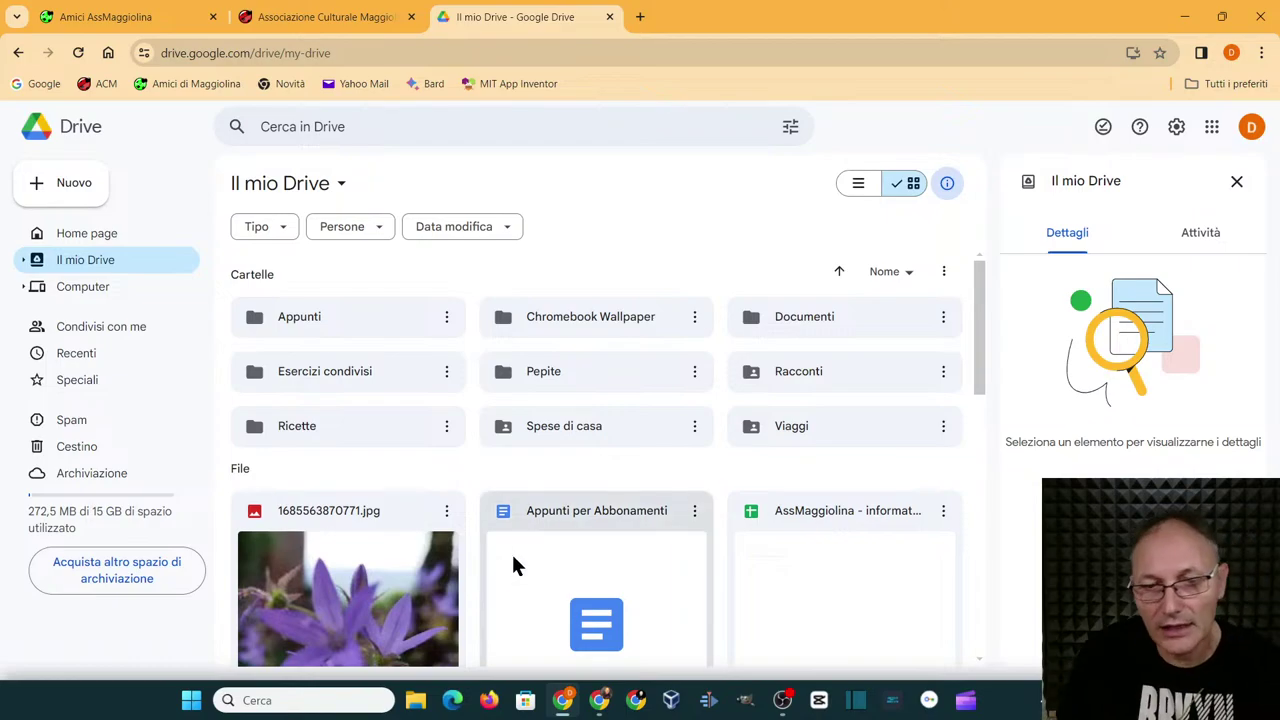
double_click(328, 432)
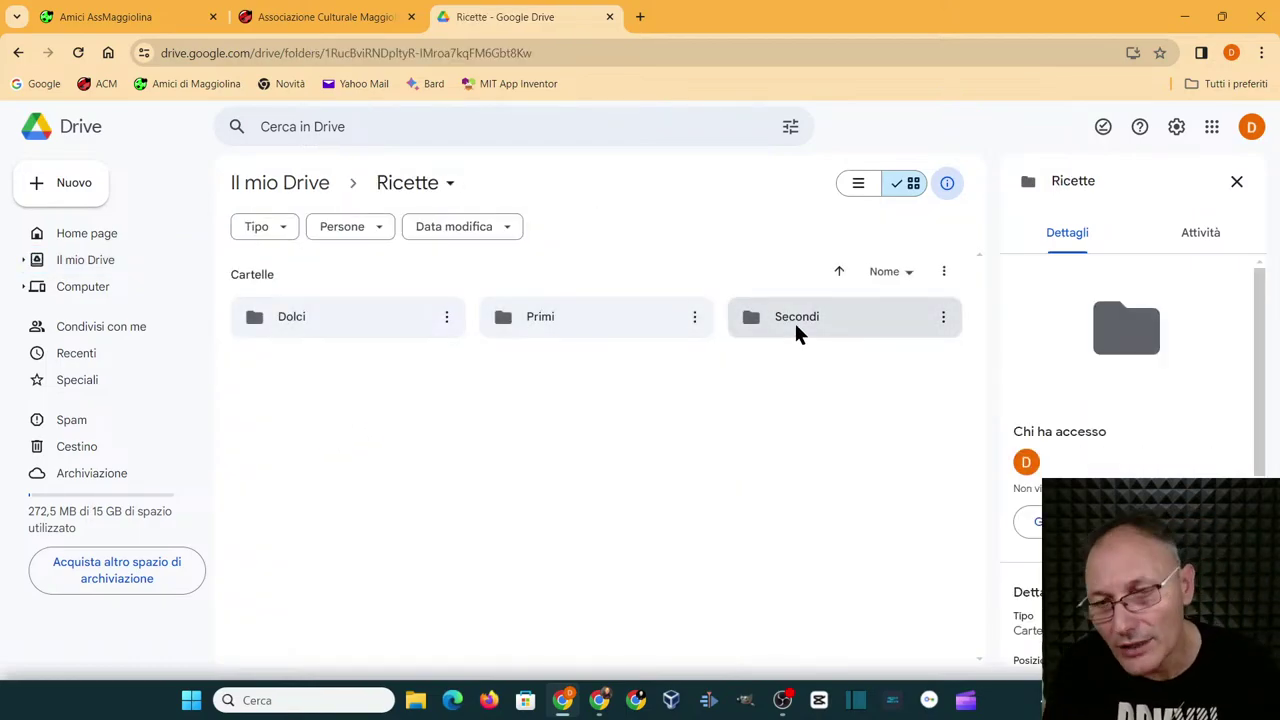
double_click(795, 333)
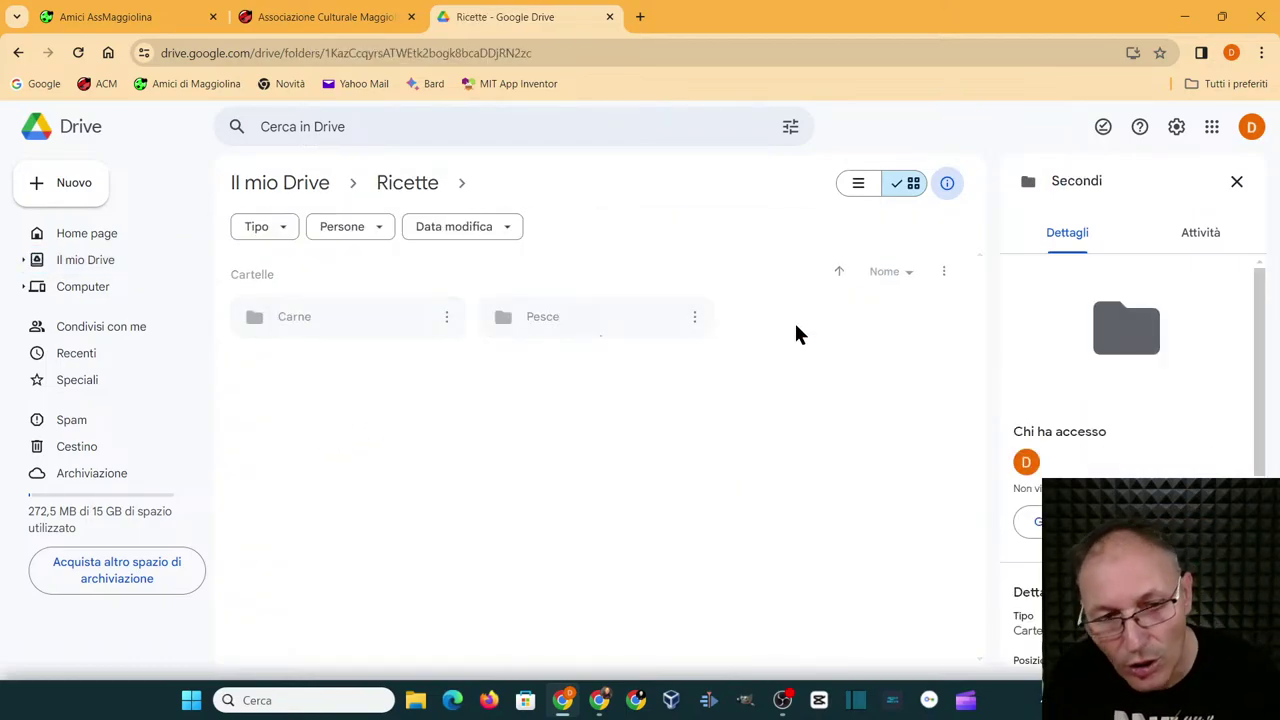
double_click(320, 326)
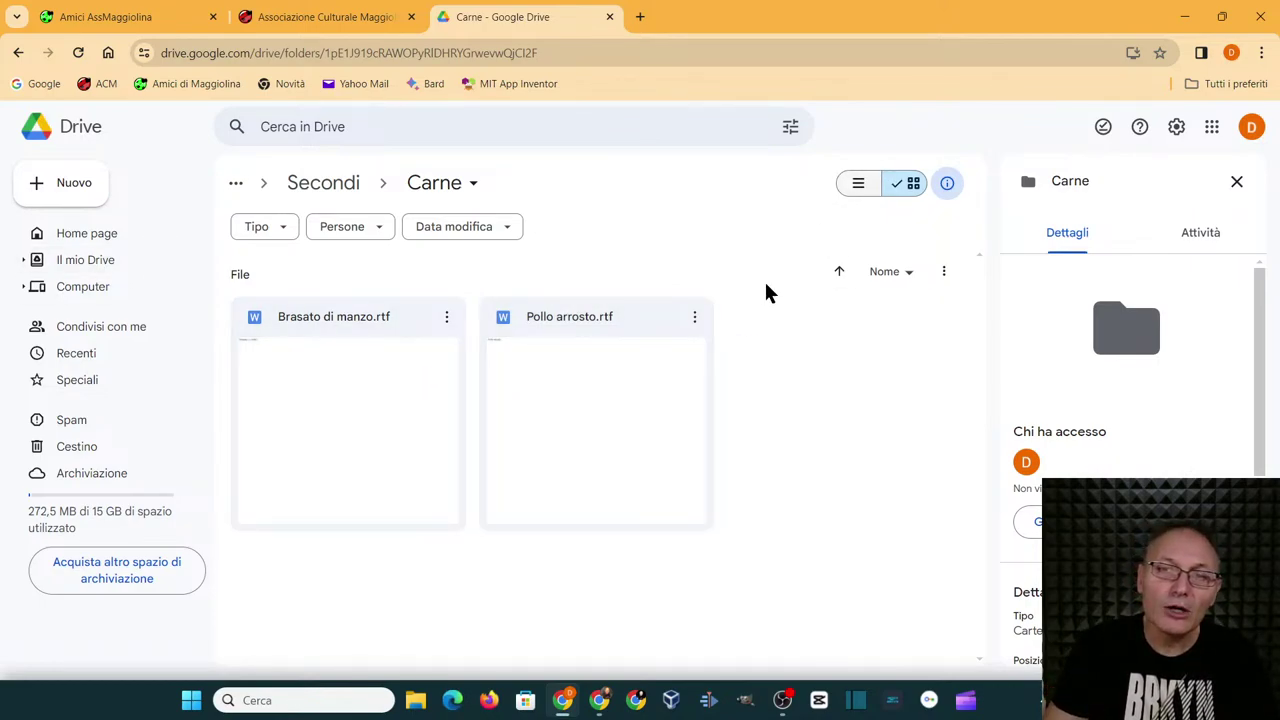
- Return to Il mio Drive, switch its contents to list view and close the details pane
click(80, 262)
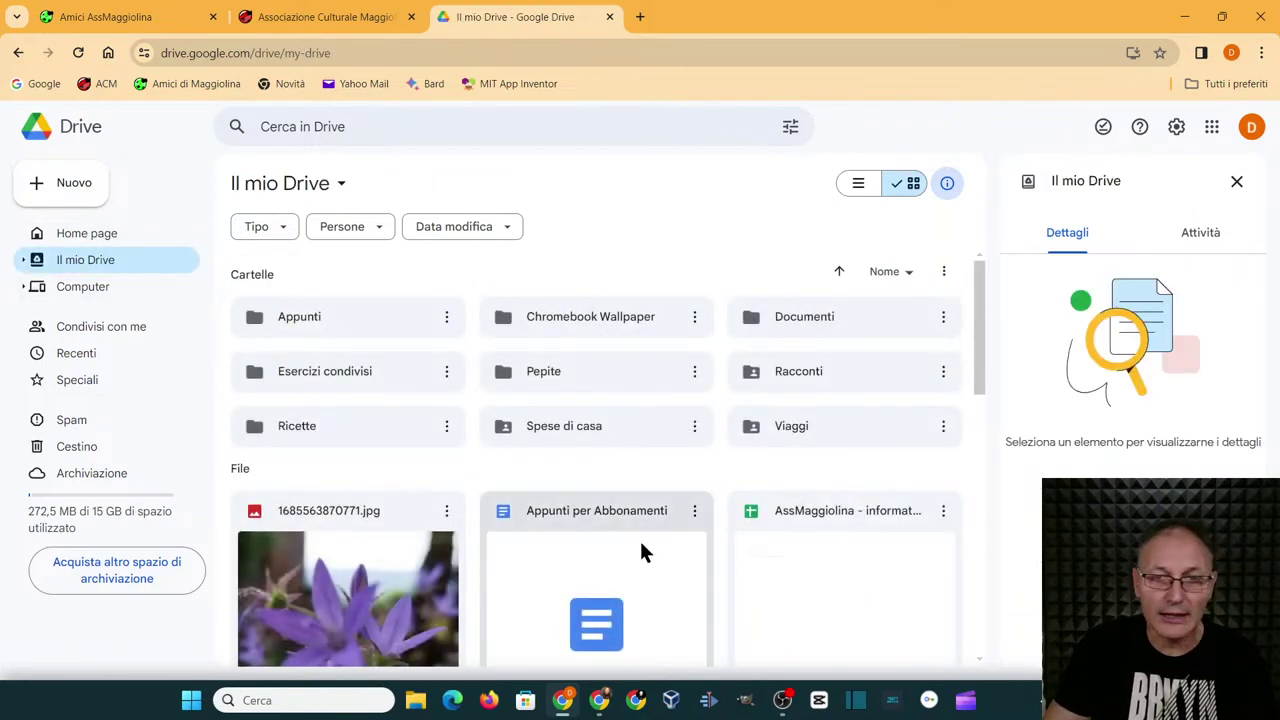
click(858, 188)
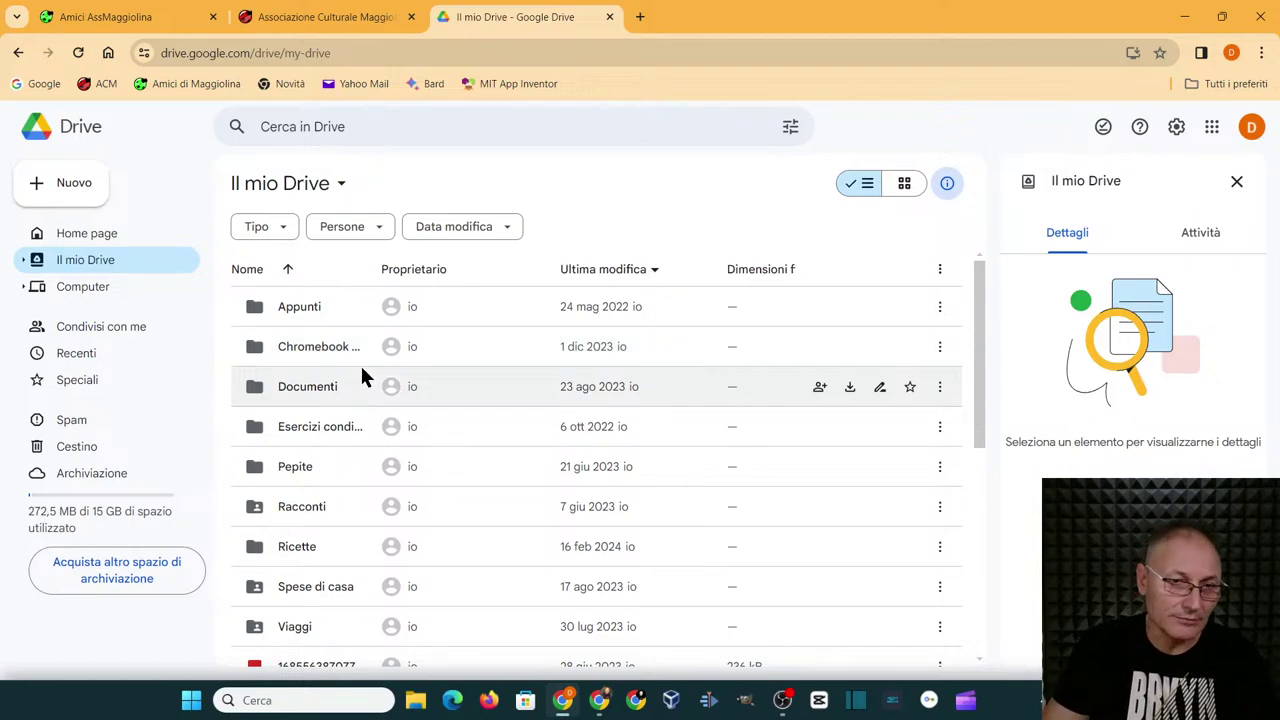
scroll(362, 369, down, 5)
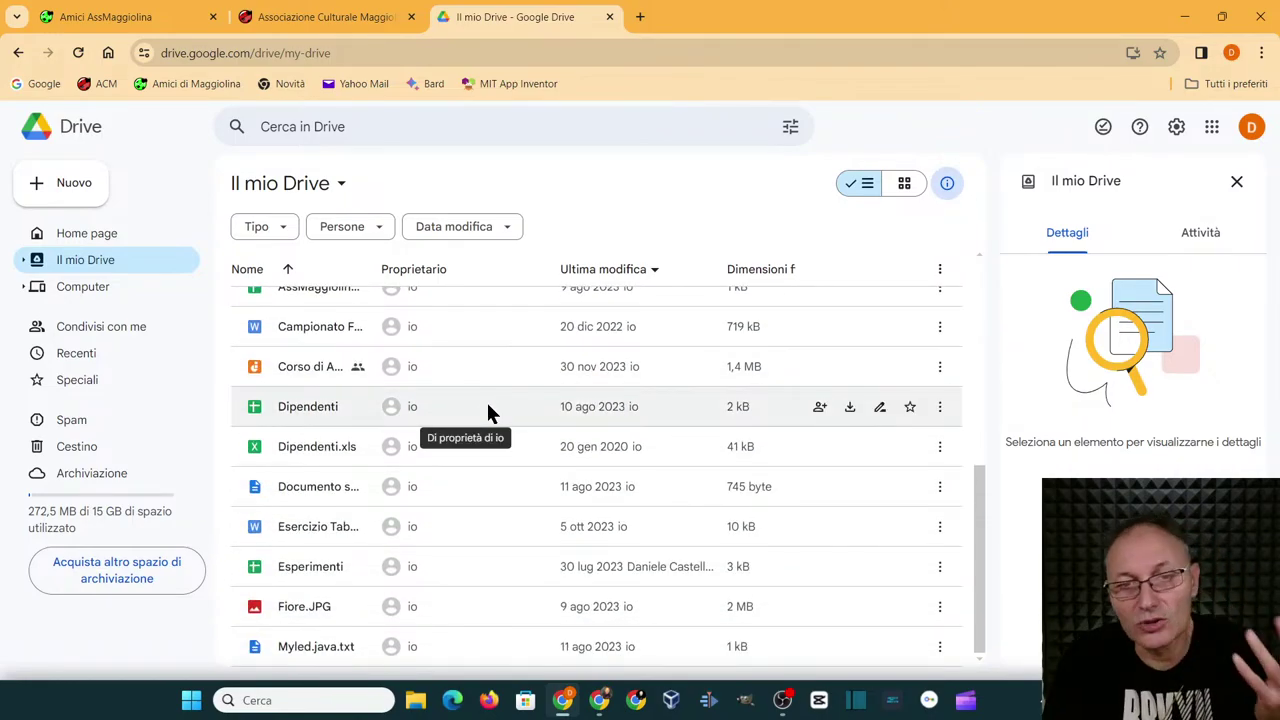
scroll(560, 380, up, 3)
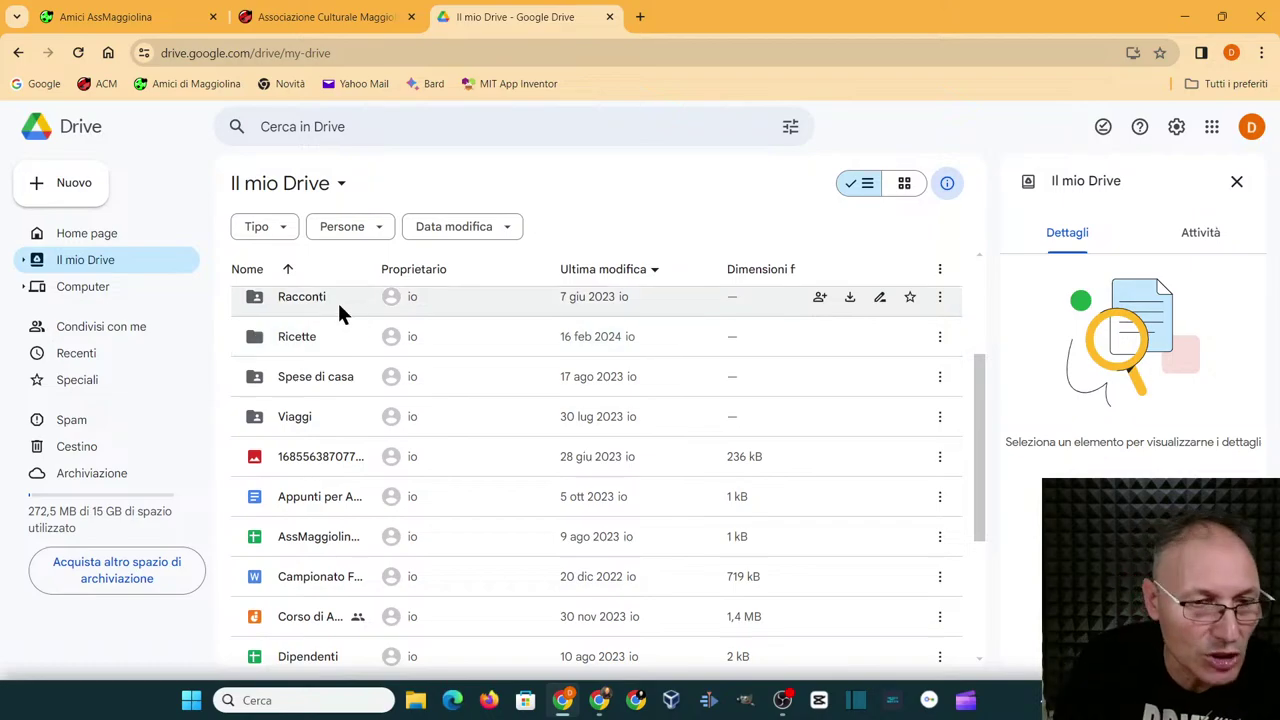
scroll(320, 305, up, 3)
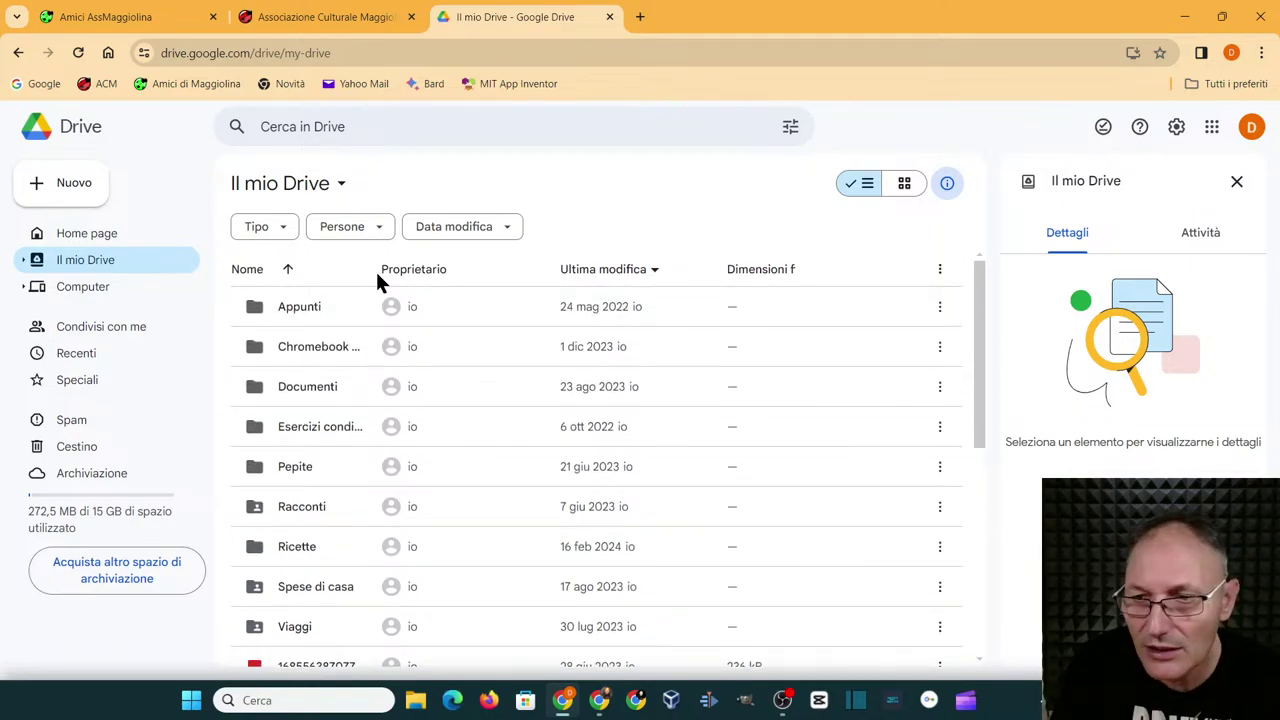
click(1237, 181)
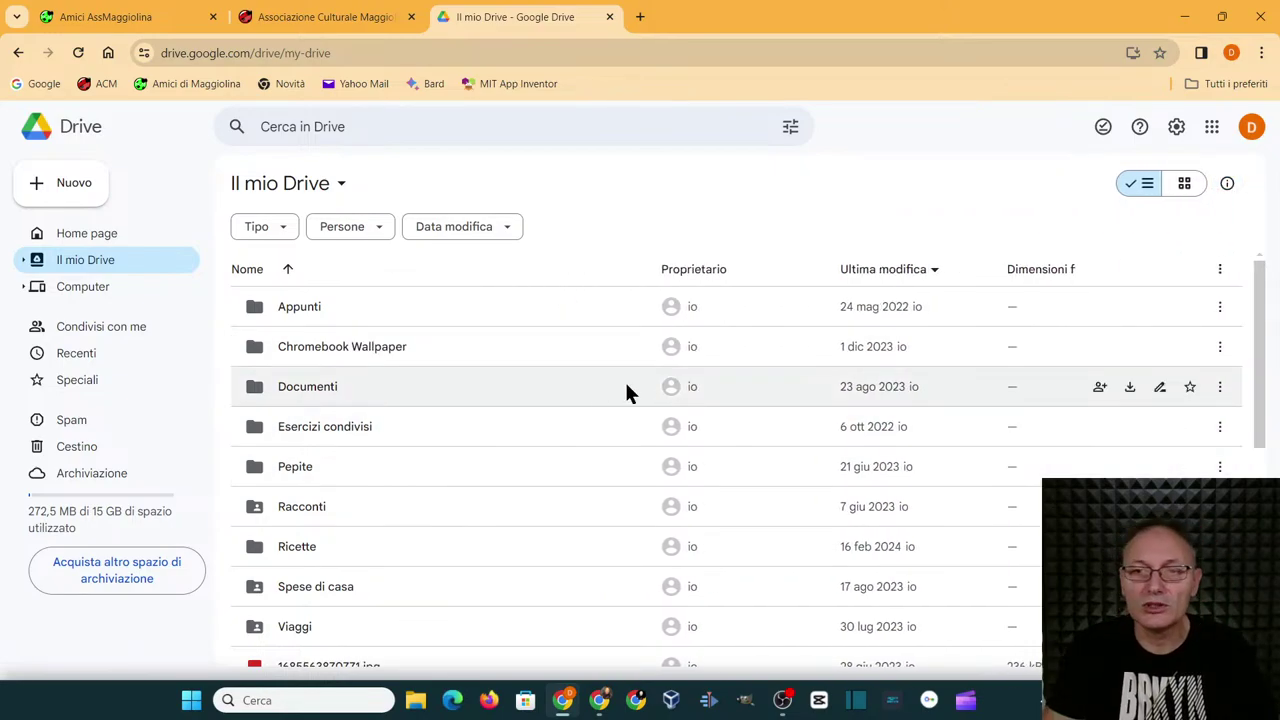
- Open the Carne folder under Ricette and Secondi, and mark Brasato di manzo.rtf with a star
scroll(600, 400, down, 1)
scroll(451, 527, down, 2)
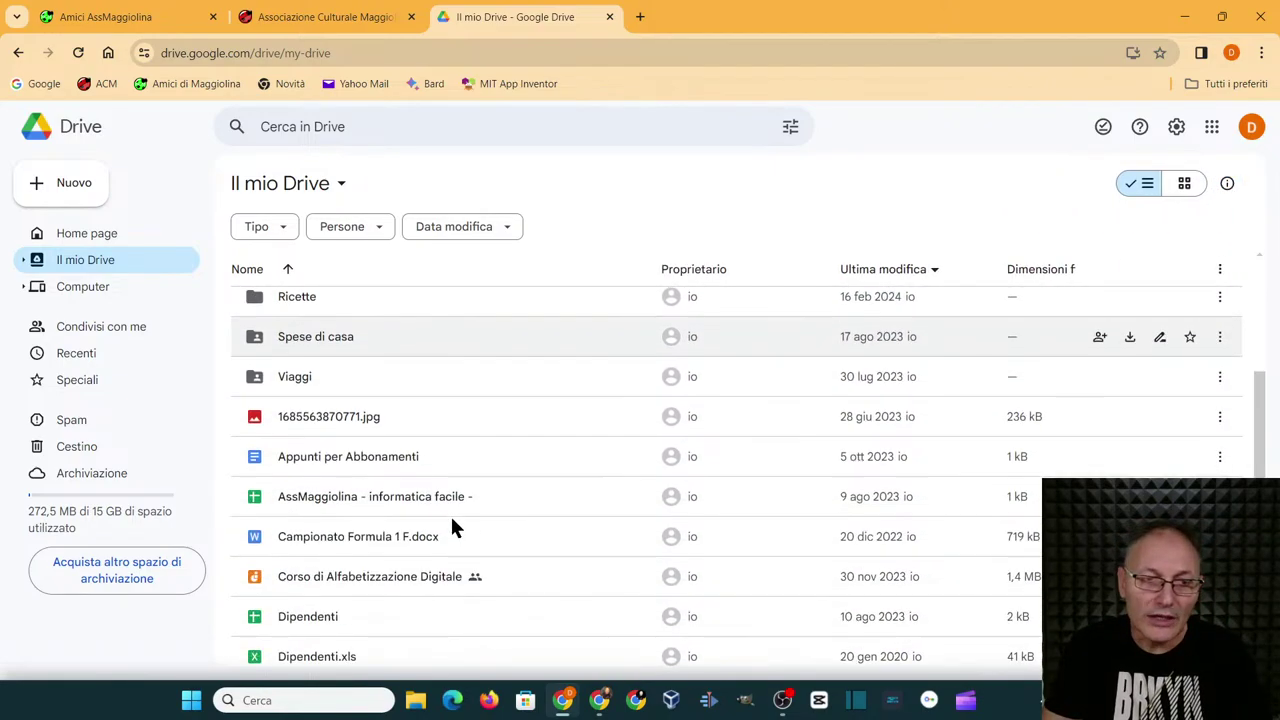
scroll(398, 451, up, 2)
click(310, 468)
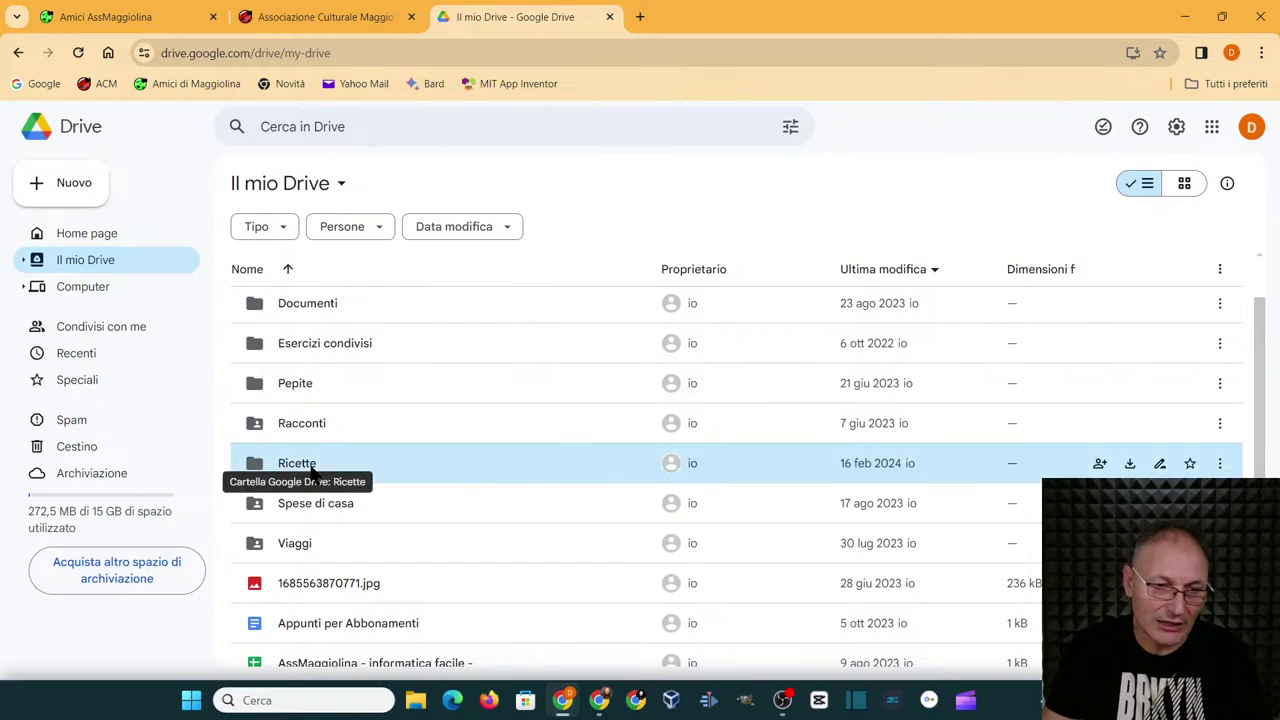
double_click(309, 463)
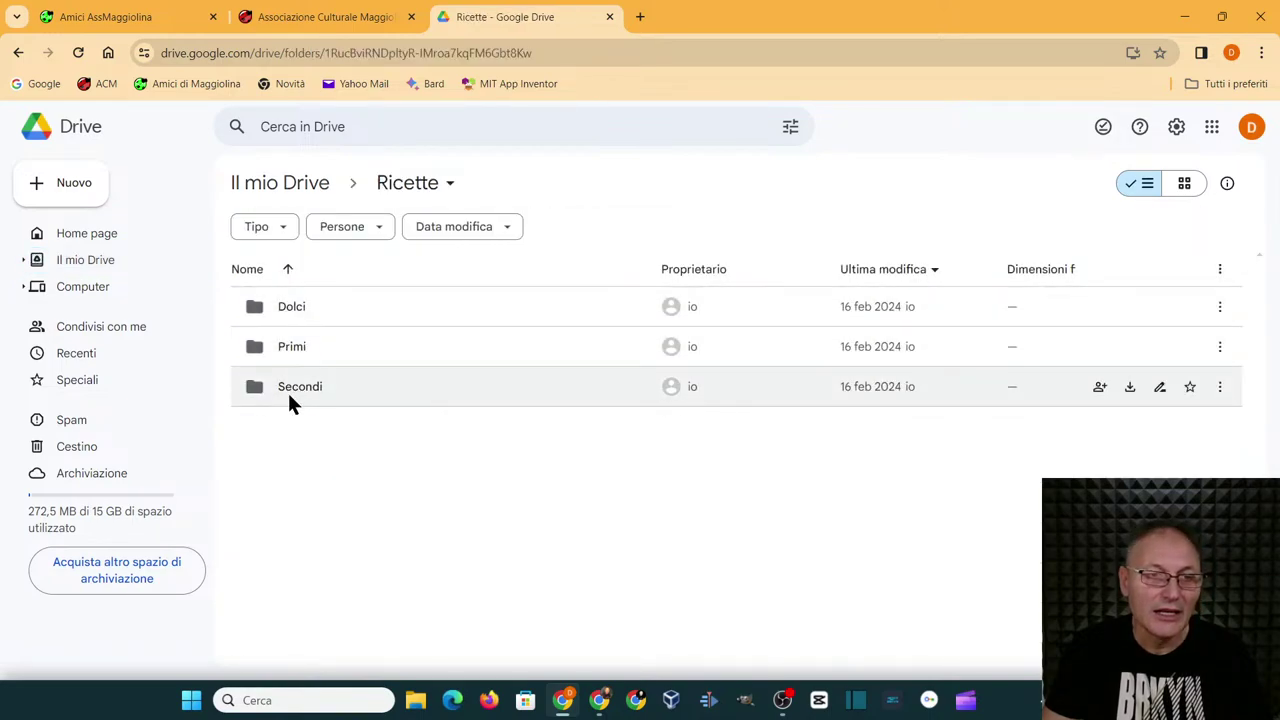
double_click(288, 382)
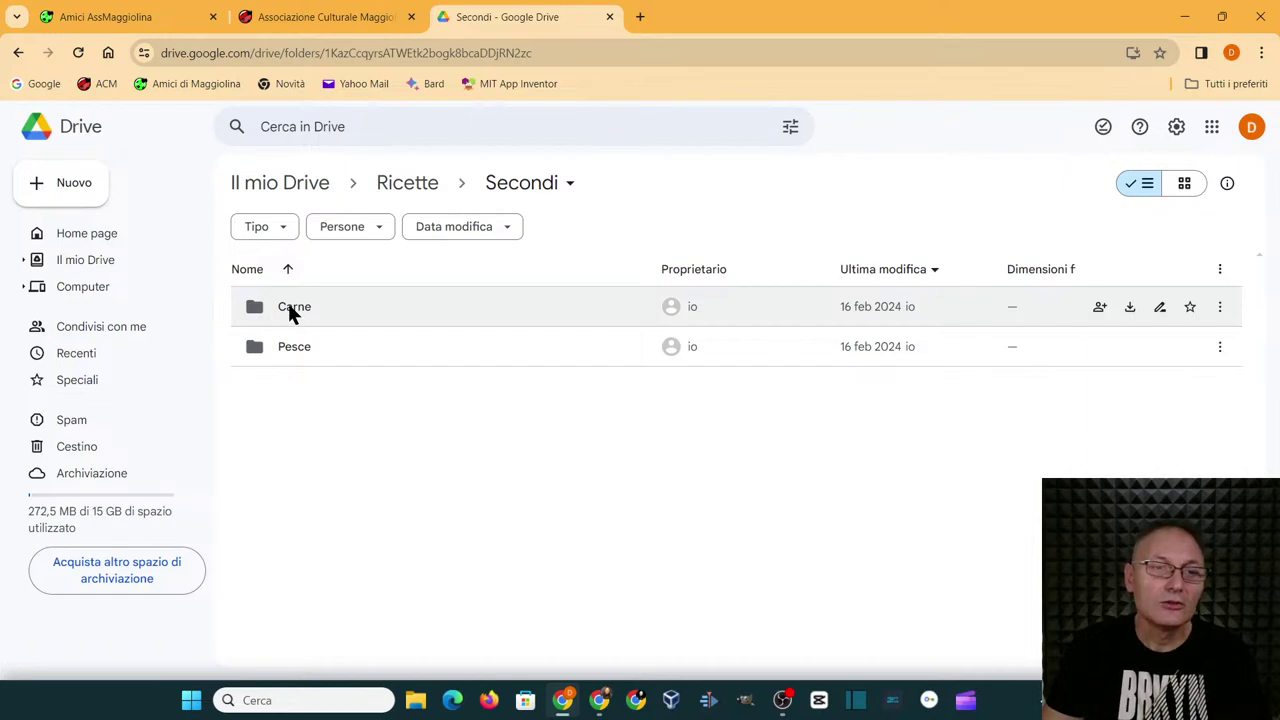
double_click(290, 309)
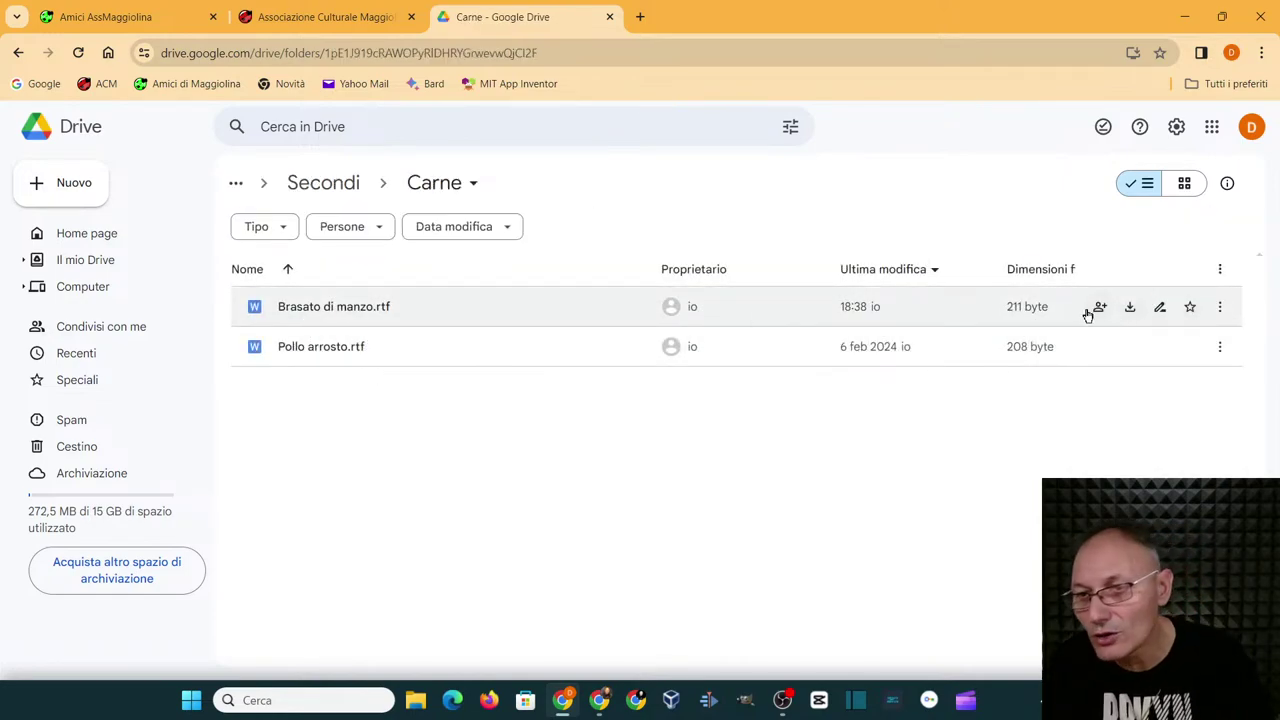
click(1190, 307)
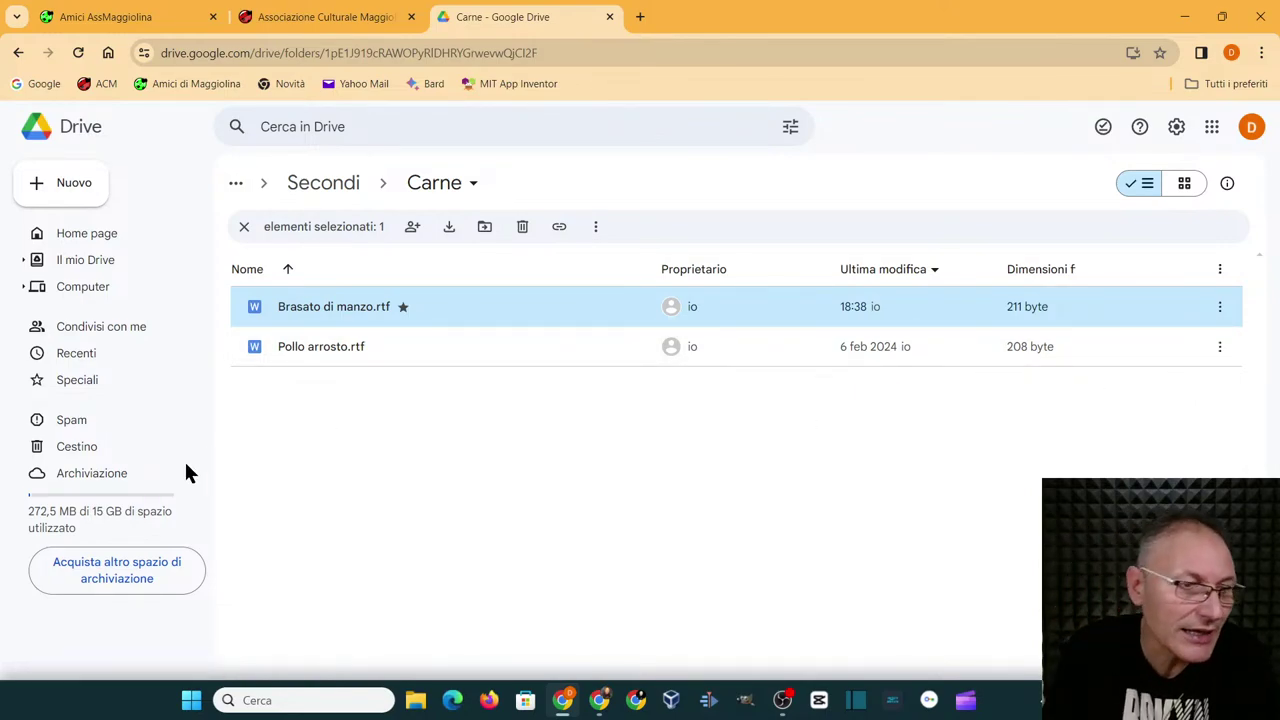
- Open the Speciali section and examine the location and the available file options of Brasato di manzo.rtf
click(73, 388)
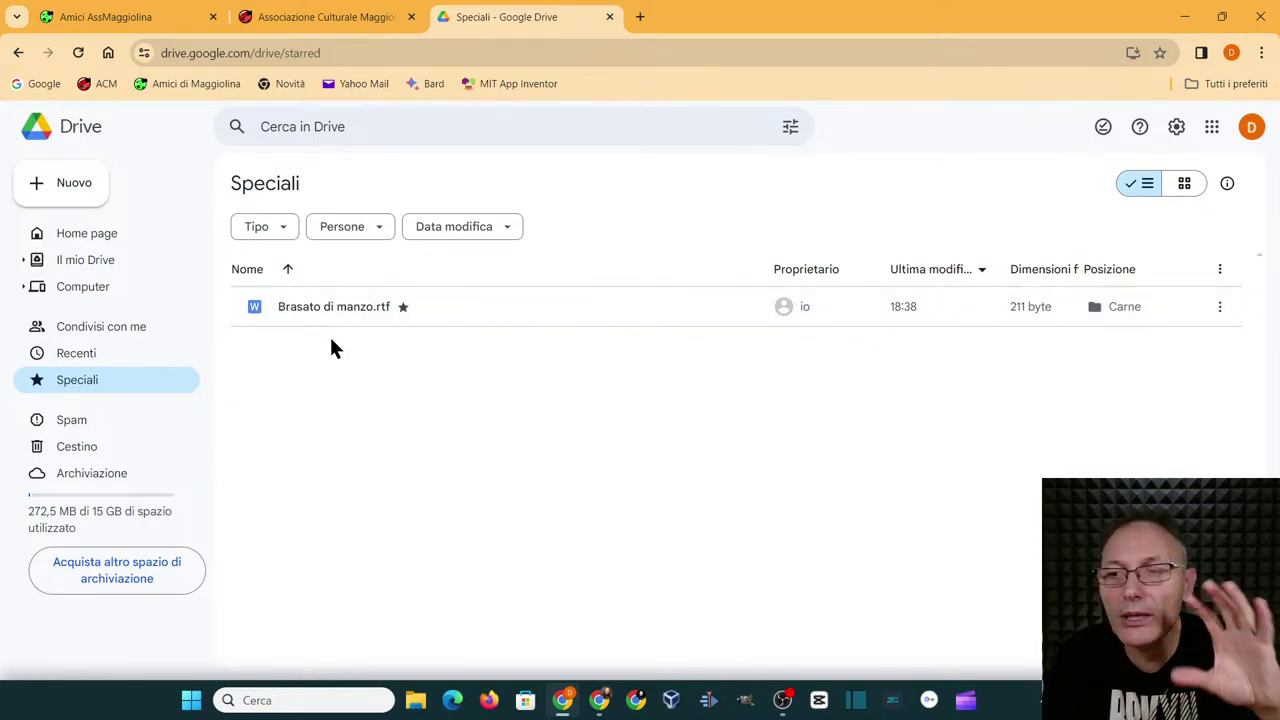
mouse_move(1100, 308)
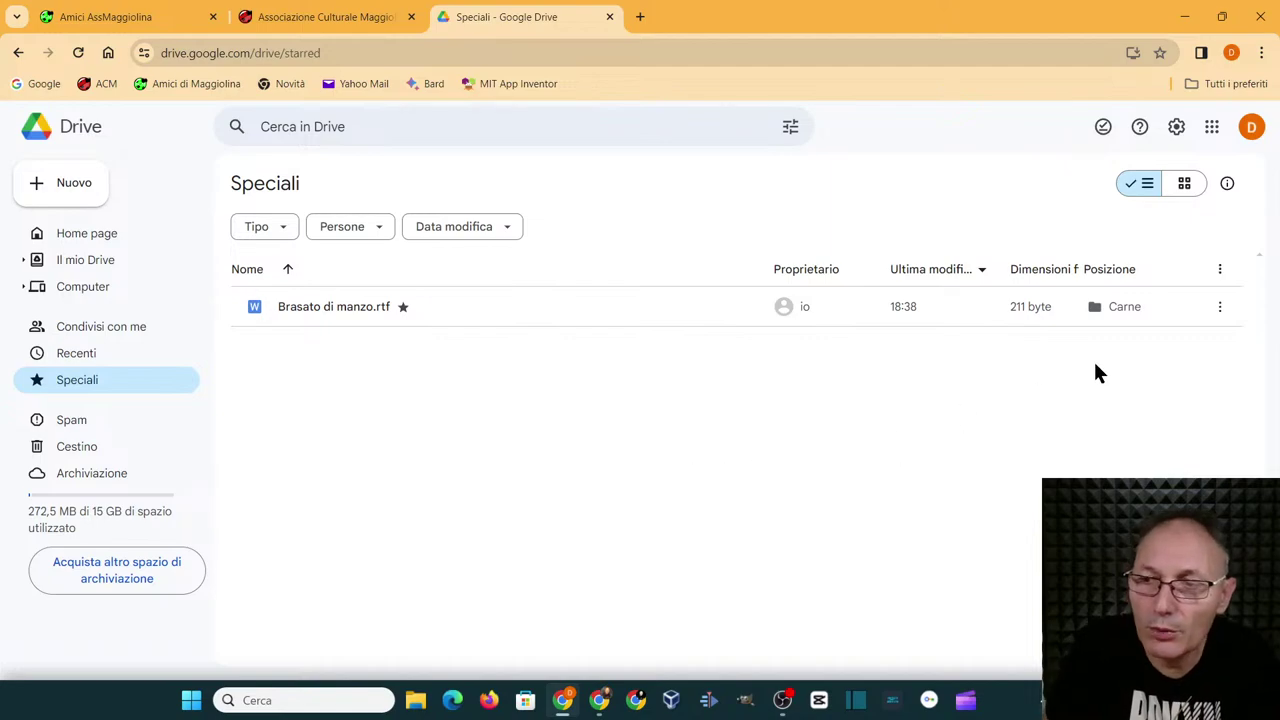
click(1218, 310)
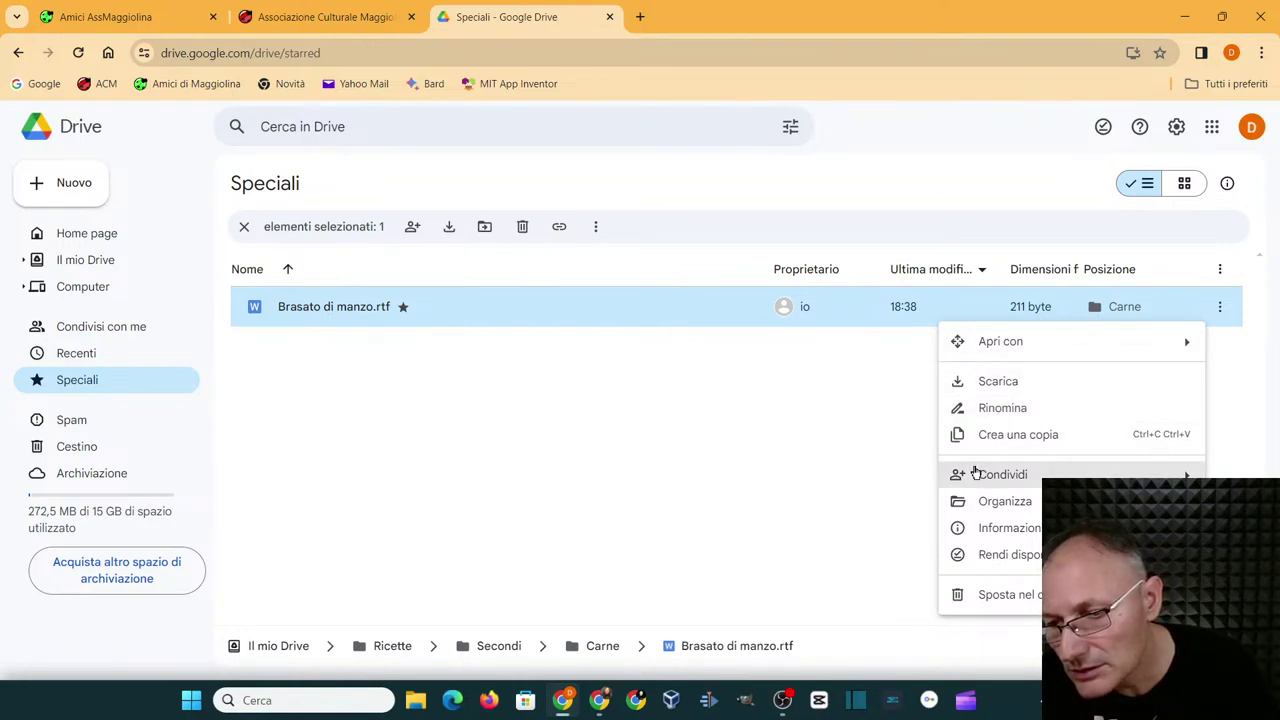
click(866, 490)
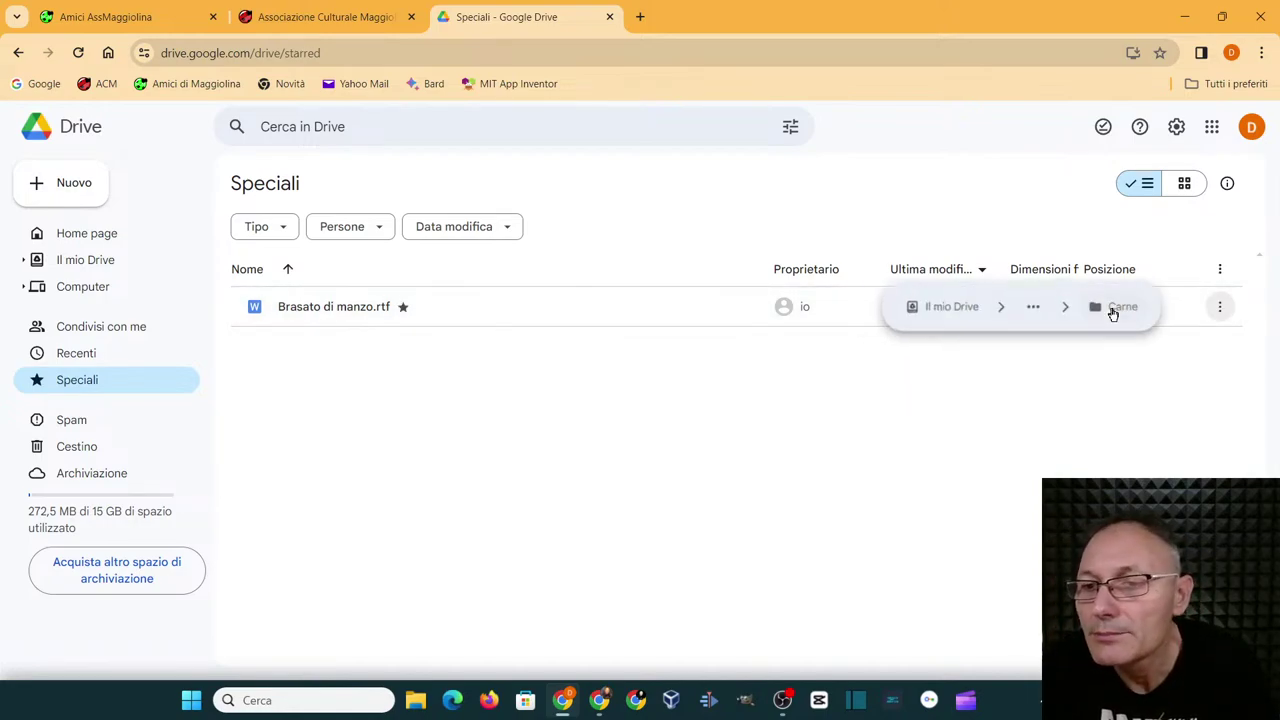
click(1220, 307)
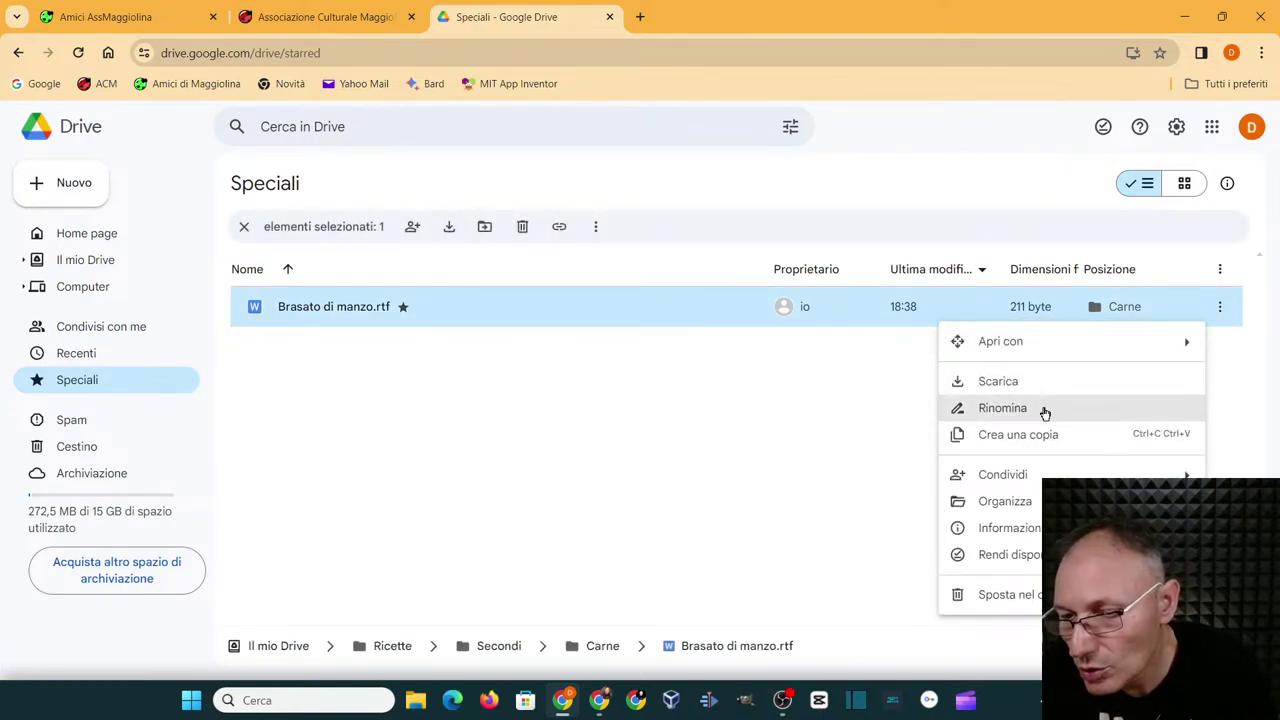
mouse_move(1003, 533)
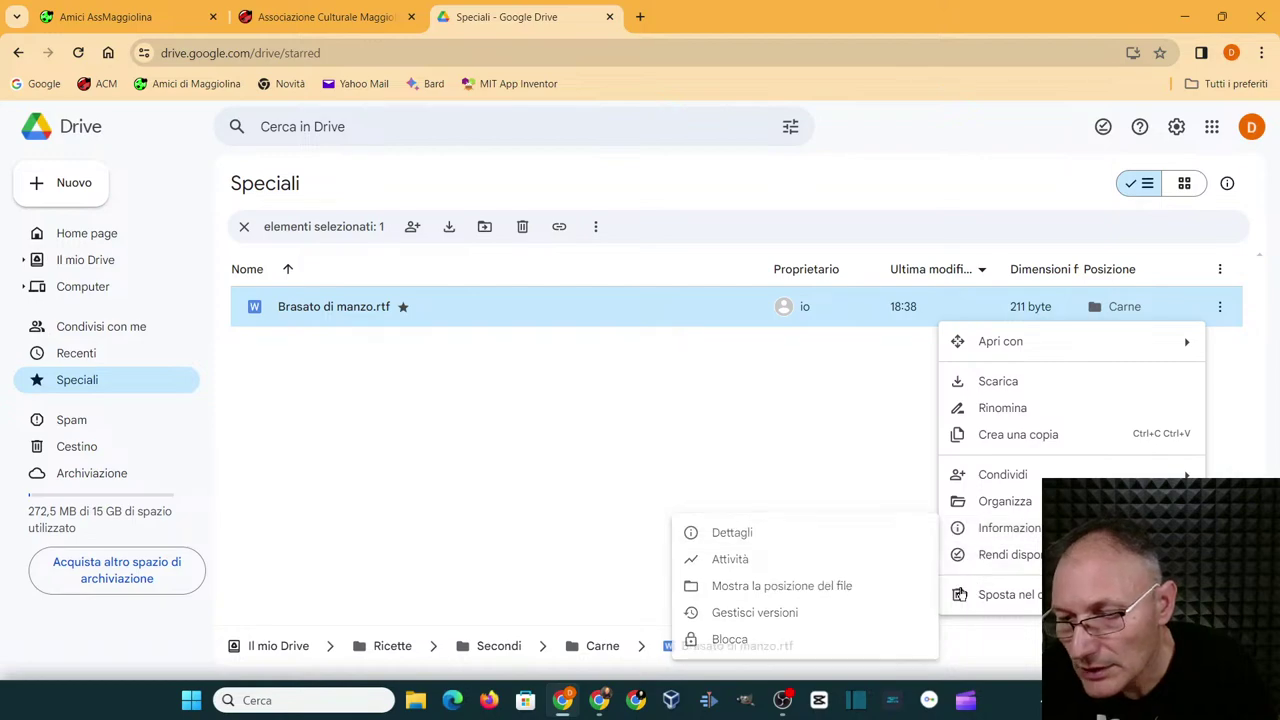
click(779, 501)
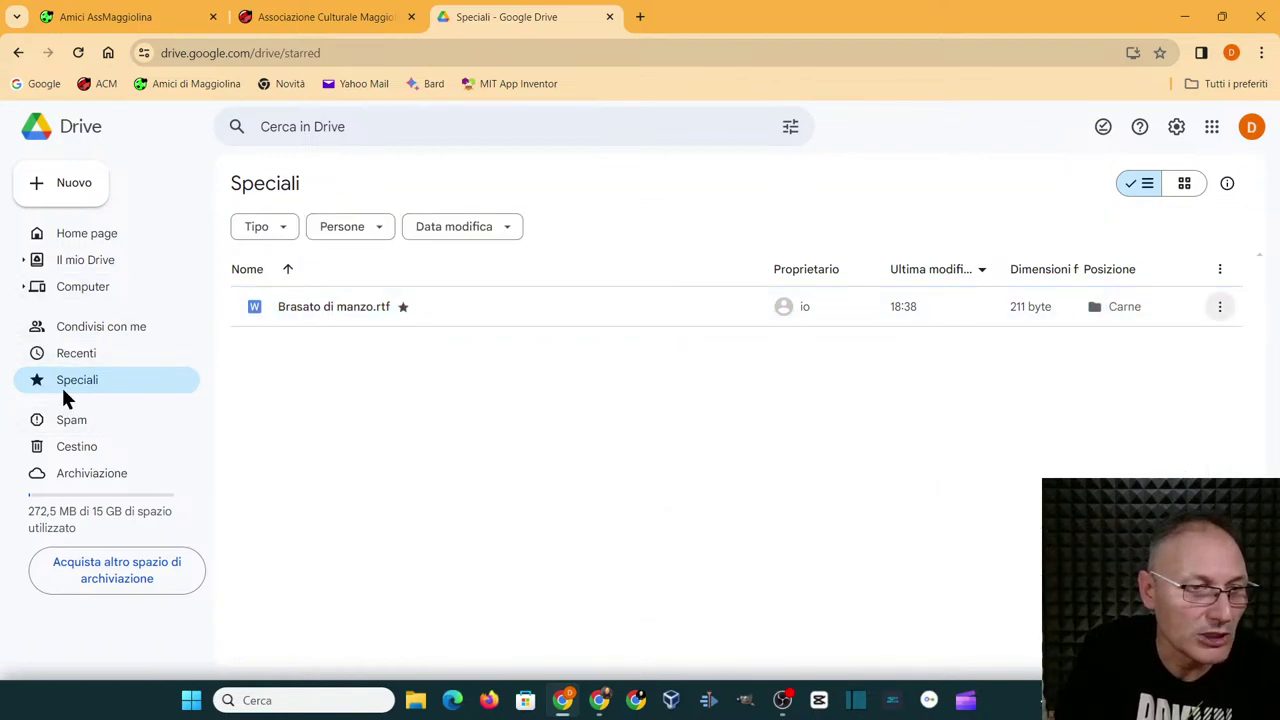
- Return to the Carne folder through Il mio Drive, Ricette and Secondi, and remove Brasato di manzo.rtf from Speciali
click(63, 262)
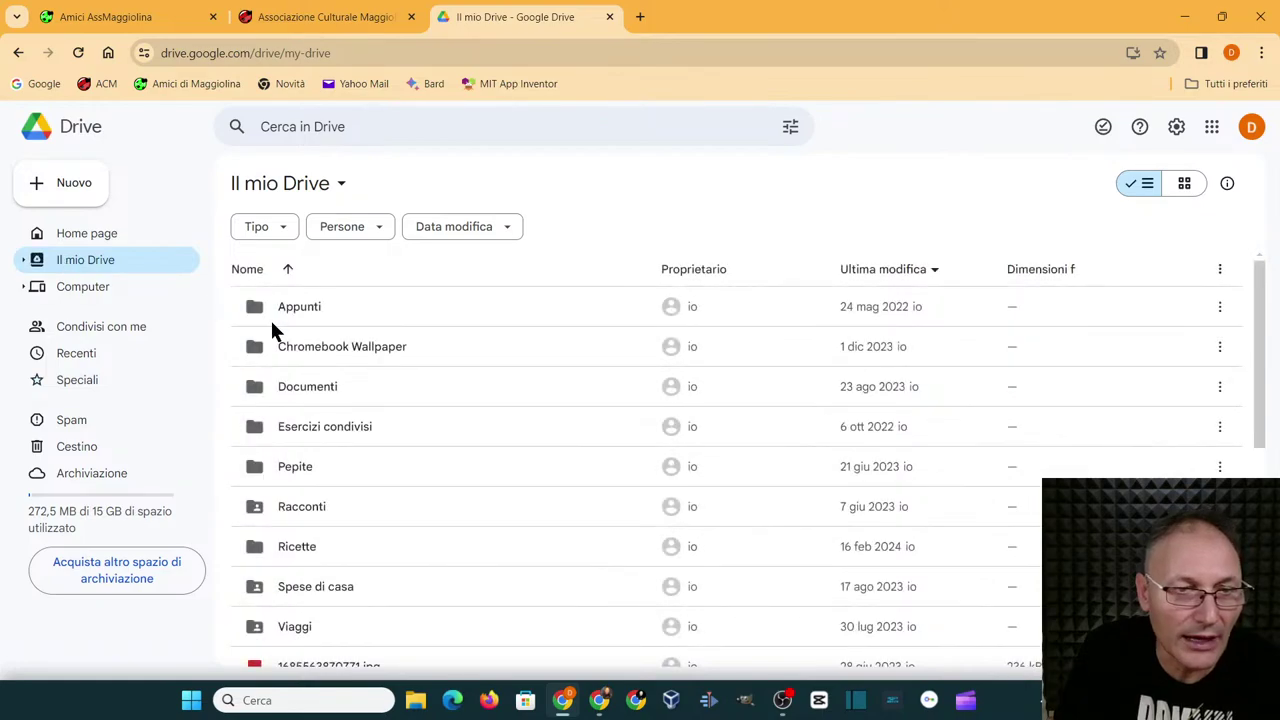
scroll(300, 478, down, 1)
double_click(296, 466)
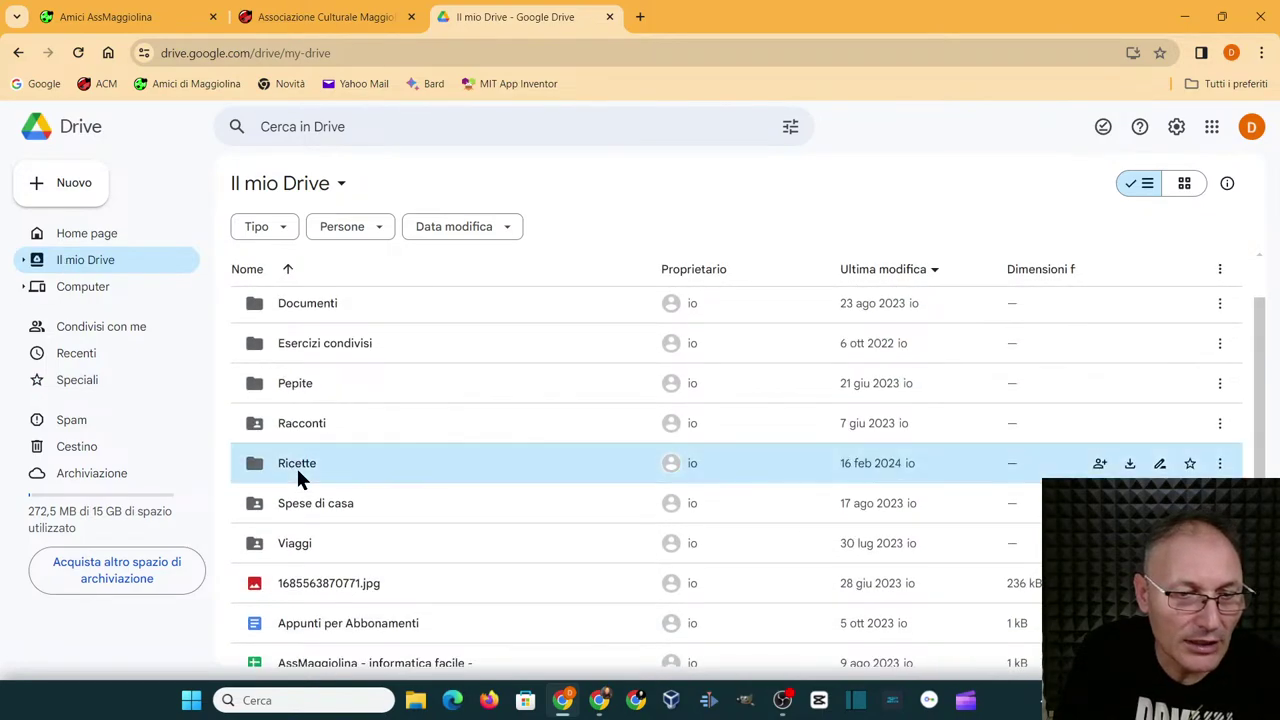
double_click(281, 385)
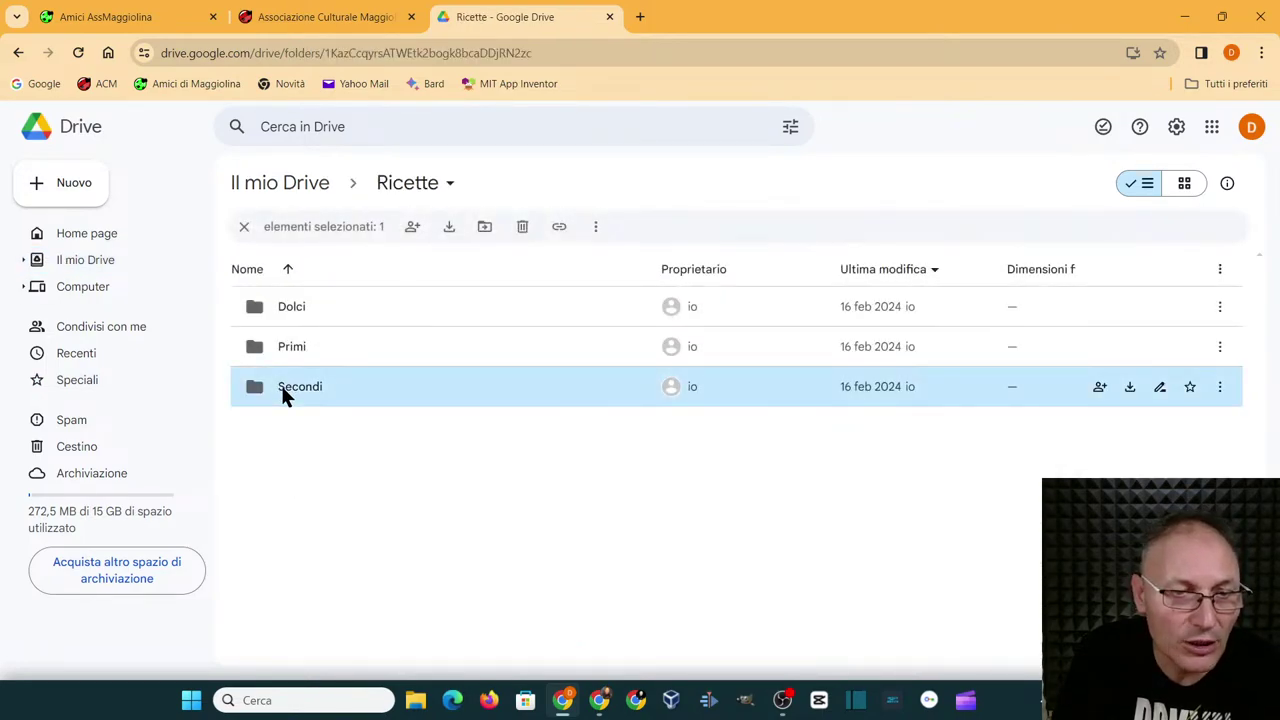
click(284, 306)
double_click(284, 306)
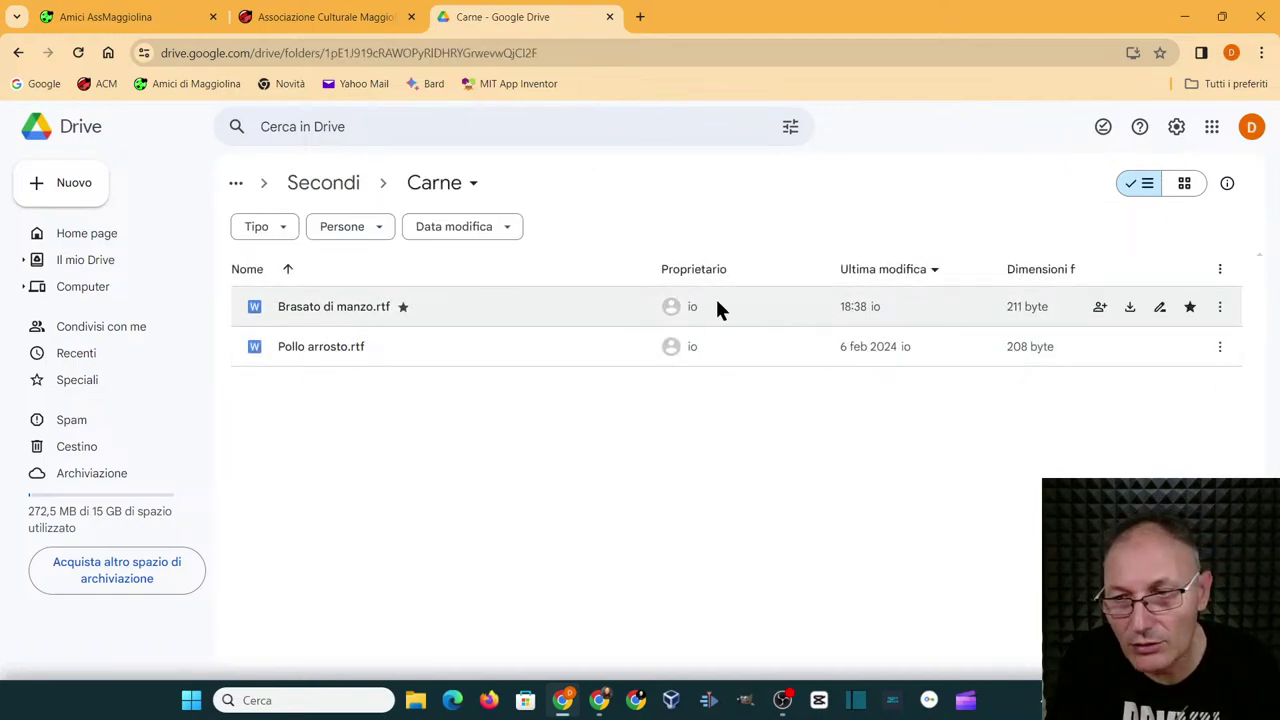
click(1190, 306)
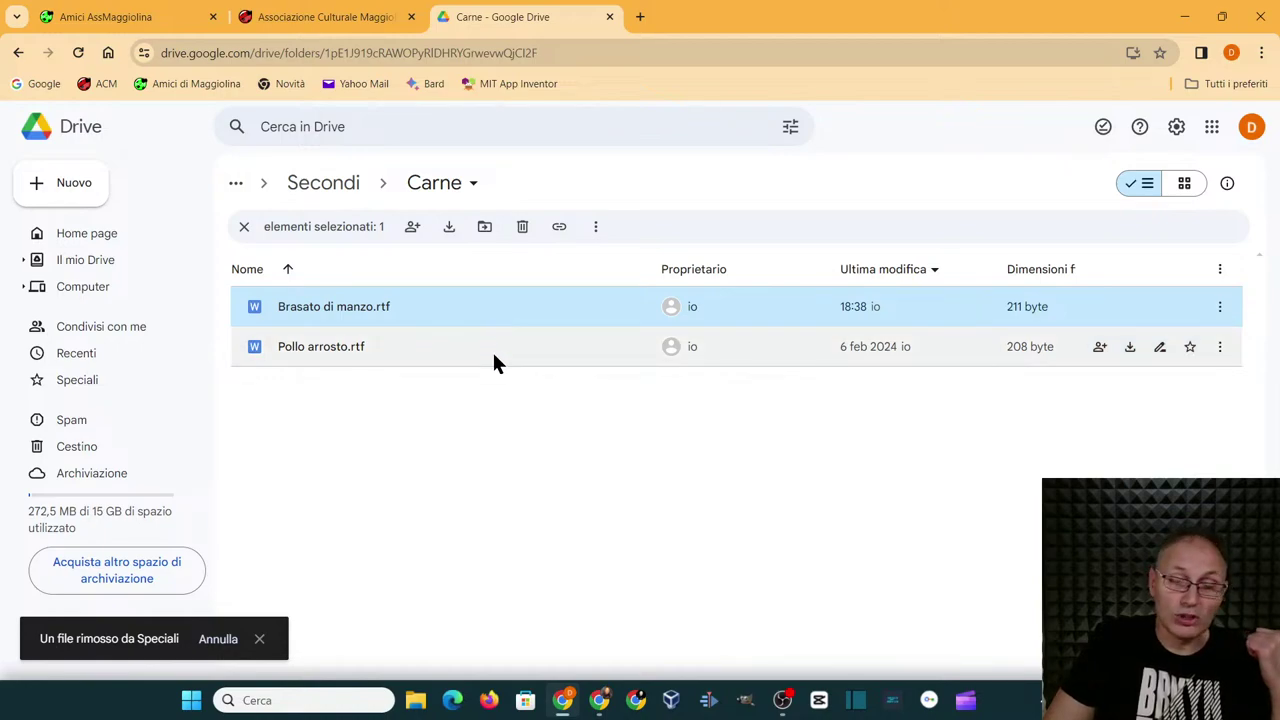
- Examine the available options for Brasato di manzo.rtf in the Carne folder, including its file information entries
click(1224, 308)
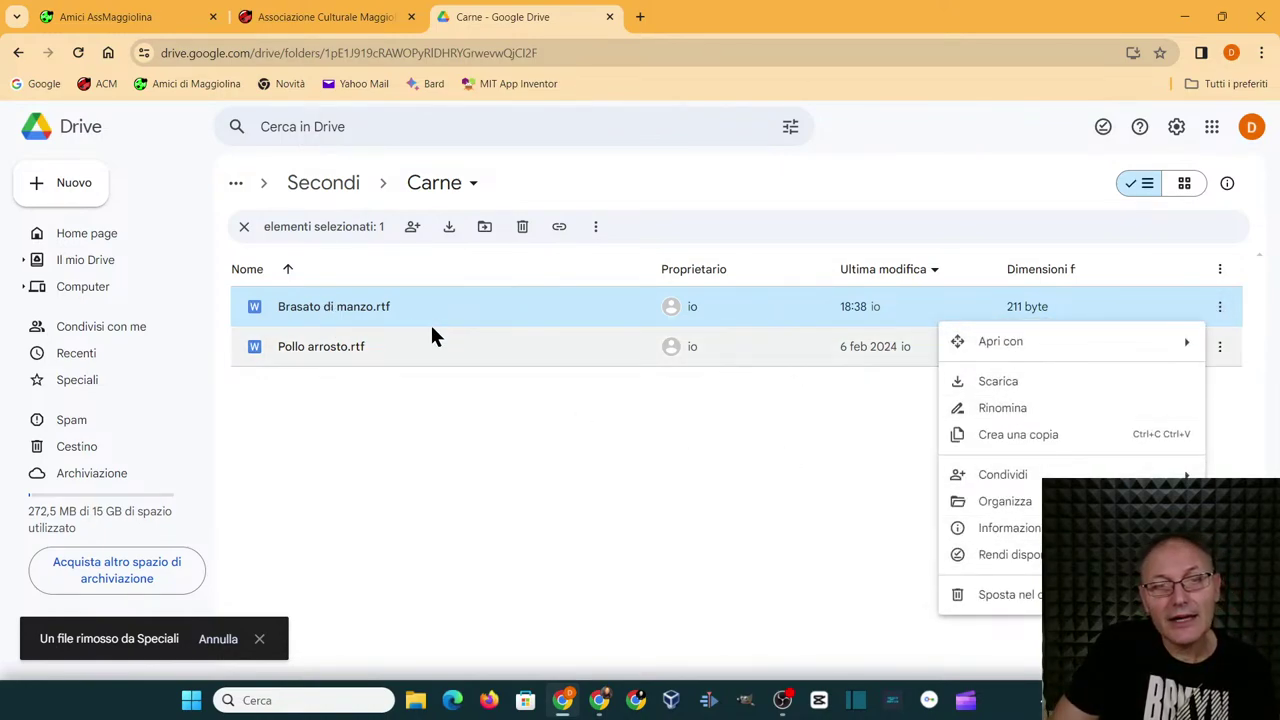
click(458, 312)
right_click(458, 312)
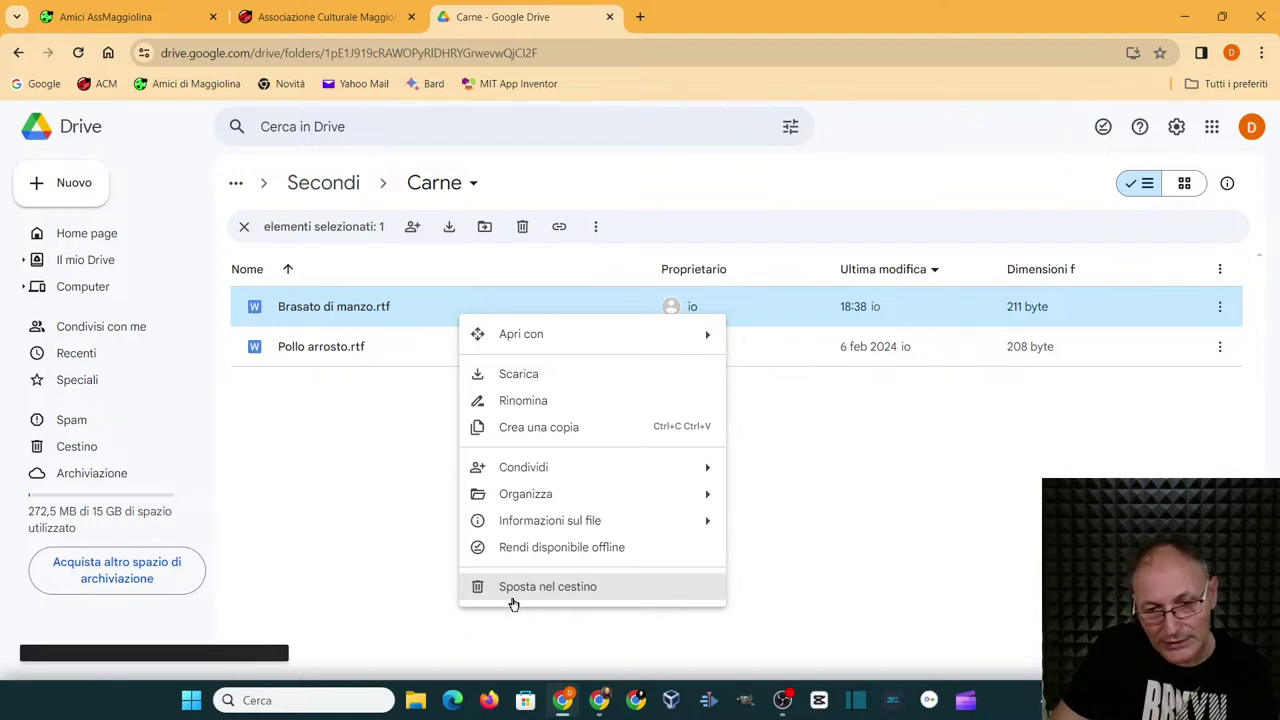
click(989, 474)
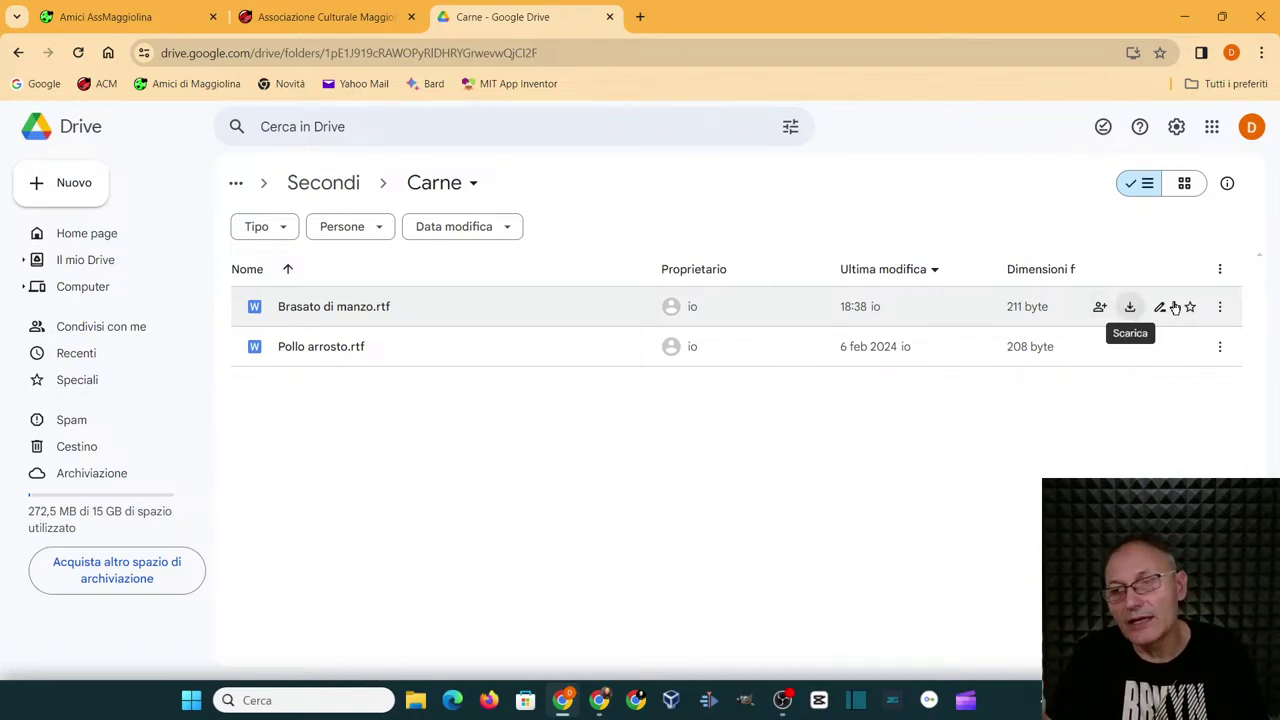
click(1220, 308)
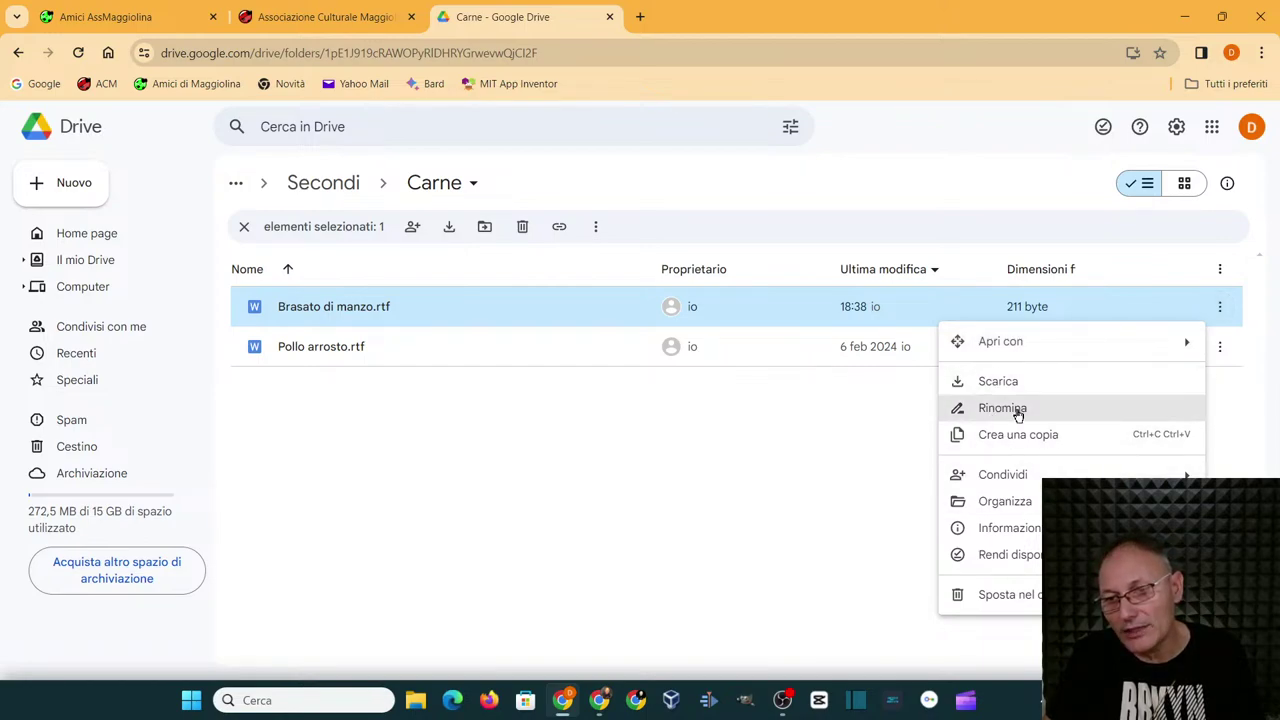
mouse_move(988, 529)
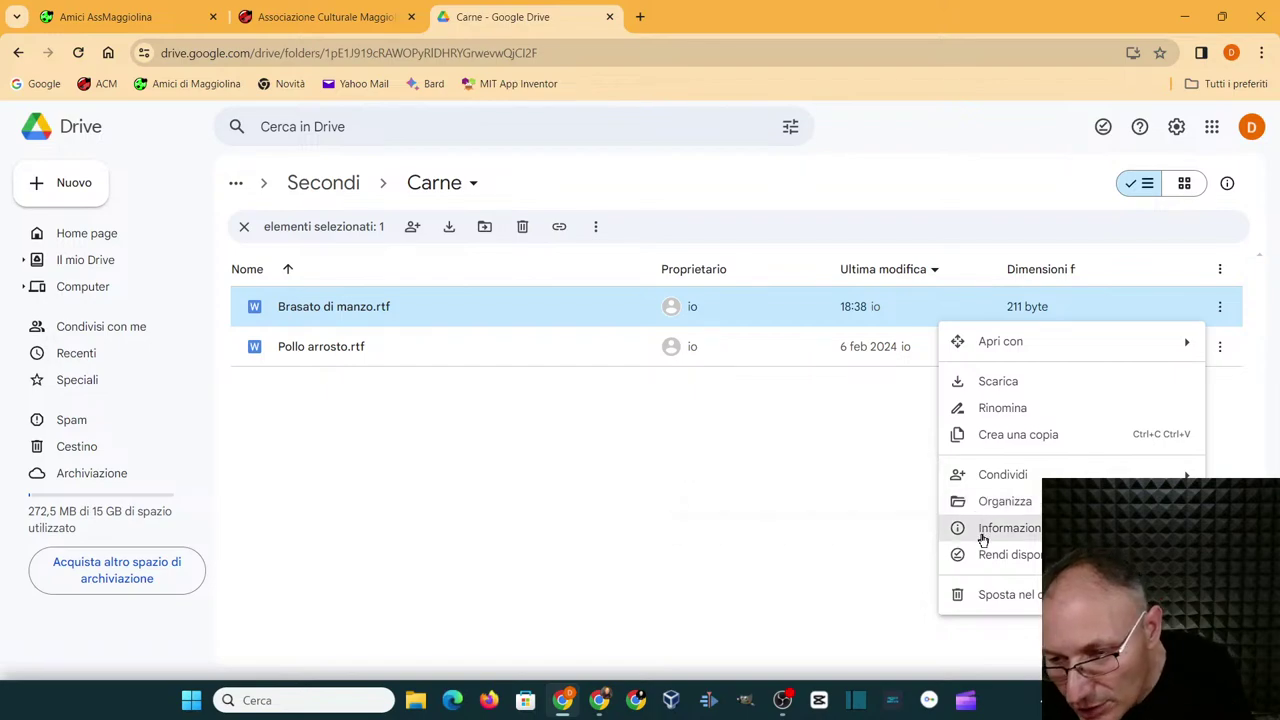
mouse_move(947, 543)
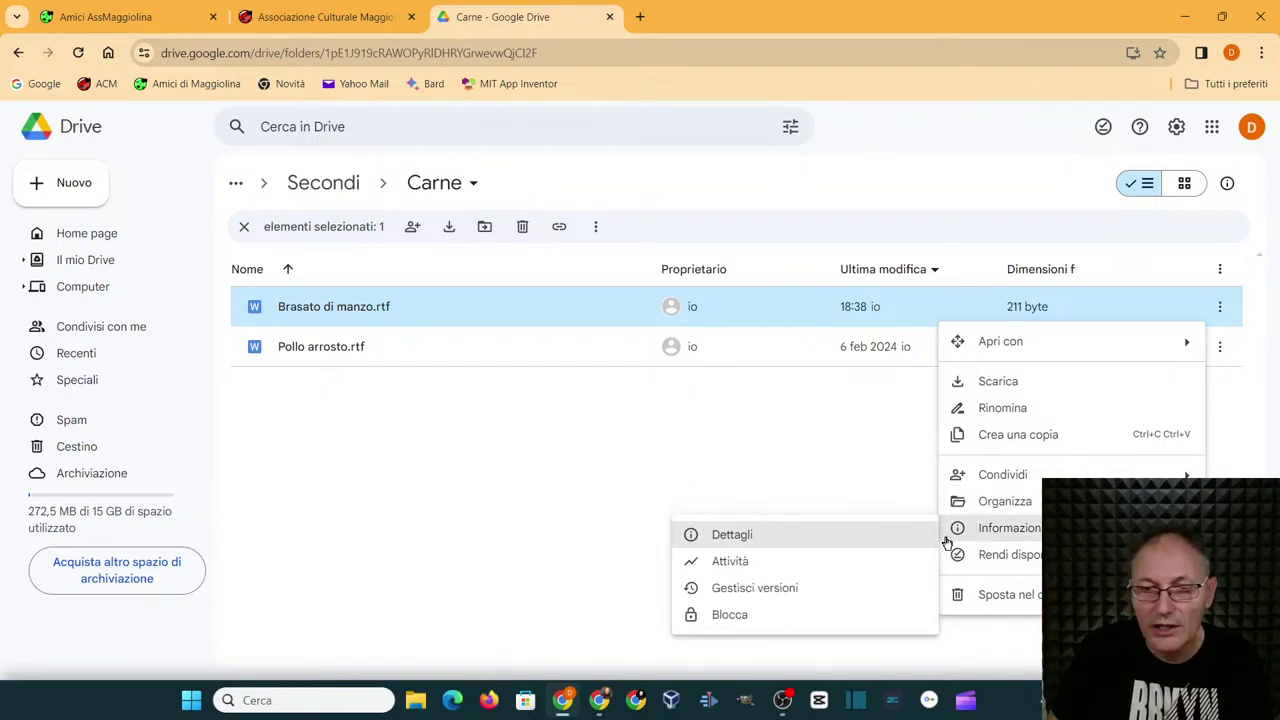
click(711, 454)
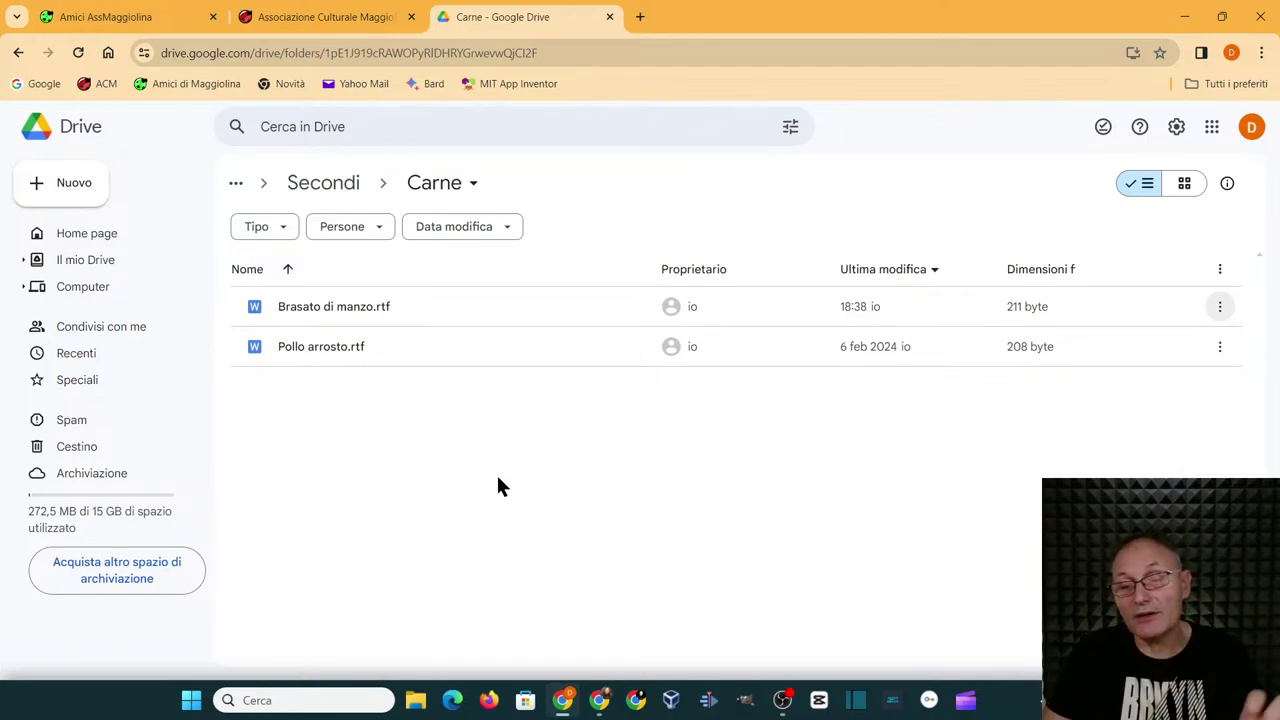
- Restore Spaghetti alla carbonara.rtf from Drive's Cestino and show its location in Il mio Drive
click(72, 456)
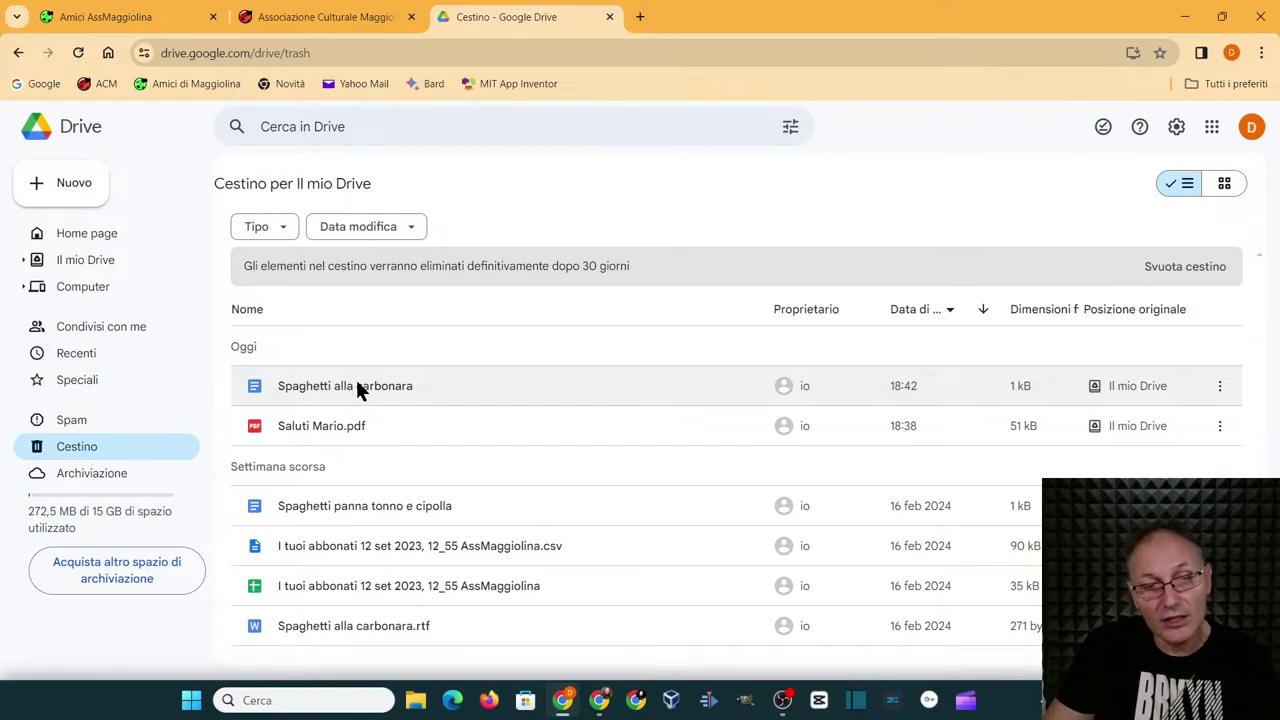
drag(355, 376, 355, 377)
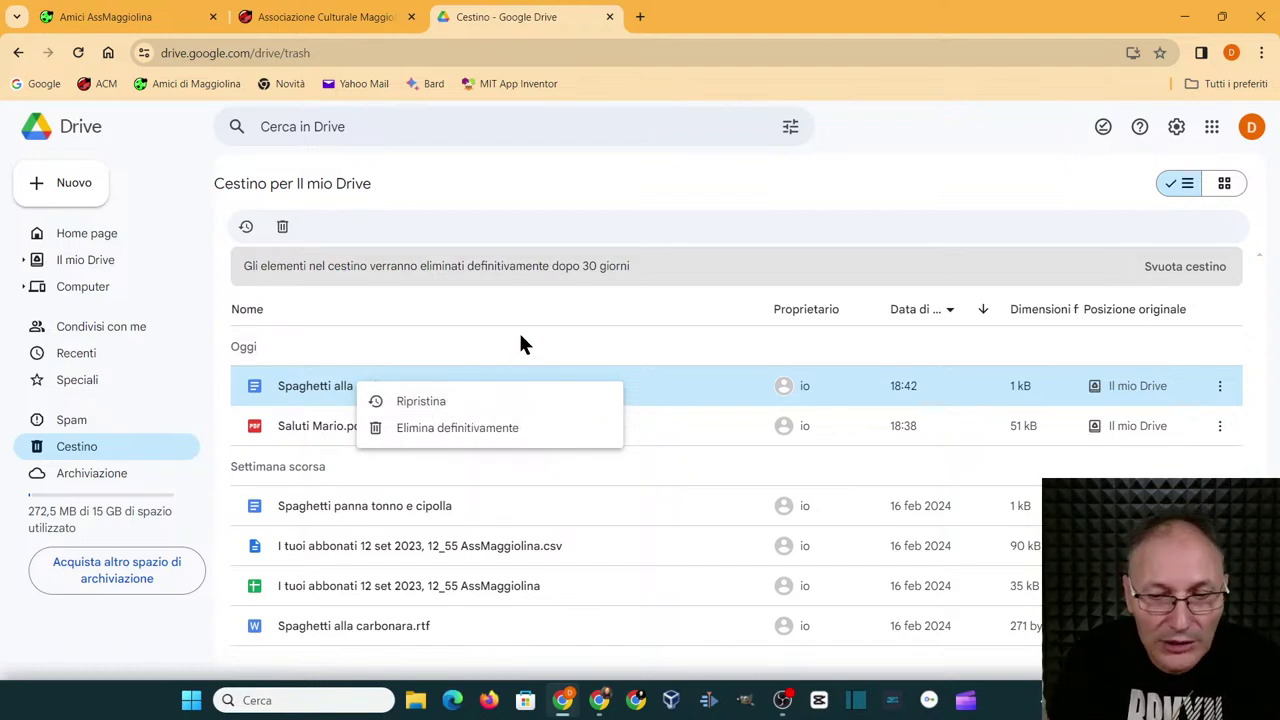
right_click(364, 628)
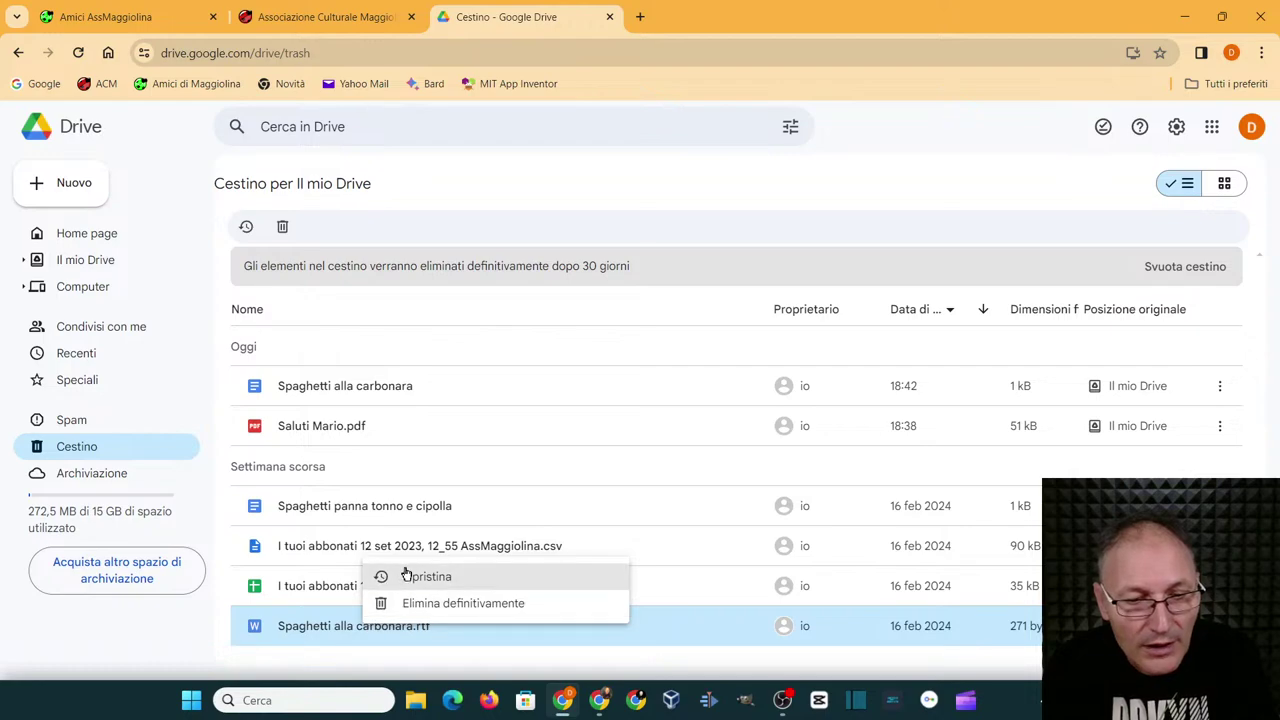
click(406, 576)
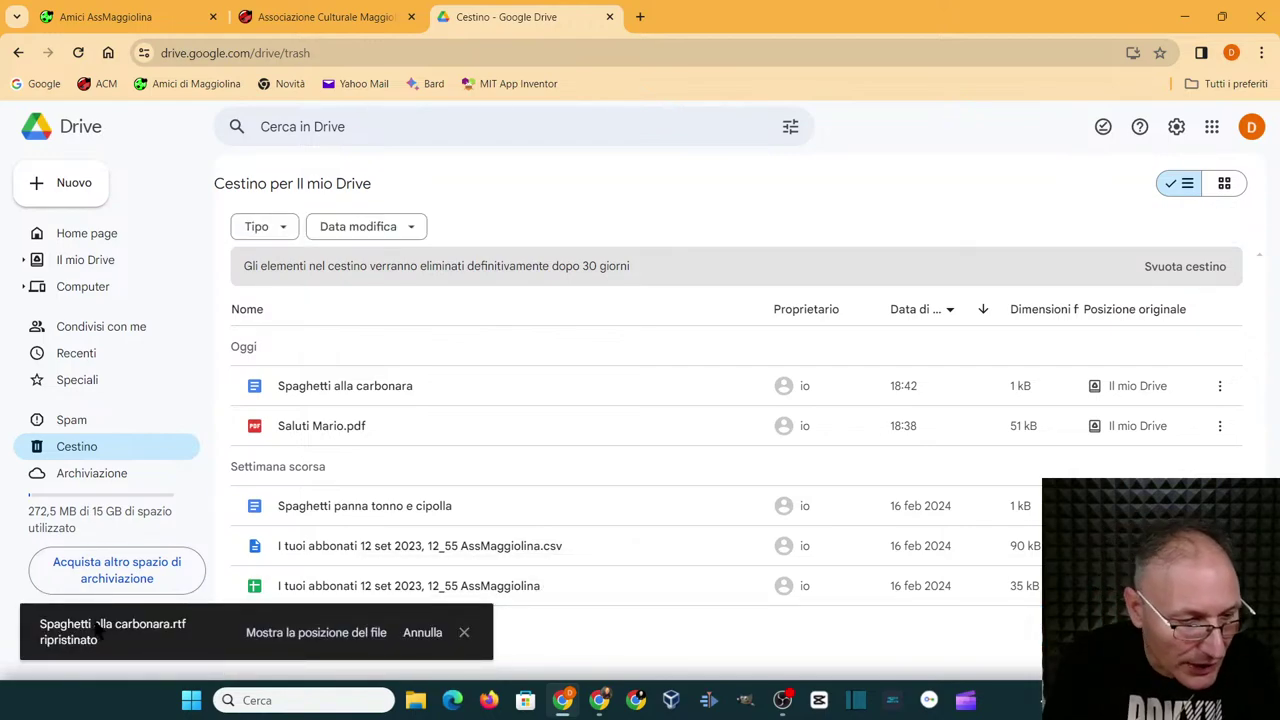
click(318, 633)
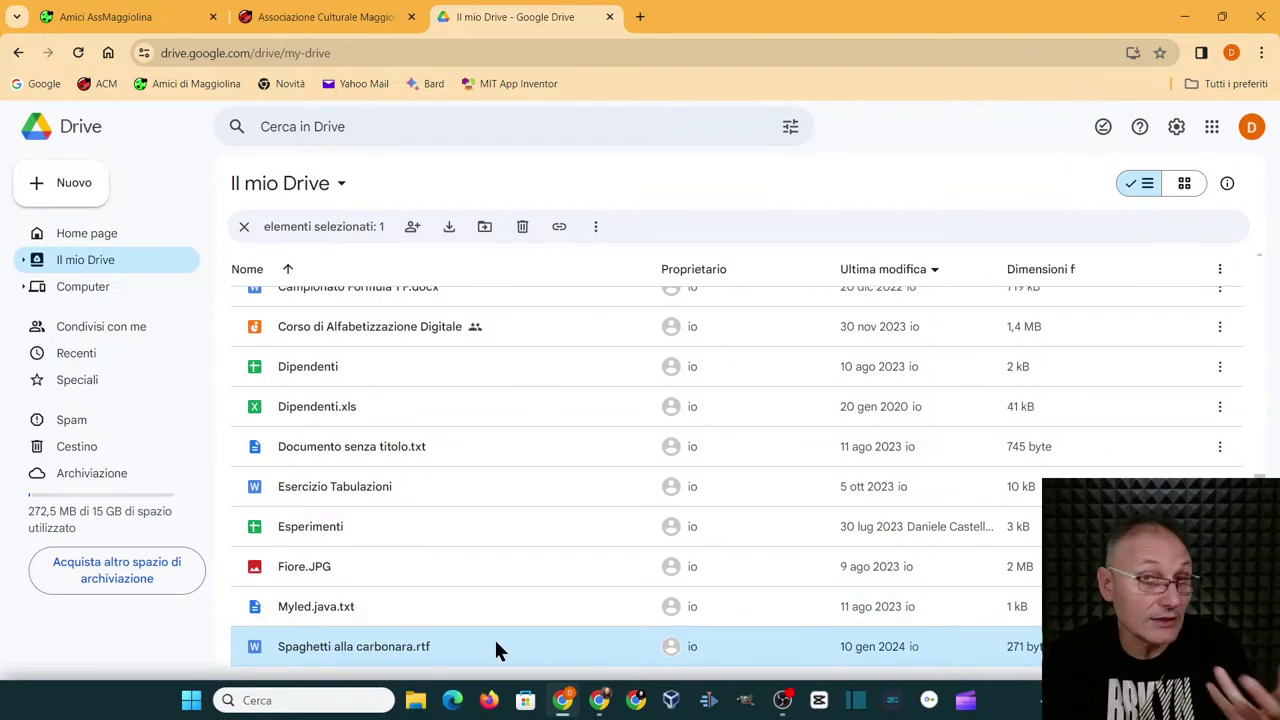
- View the contents of Spaghetti alla carbonara.rtf, close the document, and move the file to Cestino
double_click(371, 650)
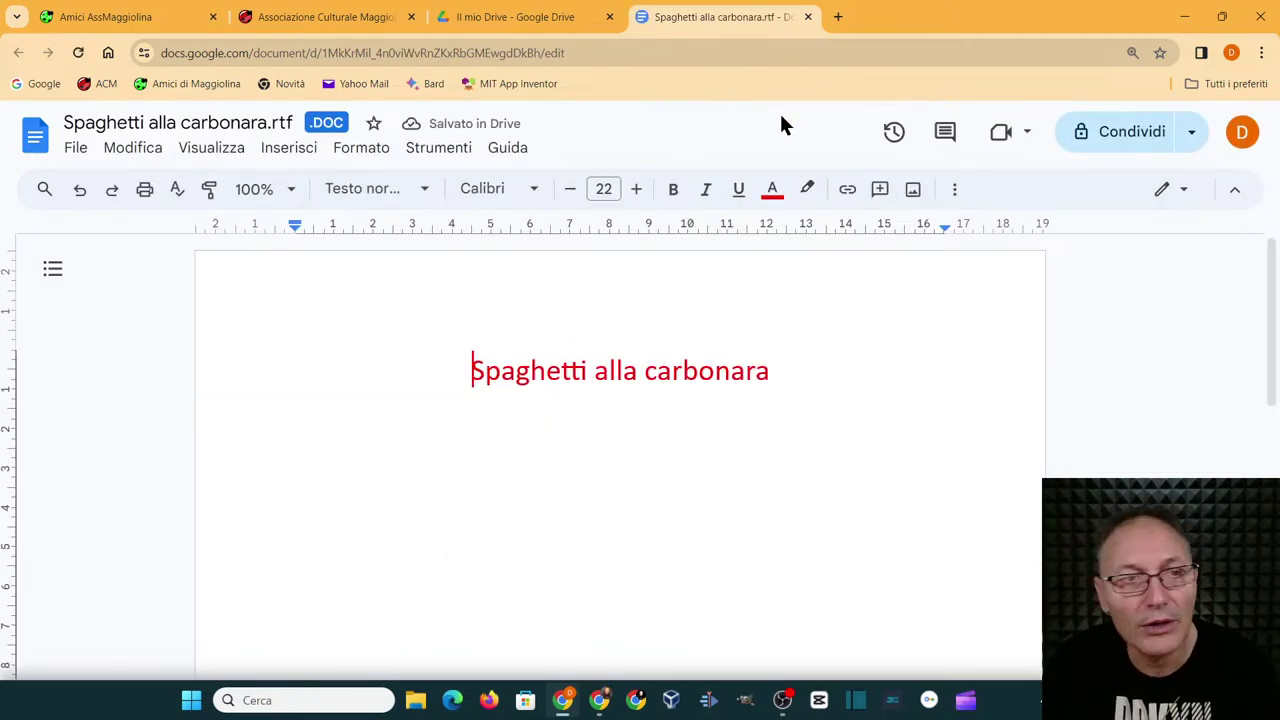
click(809, 17)
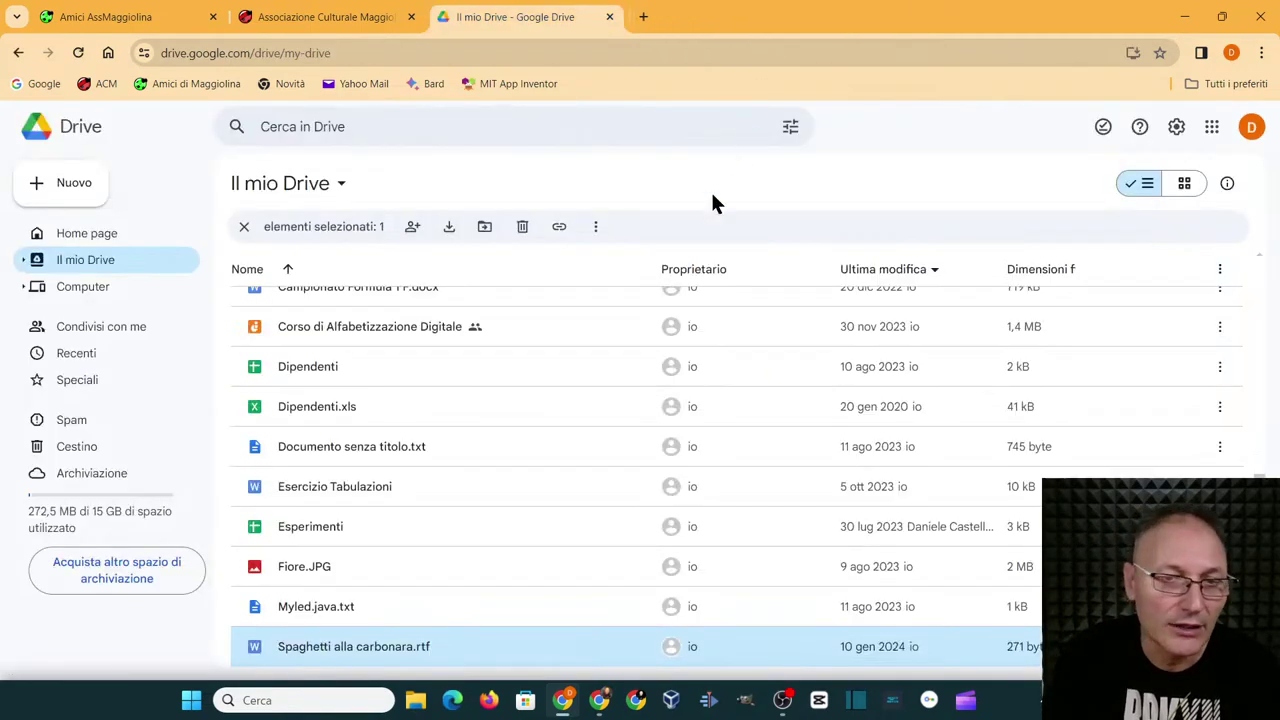
right_click(309, 642)
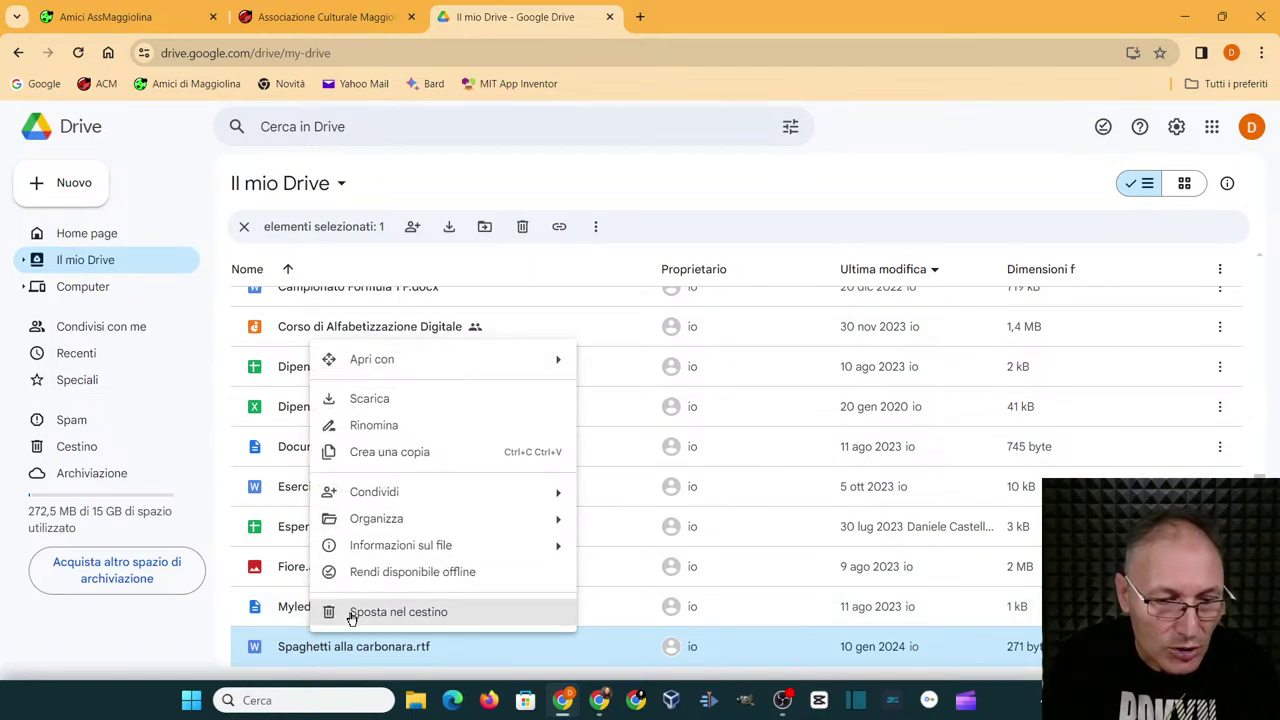
click(398, 612)
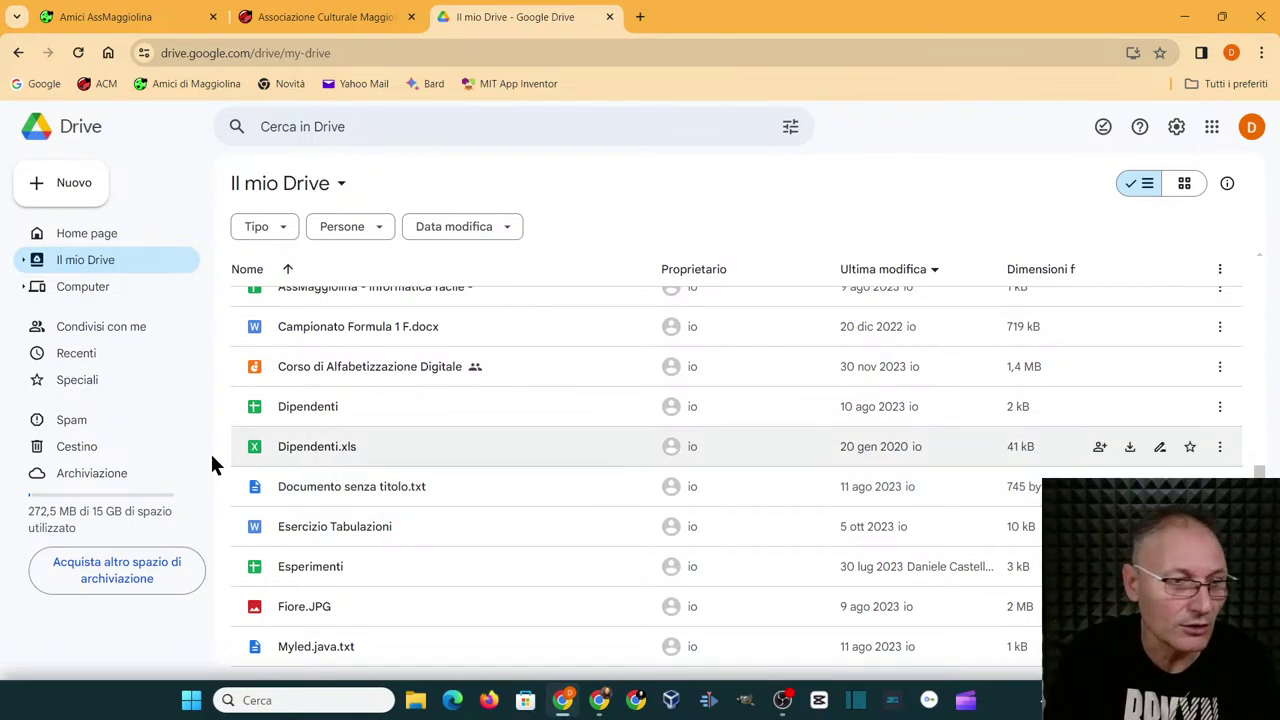
- Open Drive's Cestino, call up the confirmation for emptying it, and cancel the permanent deletion
click(70, 448)
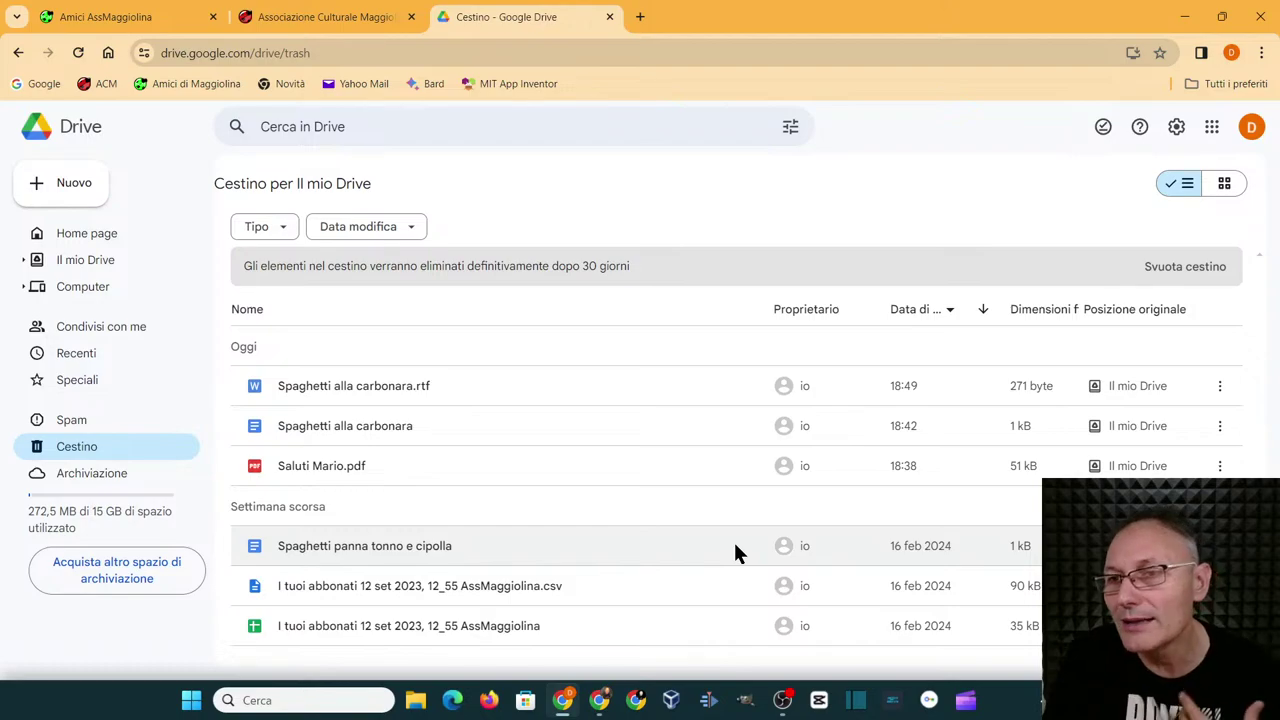
click(1180, 268)
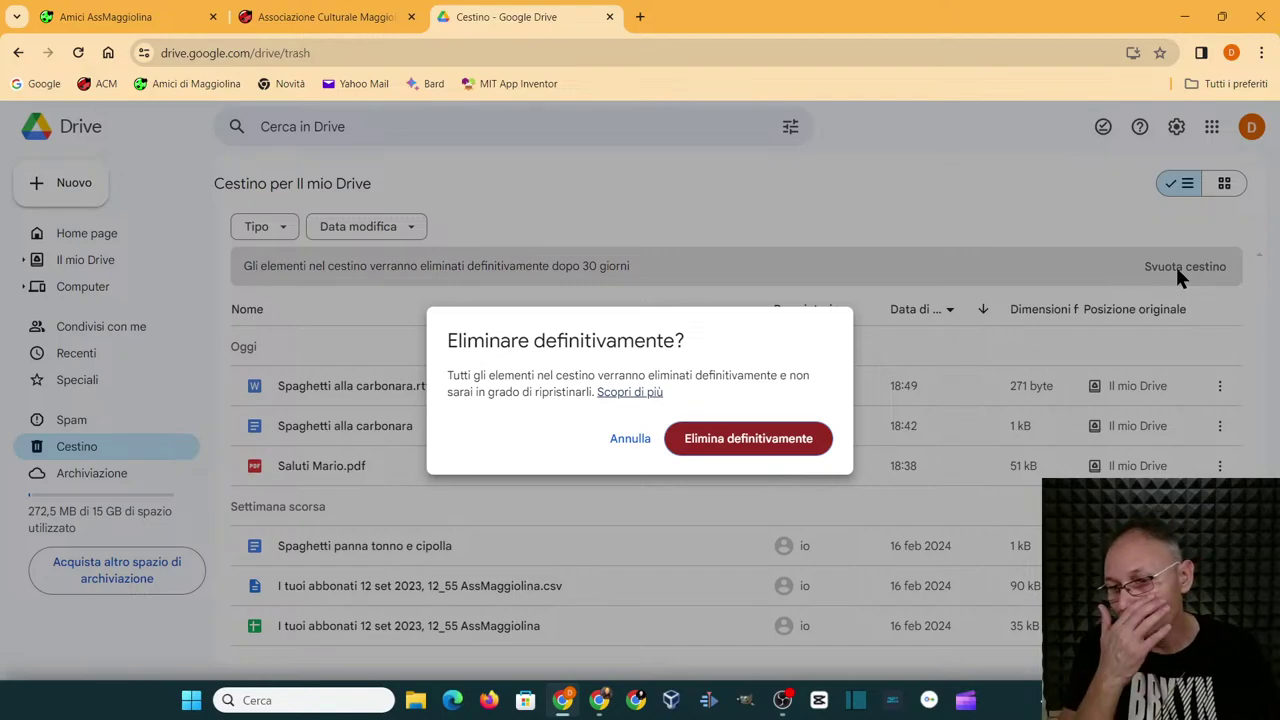
click(620, 442)
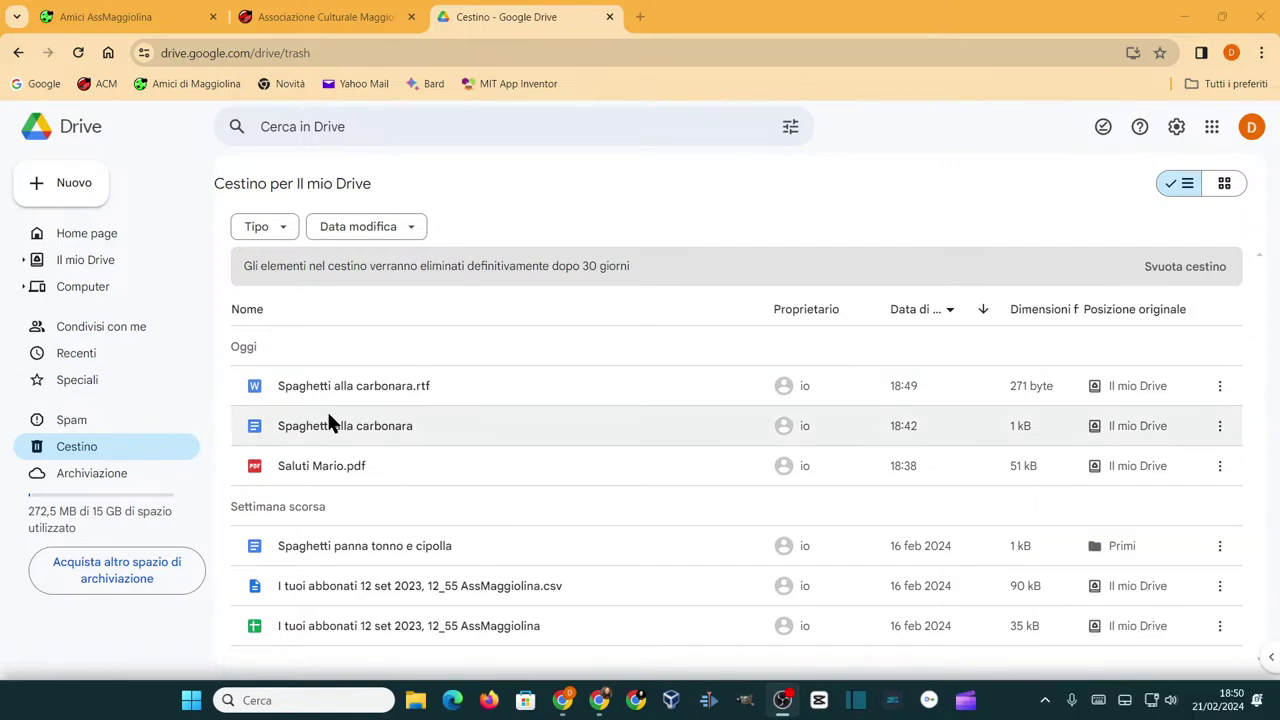
- Check the original location path of Spaghetti panna tonno e cipolla in Cestino and restore the file
click(344, 548)
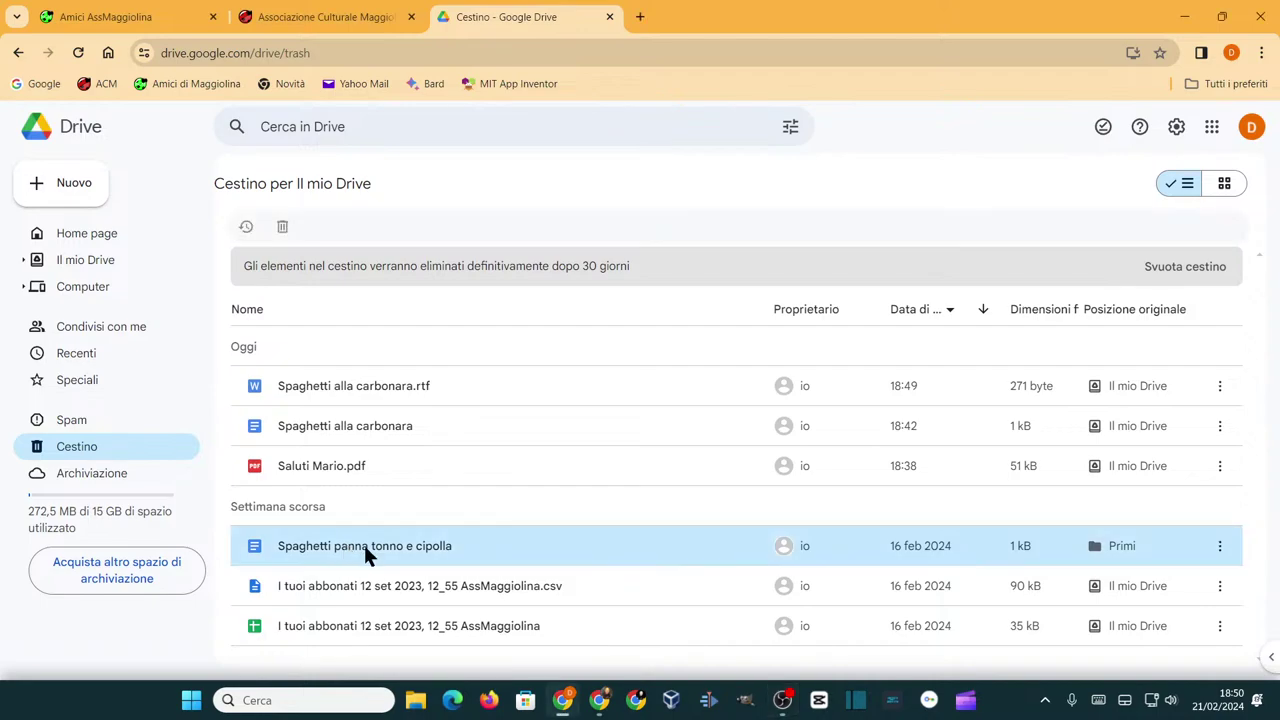
right_click(547, 558)
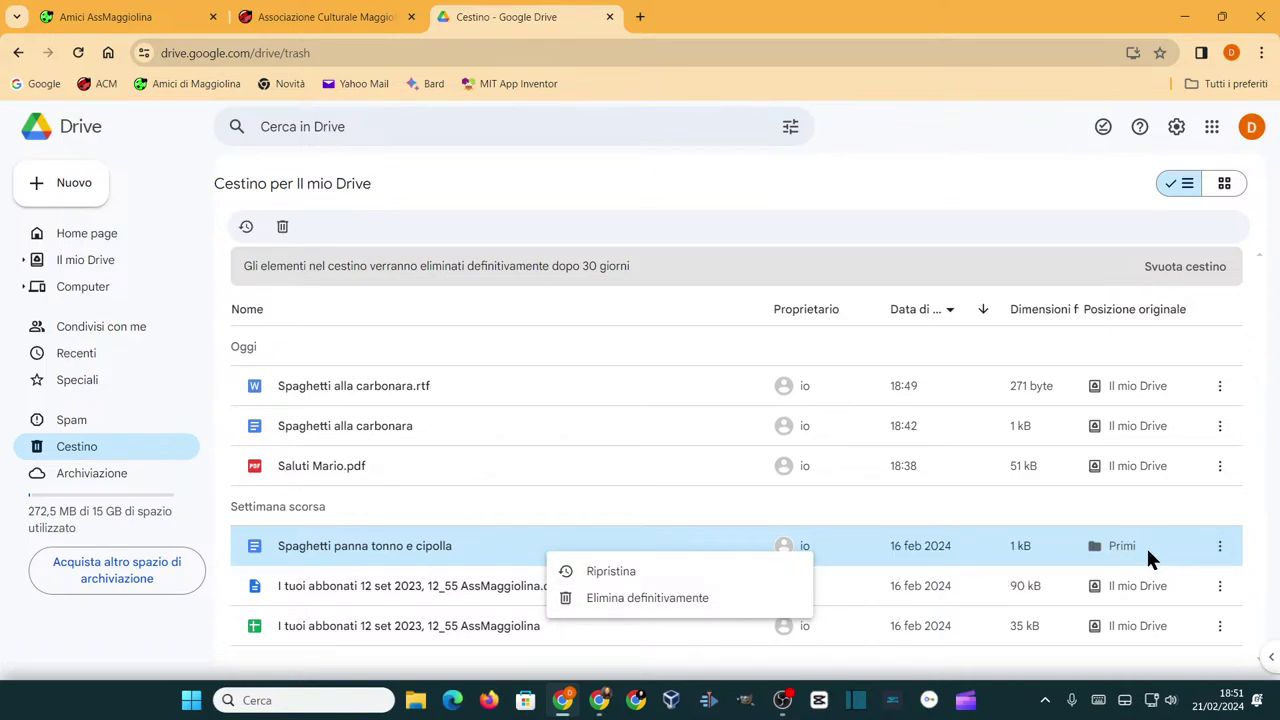
mouse_move(1100, 540)
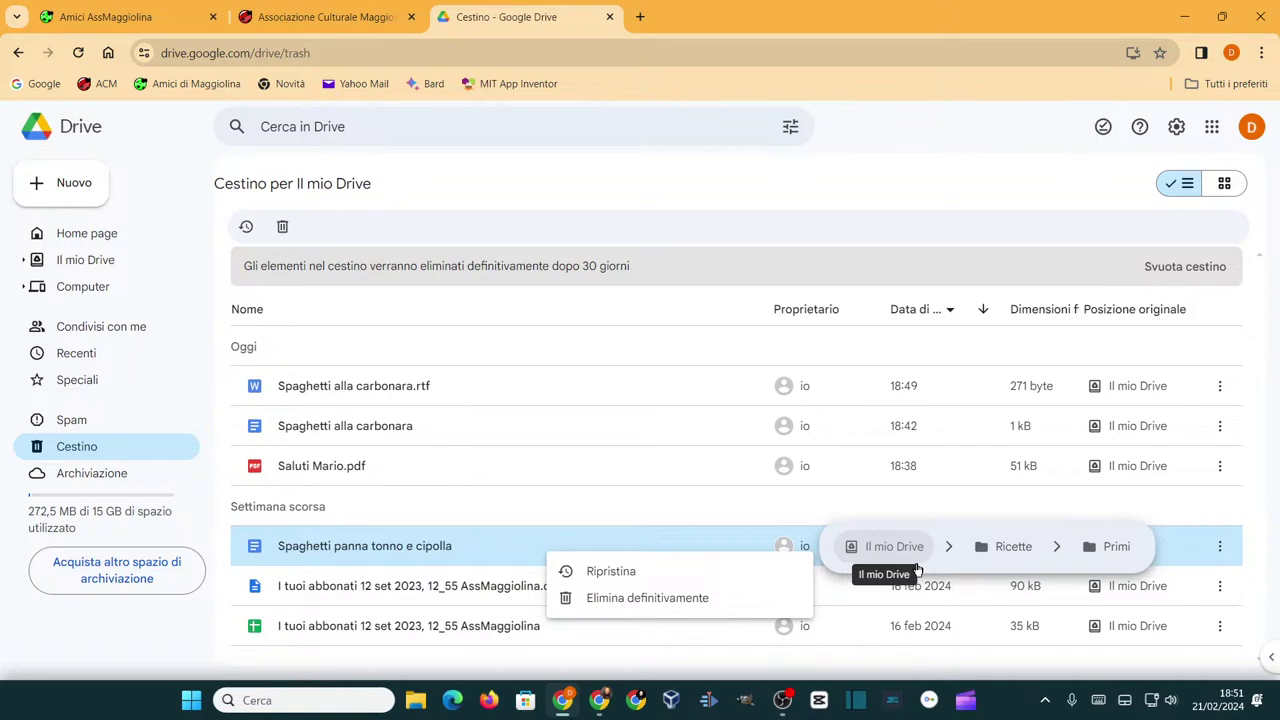
right_click(322, 562)
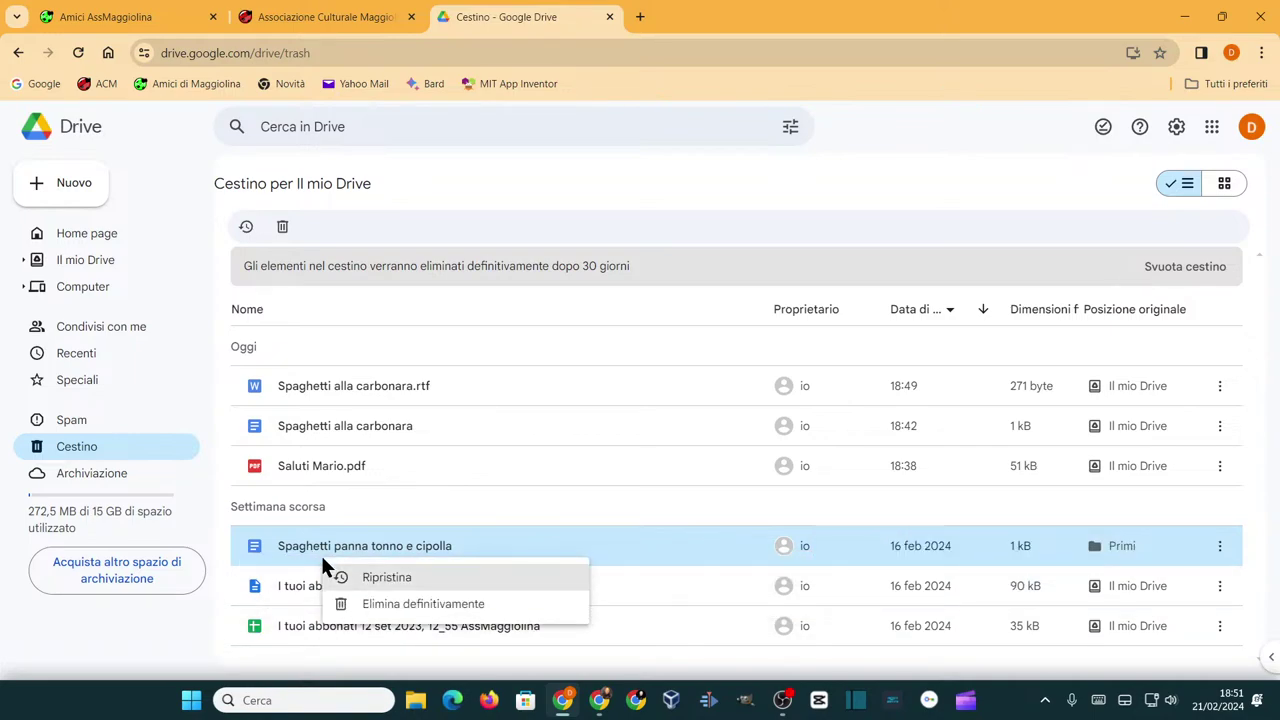
click(364, 579)
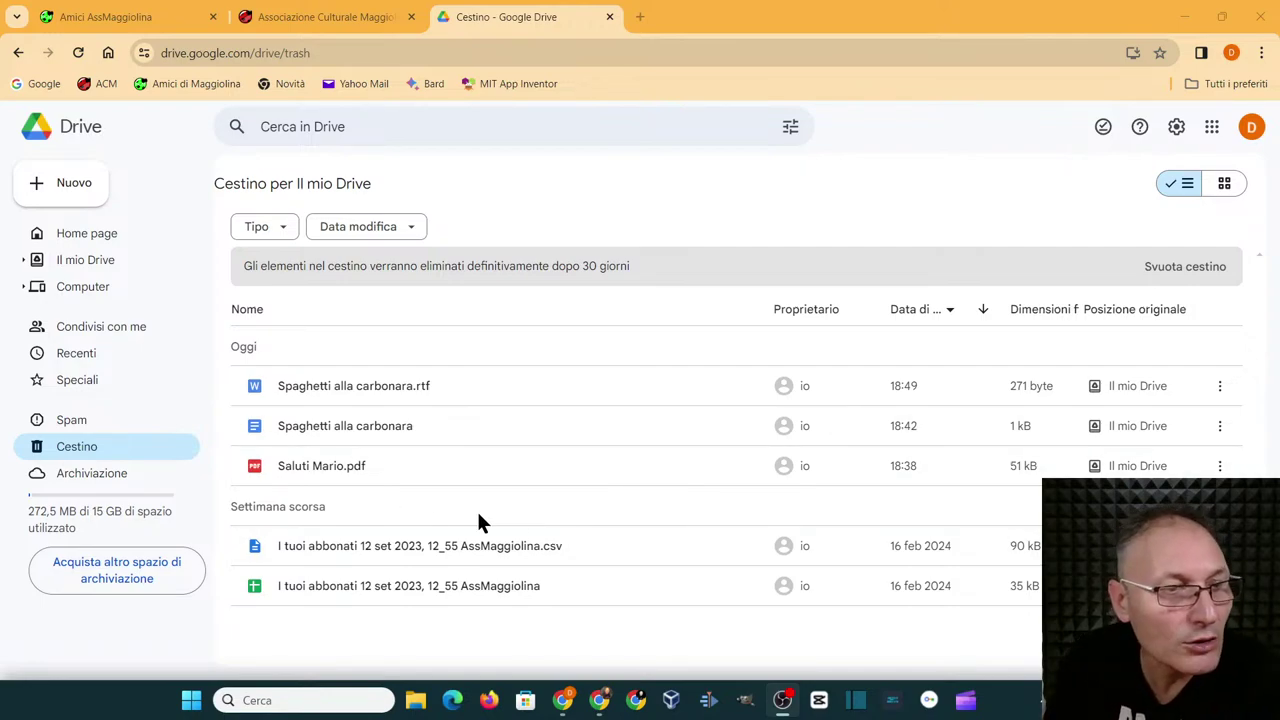
- Open the Primi folder under Ricette in Il mio Drive to check for the restored Spaghetti panna tonno e cipolla
click(72, 261)
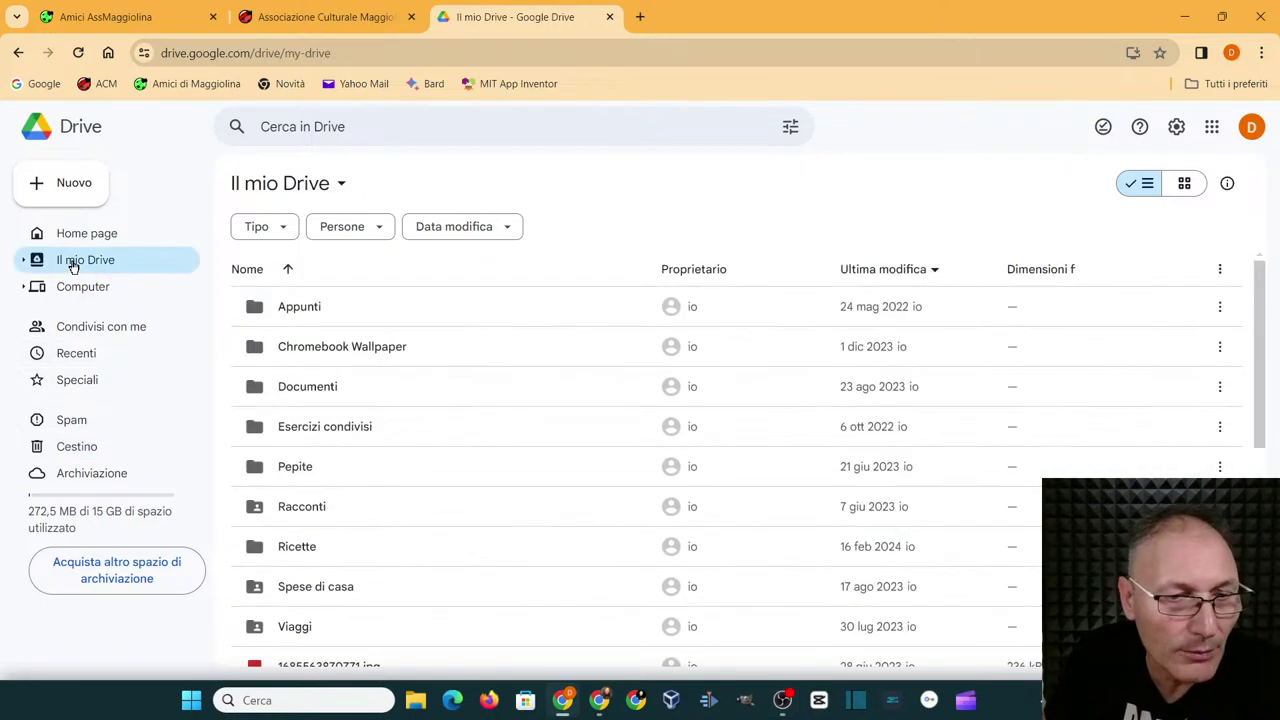
double_click(271, 544)
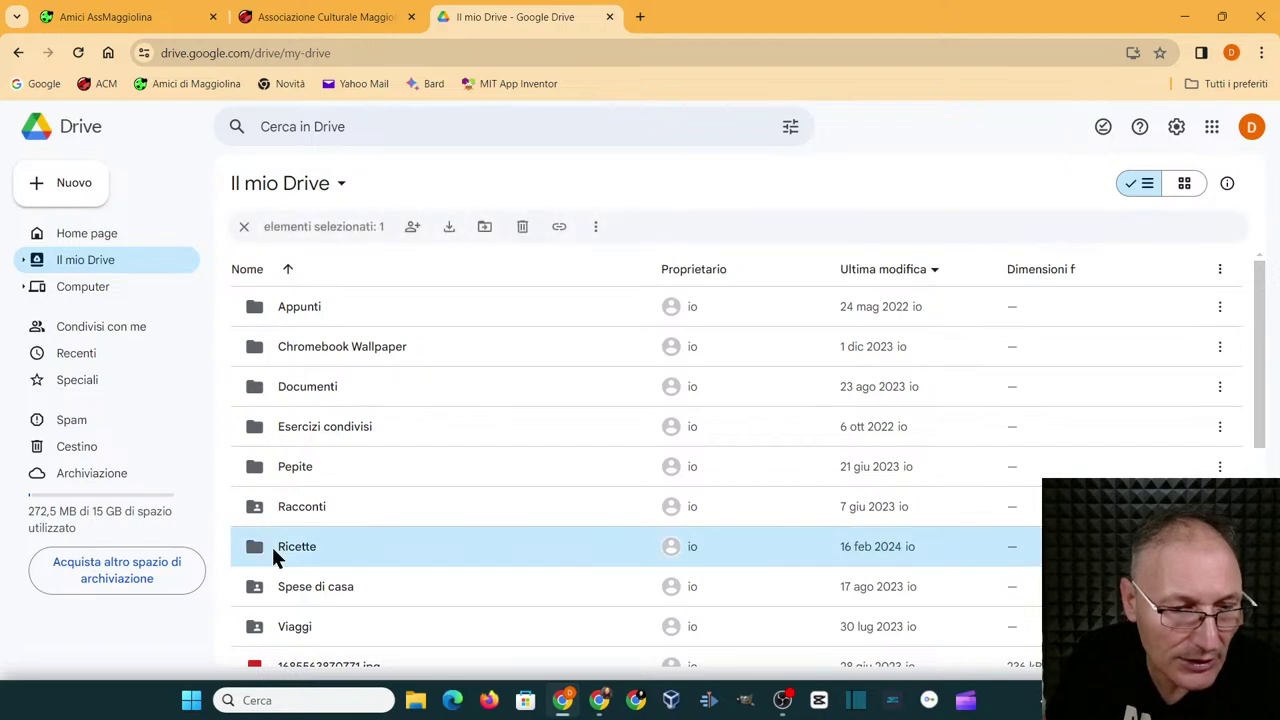
double_click(262, 348)
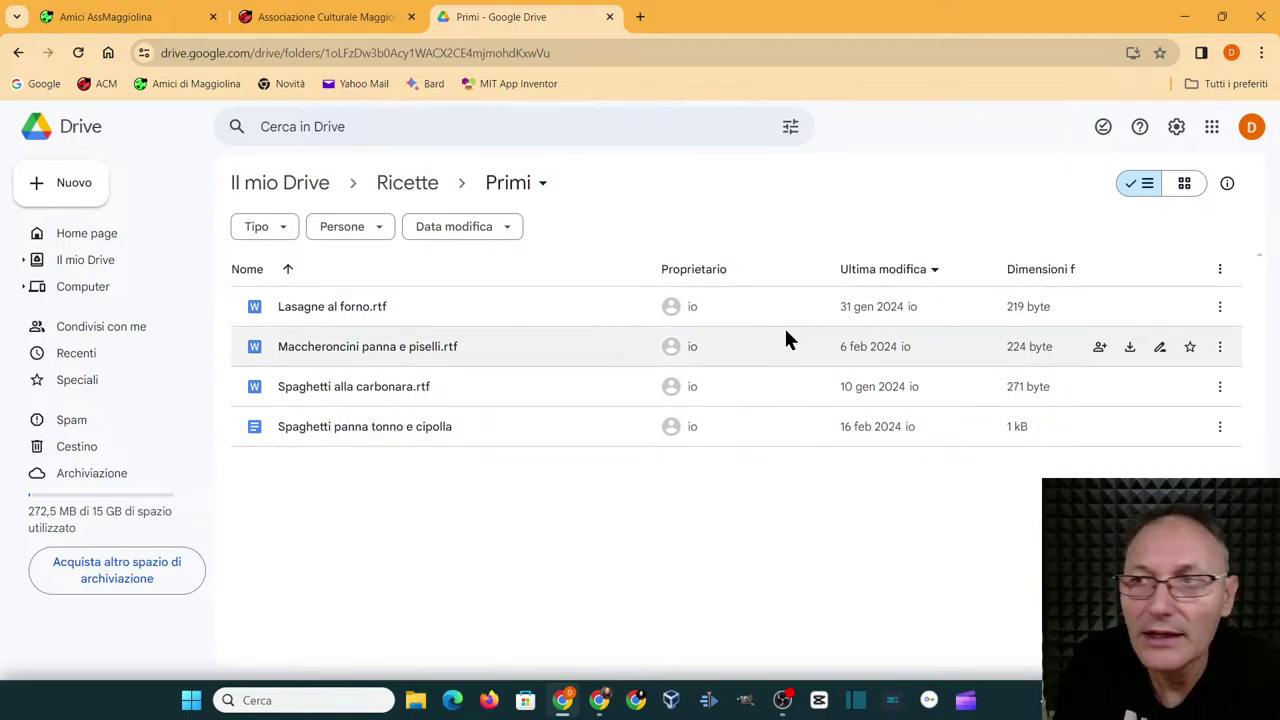
- Switch to the Windows desktop's Cestino and examine the options available for the deleted Modulo-di-iscrizione file
click(1188, 22)
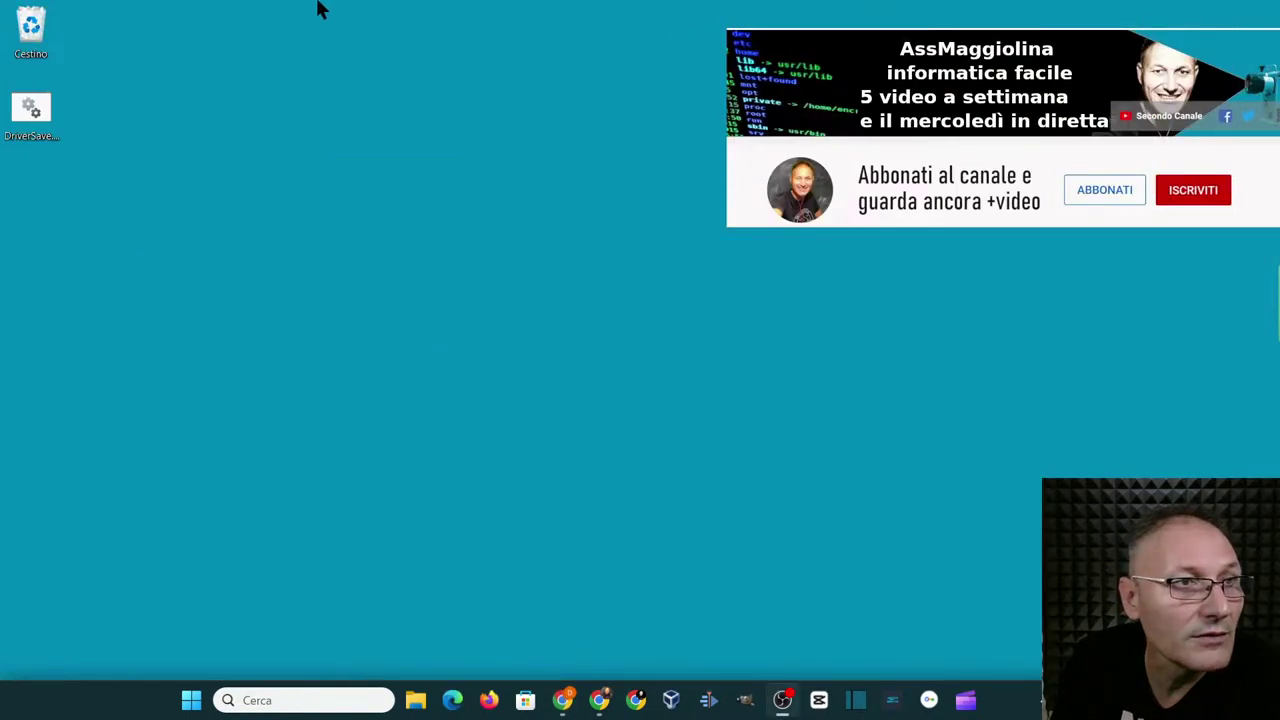
double_click(30, 32)
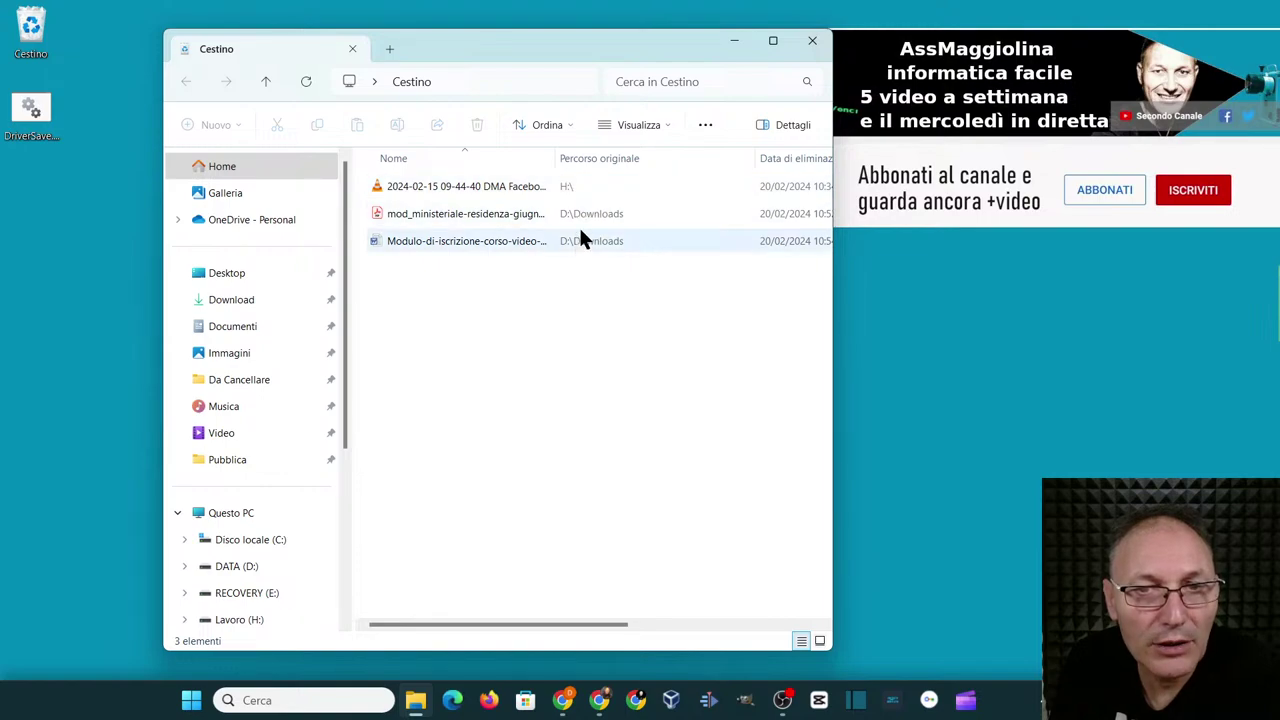
click(460, 152)
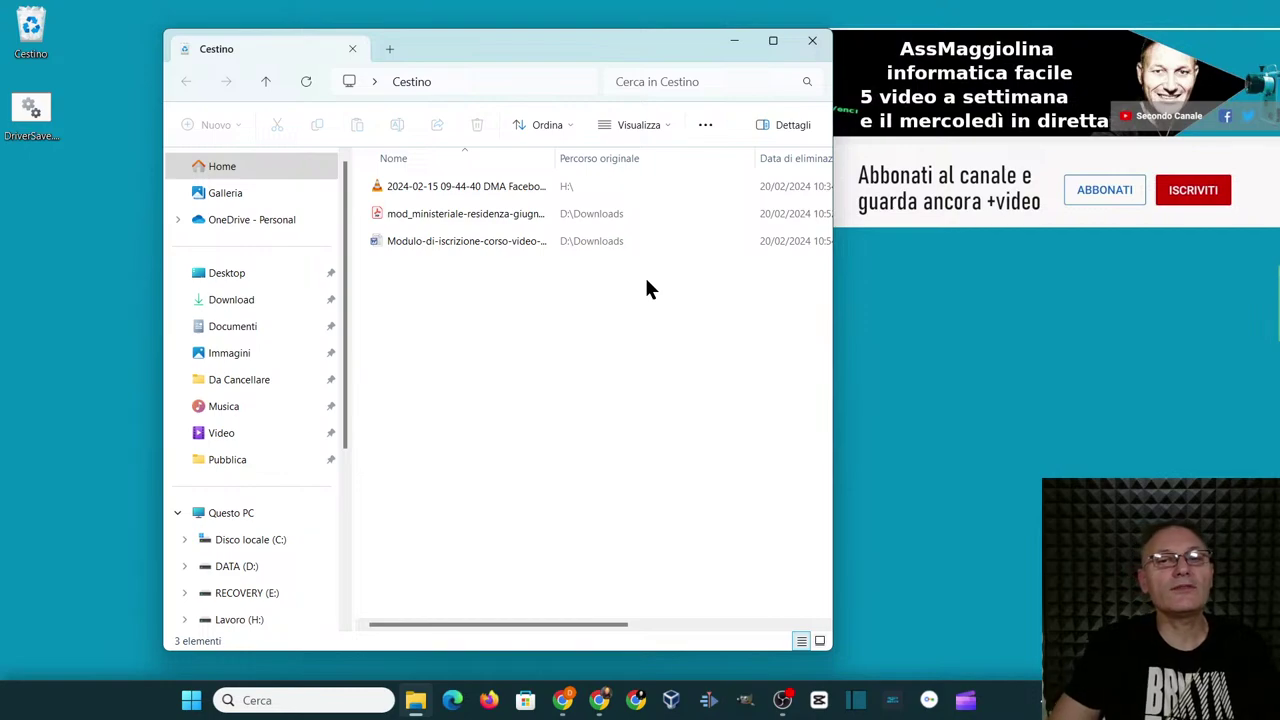
right_click(420, 240)
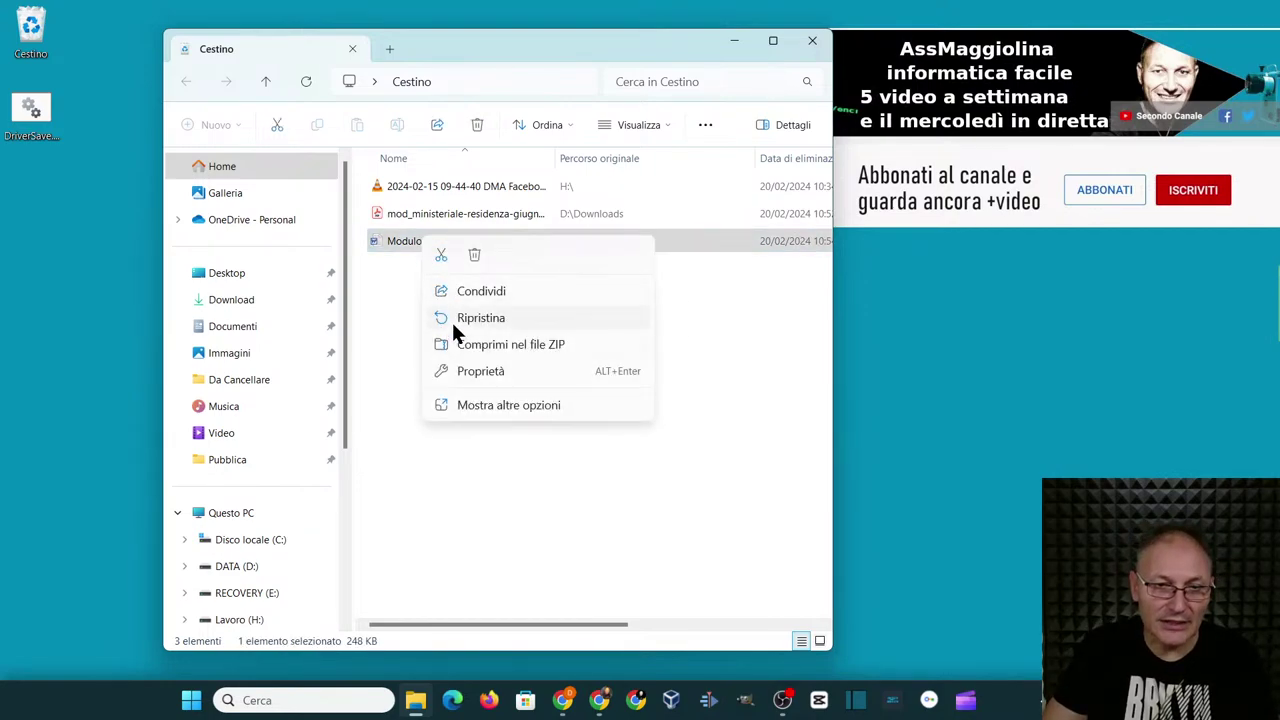
click(381, 335)
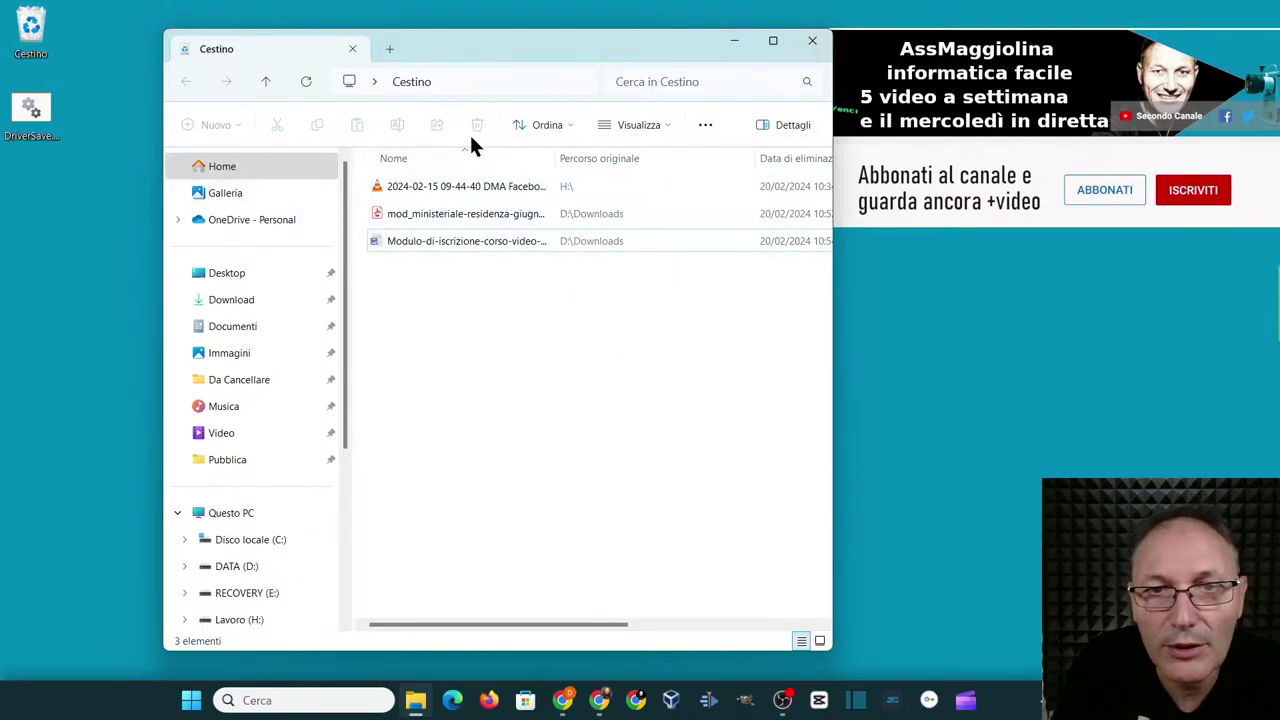
- Empty the Windows Cestino, permanently deleting all its items
click(705, 127)
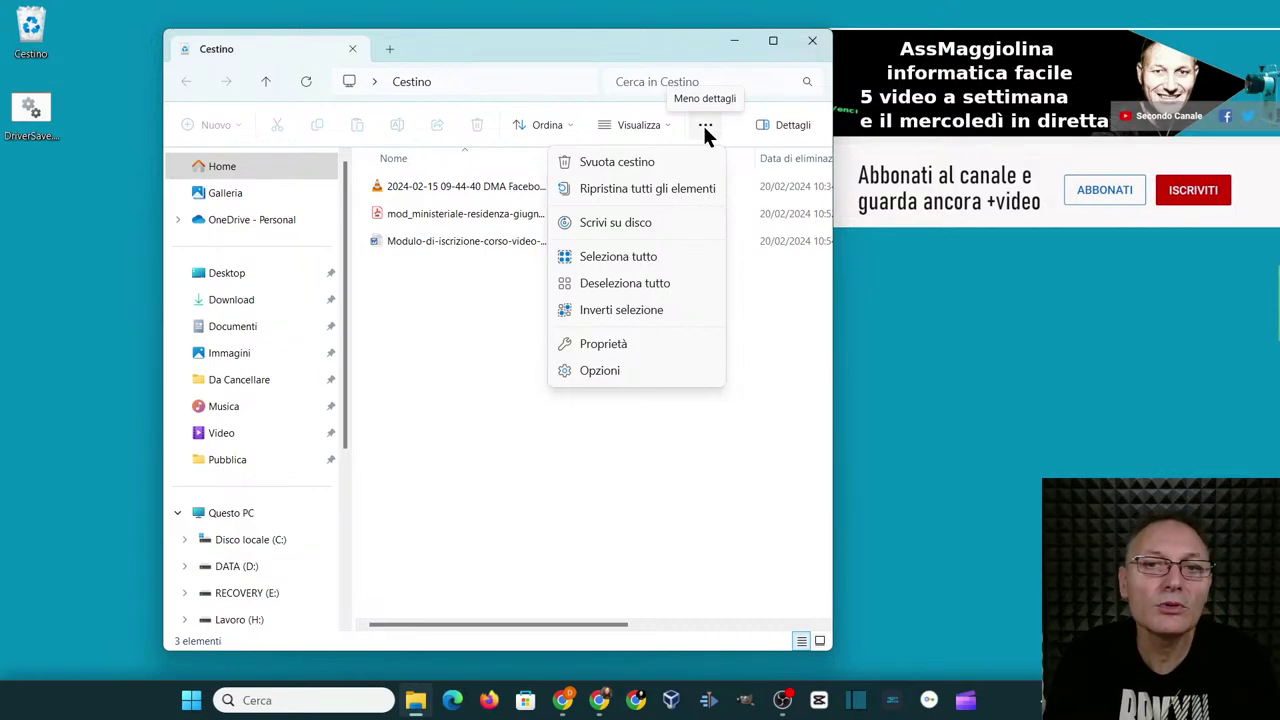
click(614, 162)
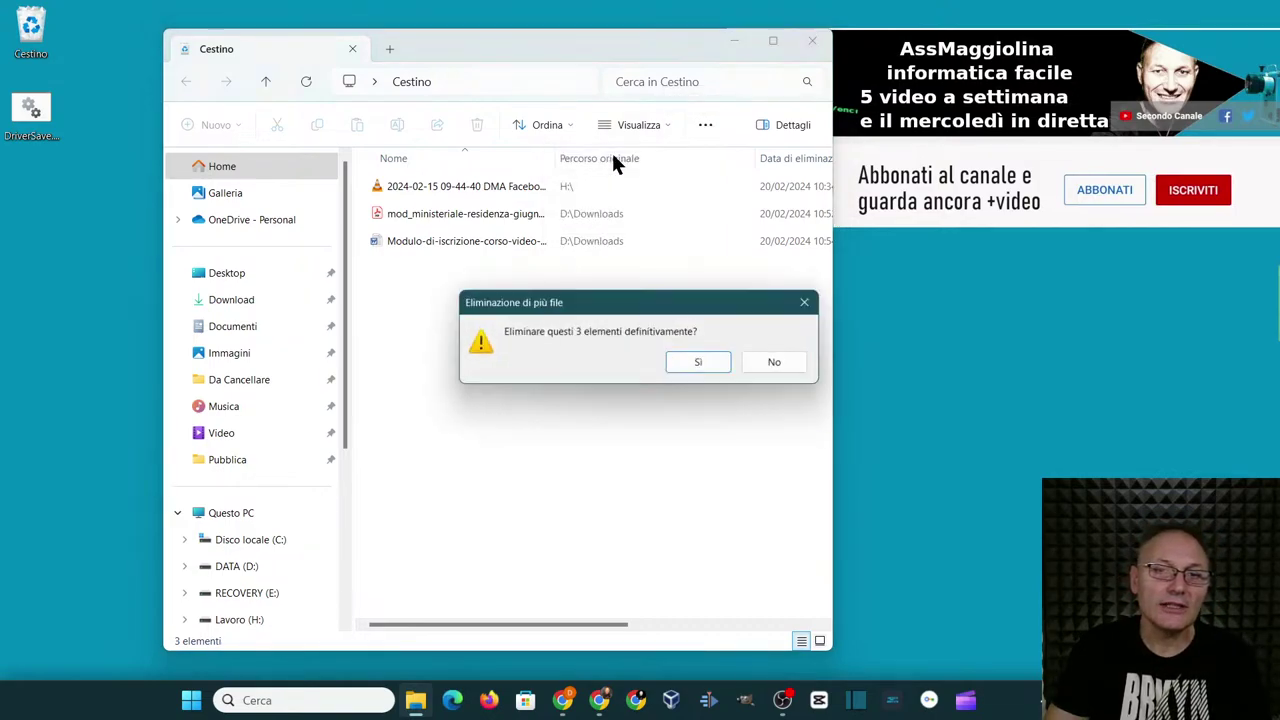
click(698, 360)
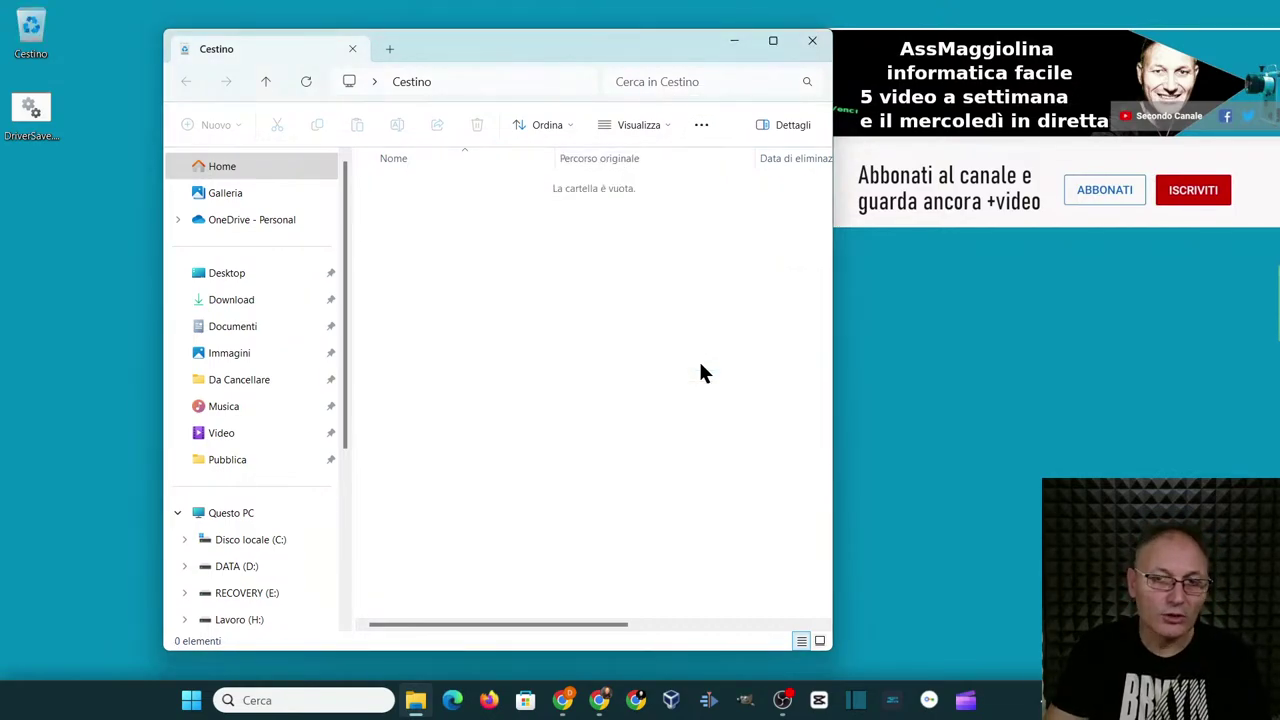
- Switch from the Windows Cestino to Google Drive and empty its Cestino, permanently deleting all the items
click(812, 42)
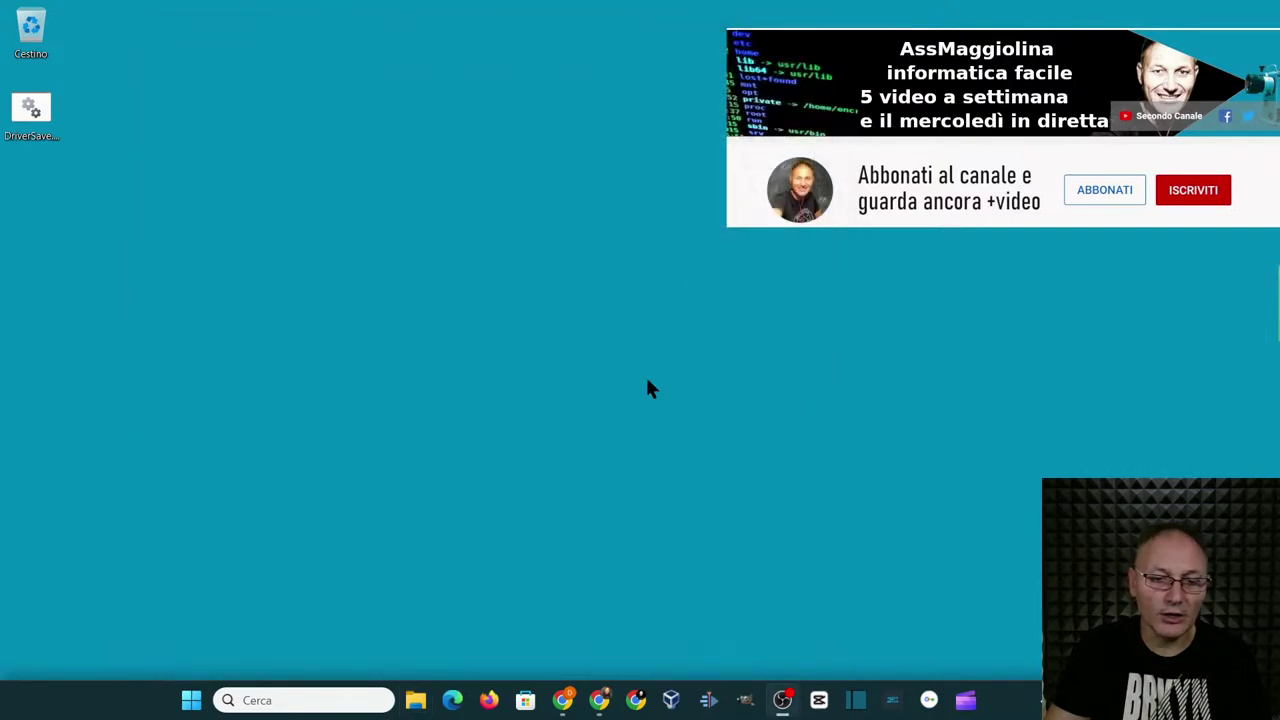
click(567, 704)
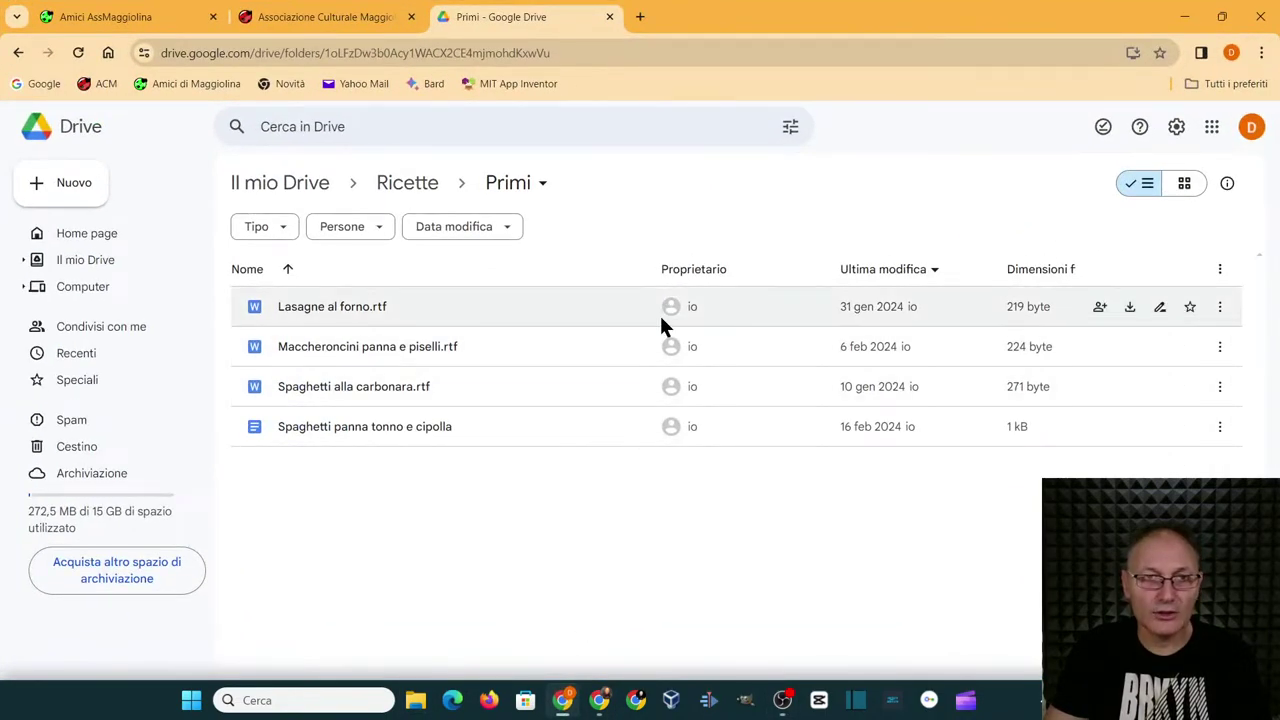
click(566, 700)
click(566, 702)
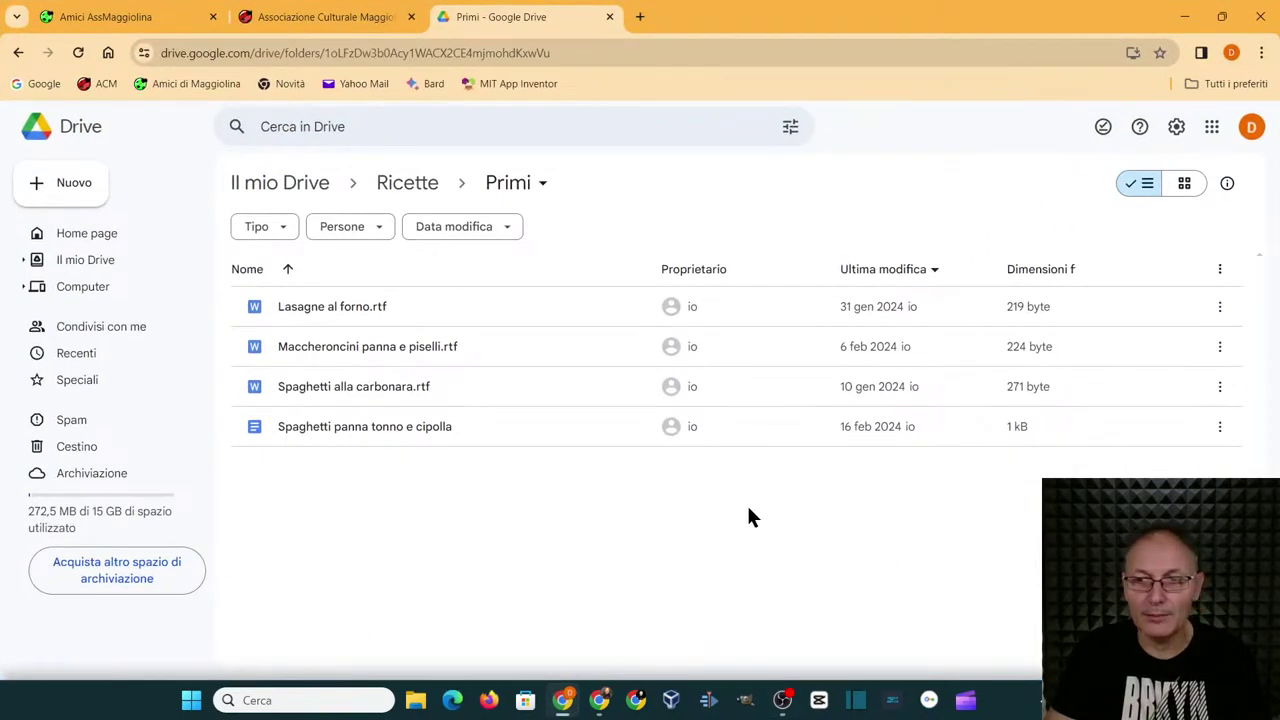
click(53, 452)
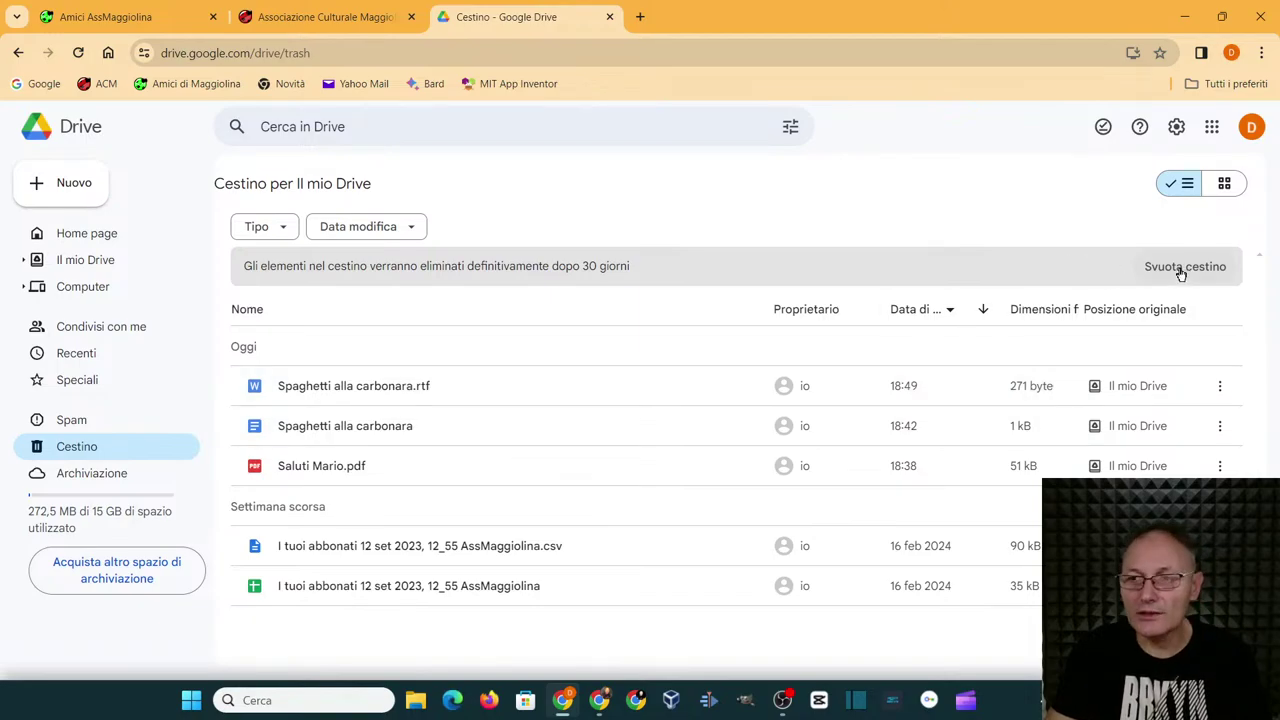
click(1180, 269)
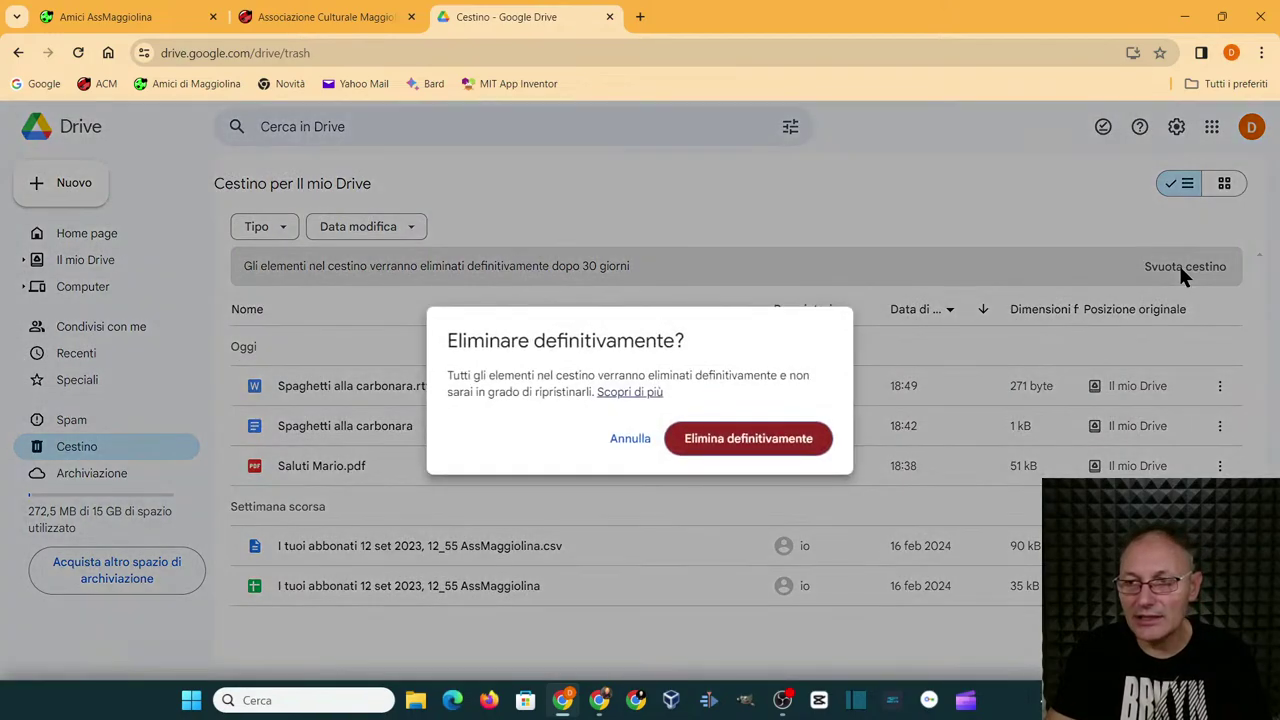
click(726, 440)
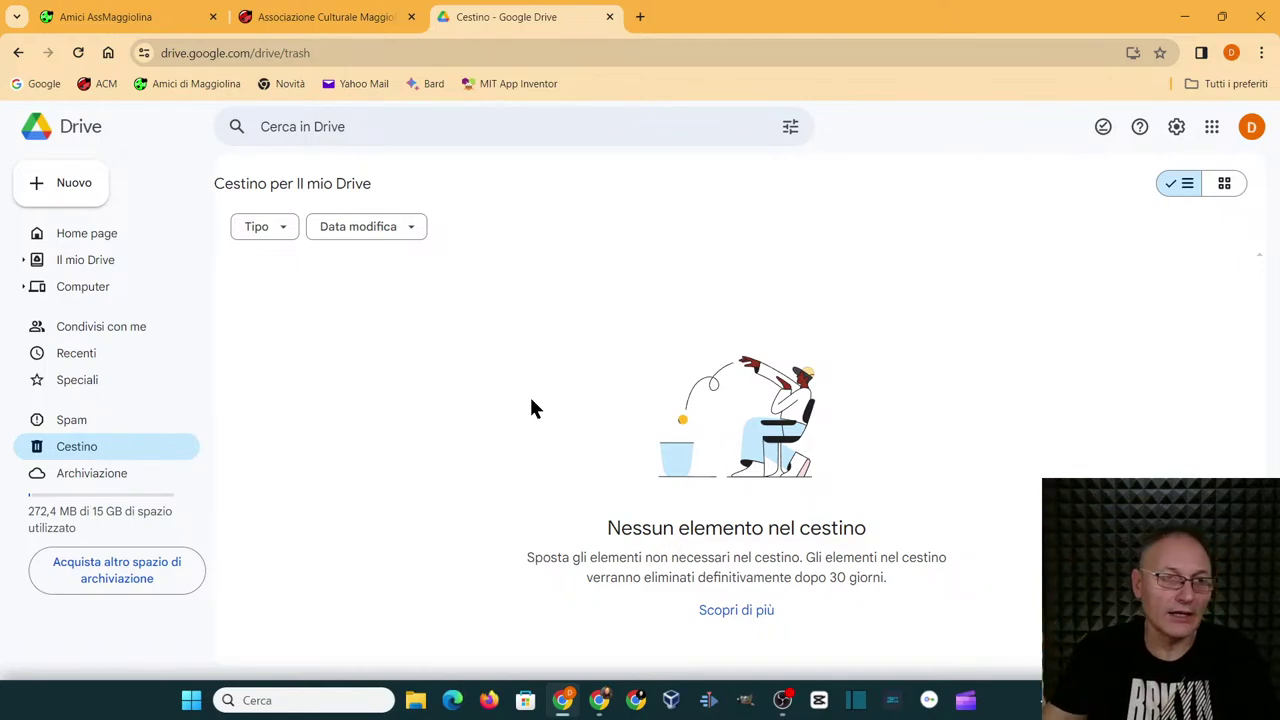
- Open the Primi folder under Ricette in Il mio Drive and download Lasagne al forno.rtf to the computer
click(75, 262)
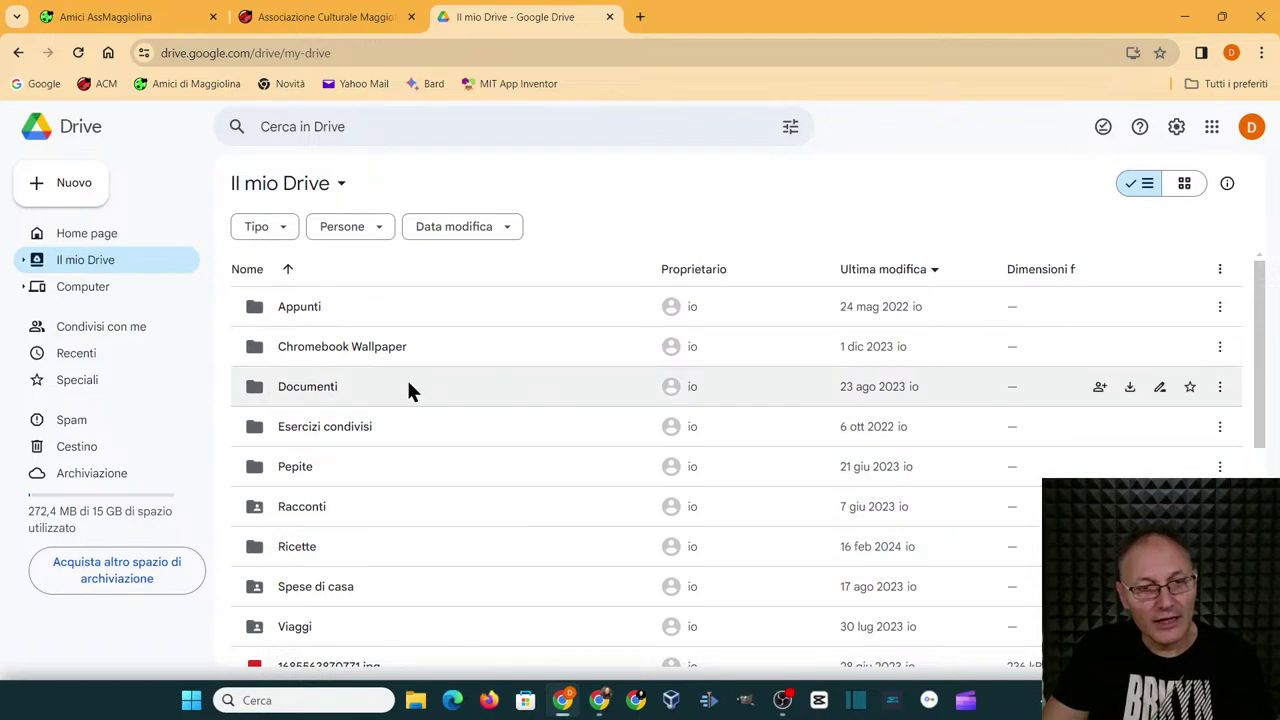
double_click(312, 552)
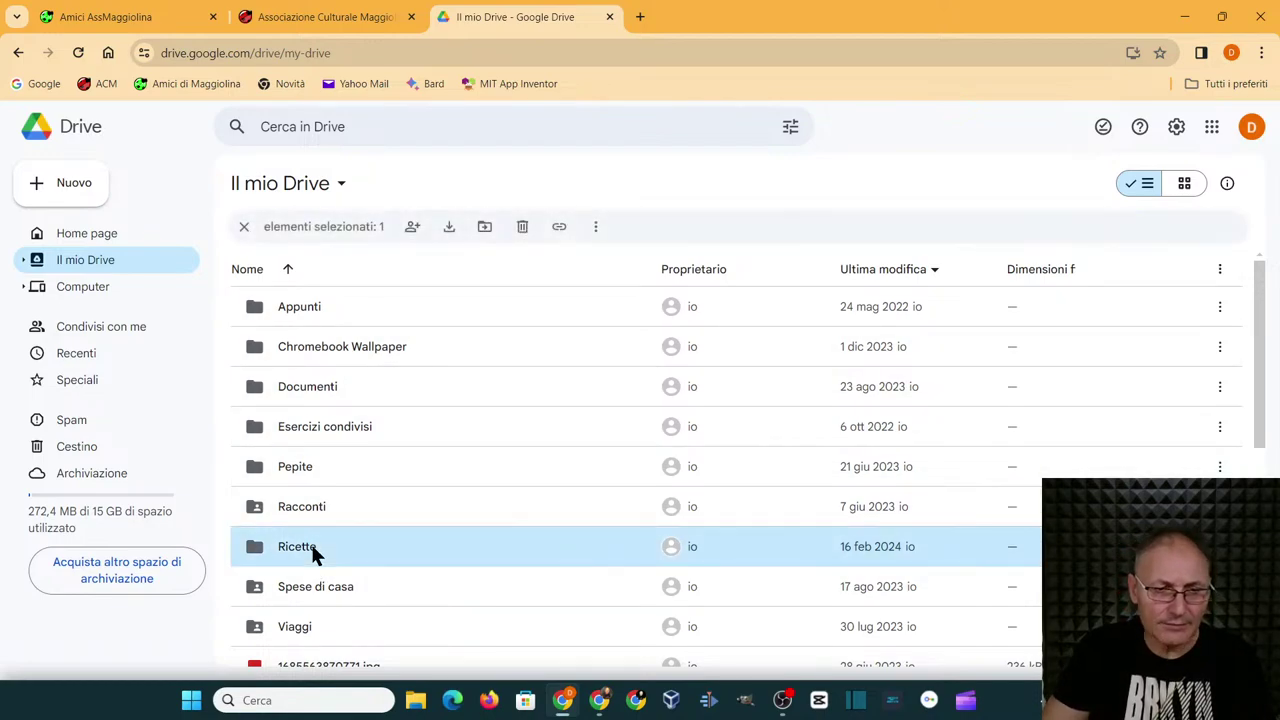
double_click(280, 347)
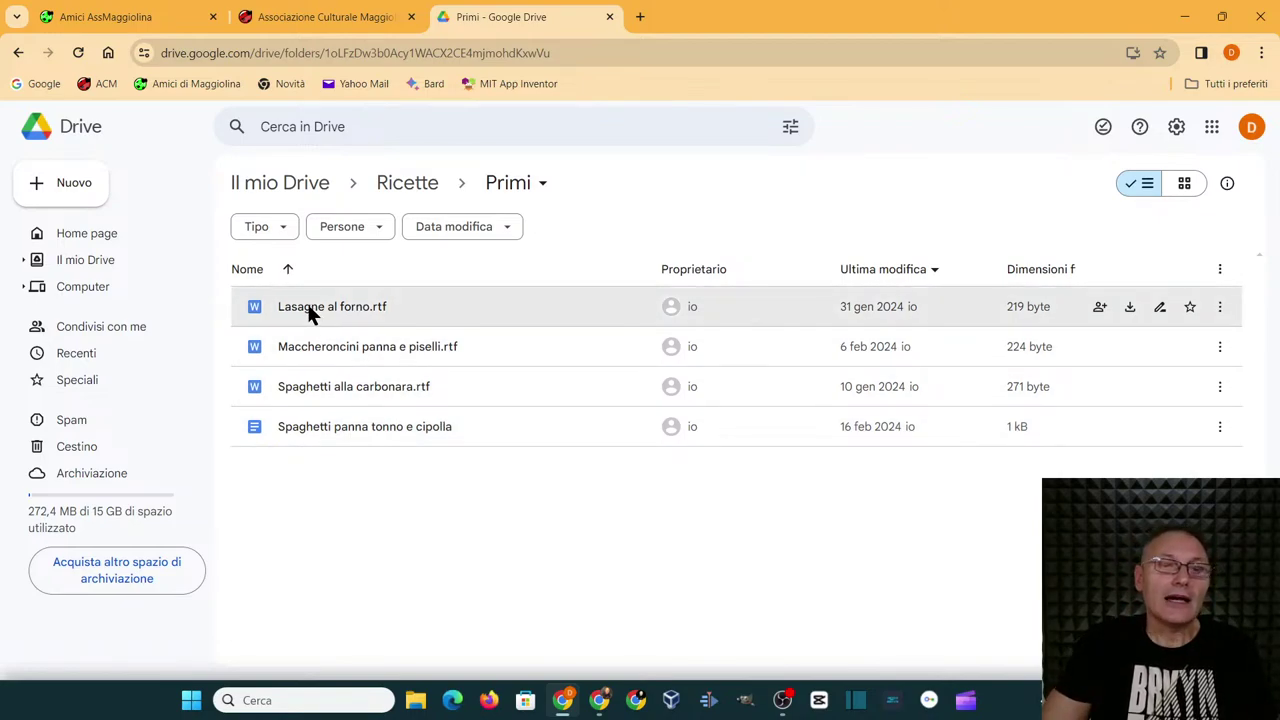
right_click(310, 312)
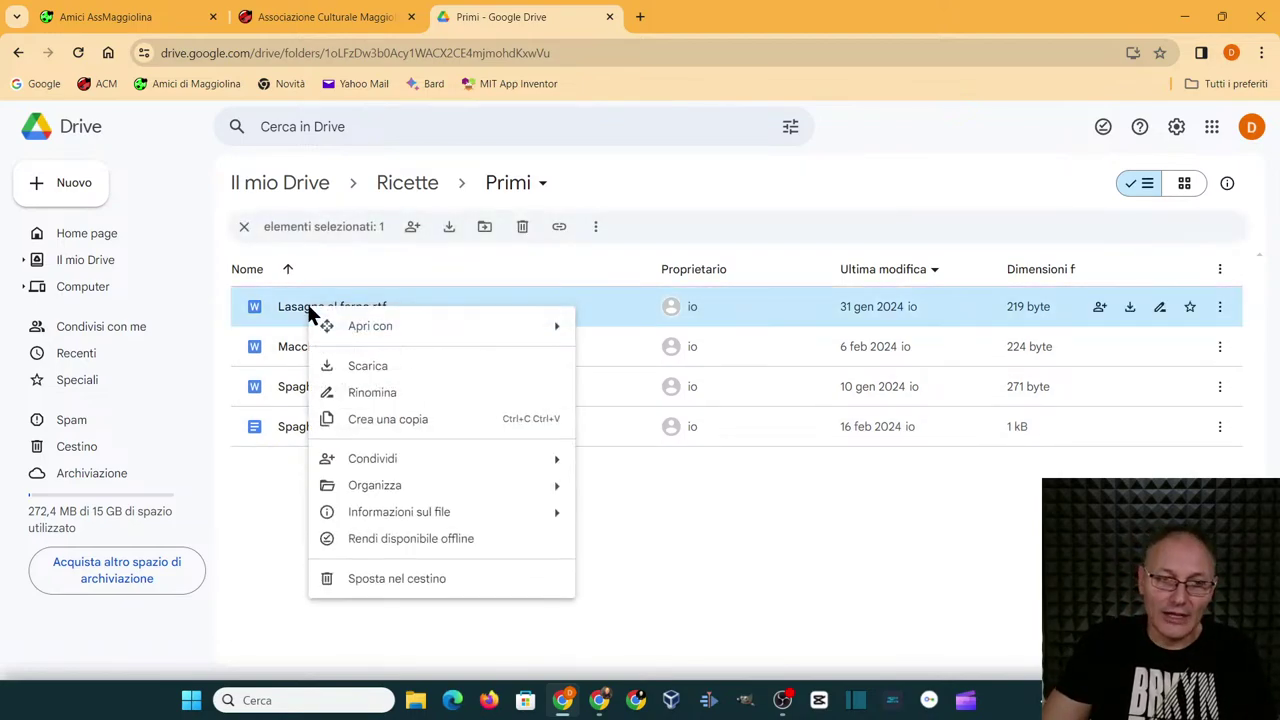
click(360, 366)
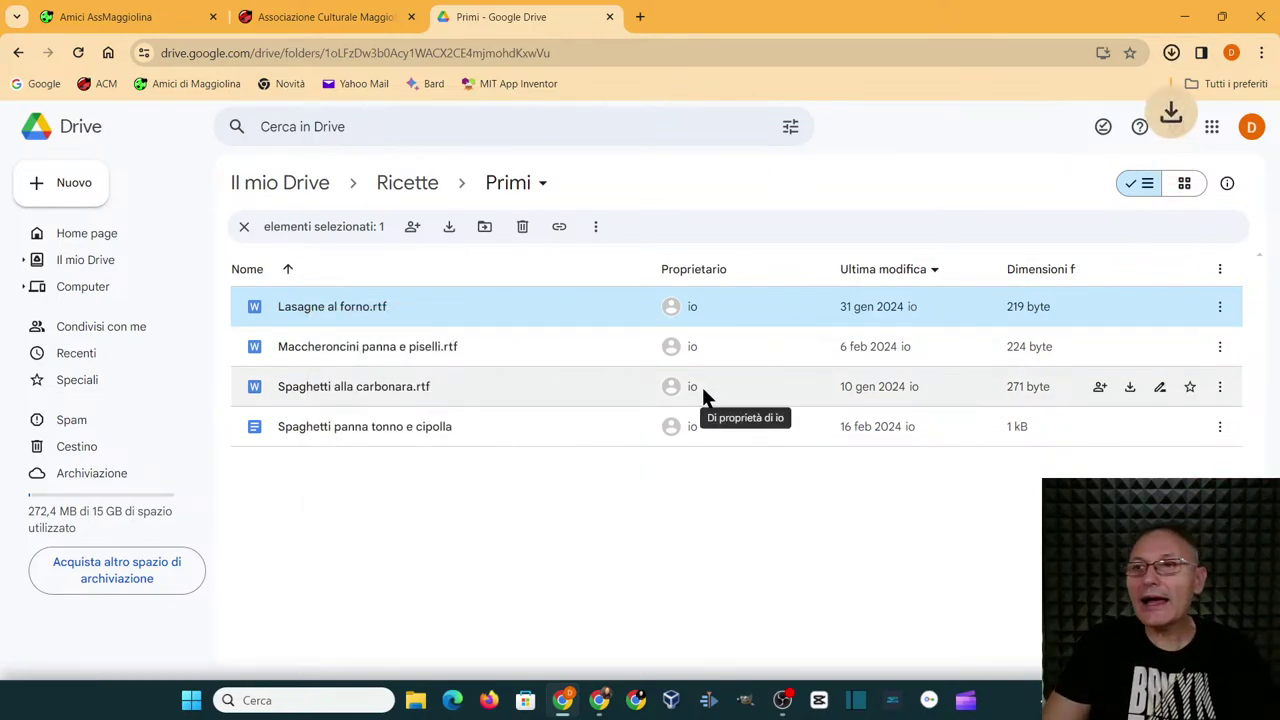
click(1170, 55)
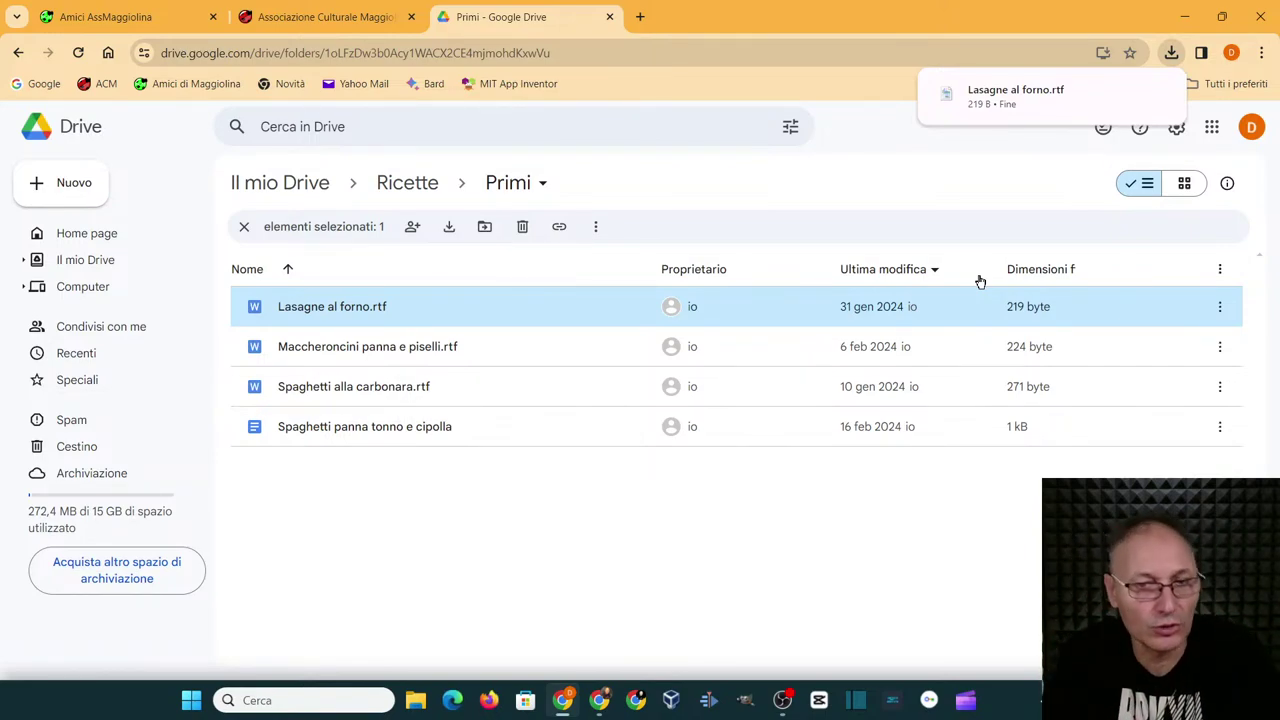
- Switch to File Explorer and open the downloaded Lasagne al forno.rtf from the Download folder in WordPad
click(1185, 20)
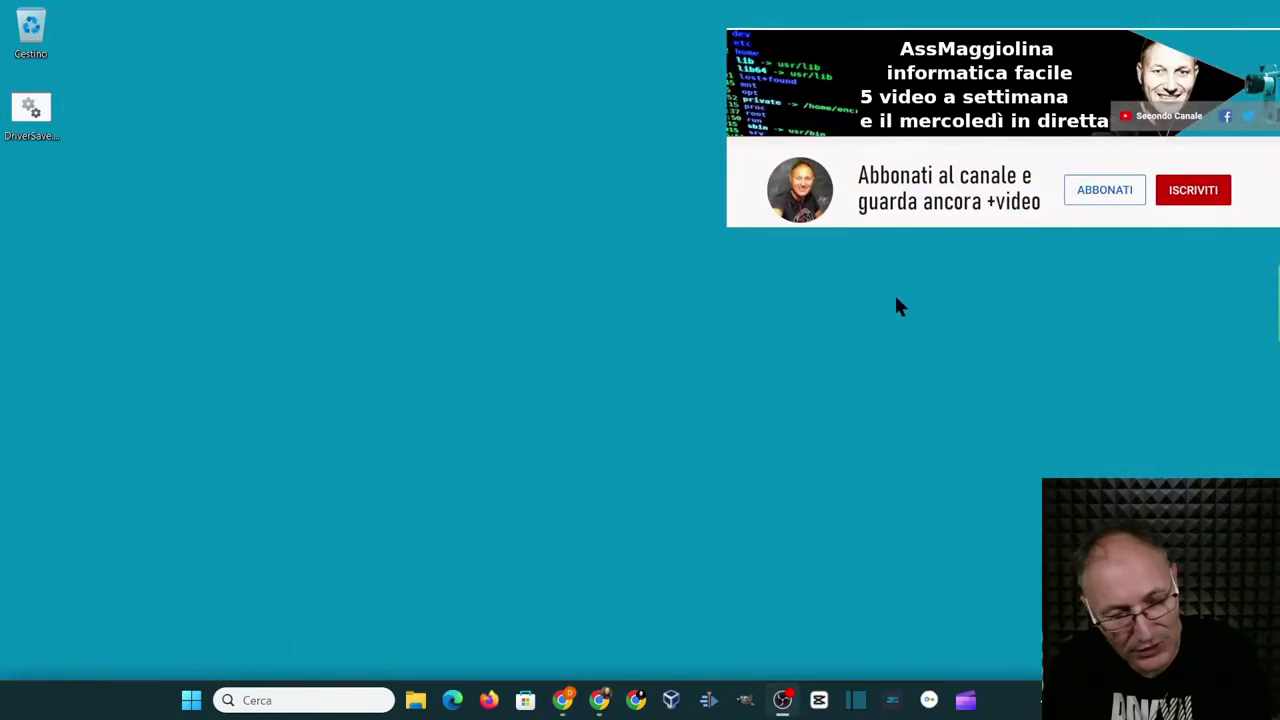
click(416, 702)
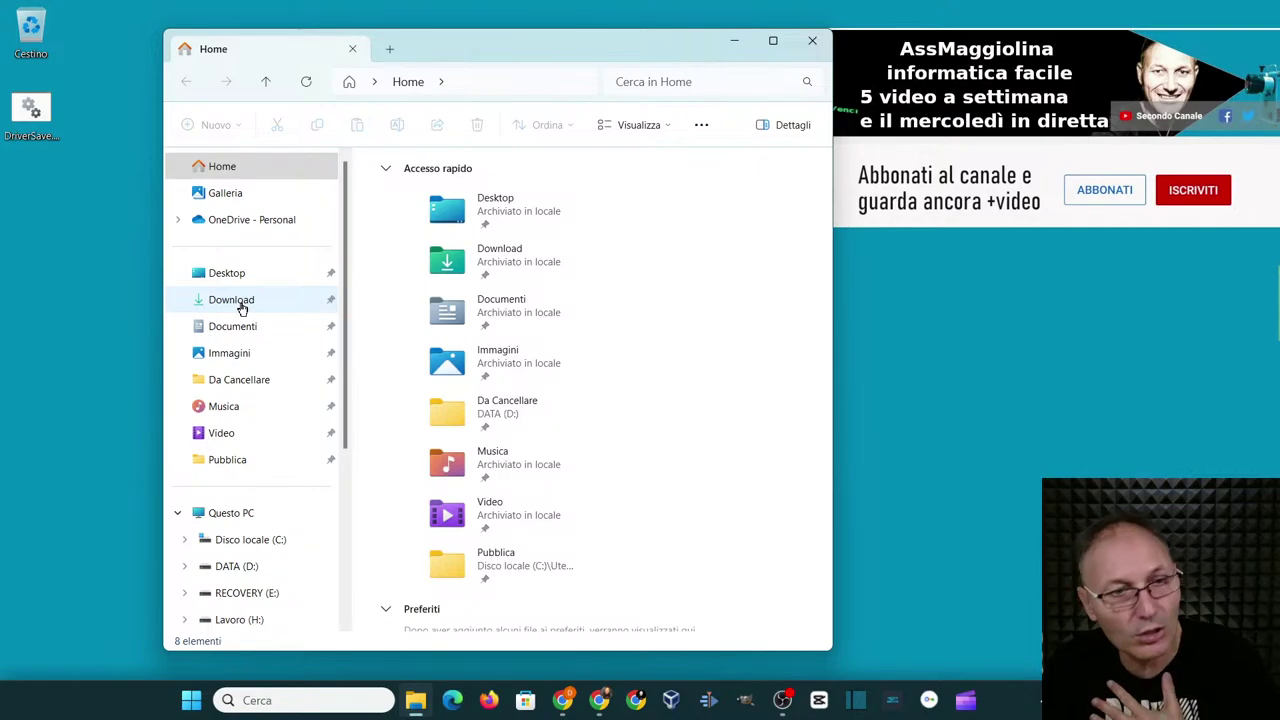
click(241, 309)
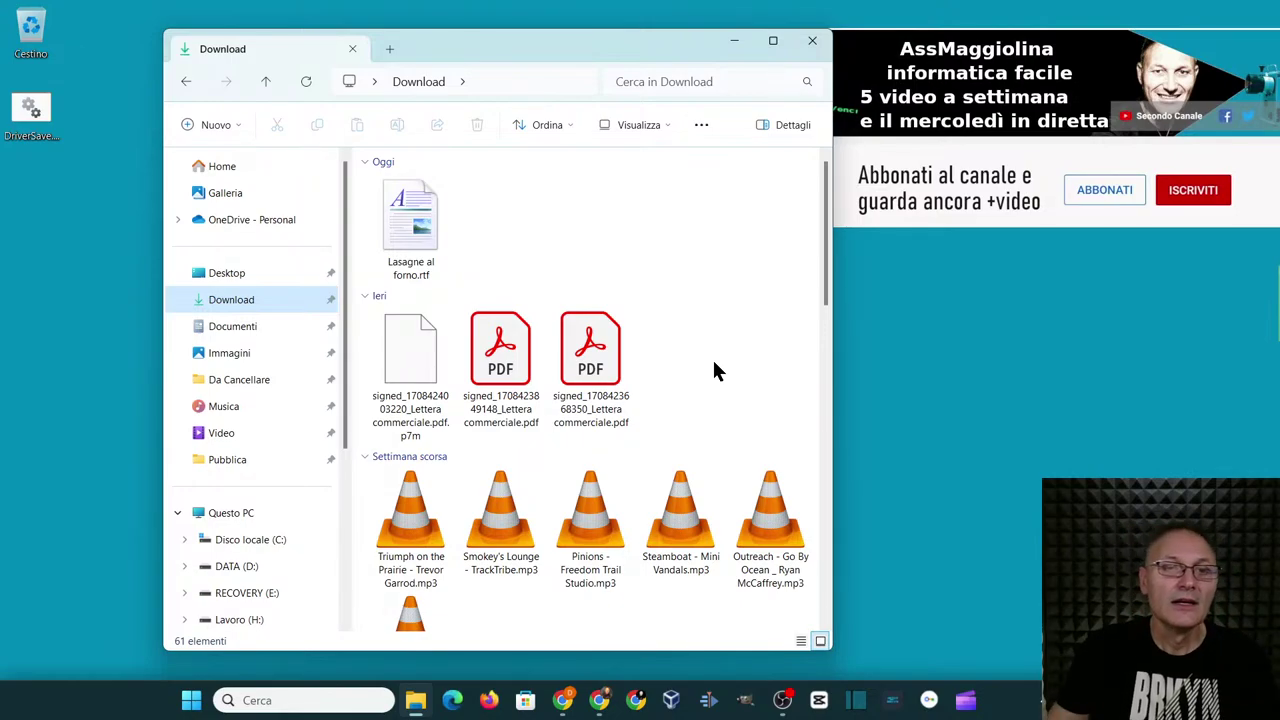
double_click(418, 228)
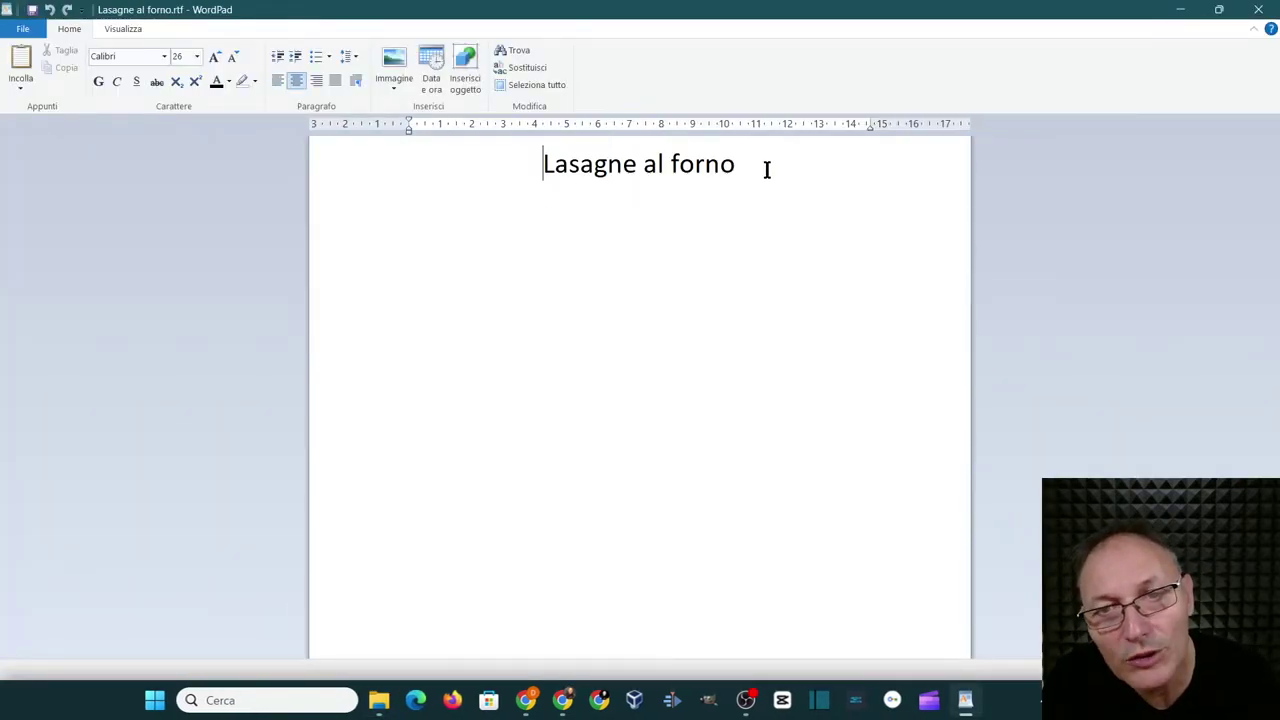
- Change the Lasagne al forno title's font colour to green, save the document and close it
drag(766, 169, 536, 133)
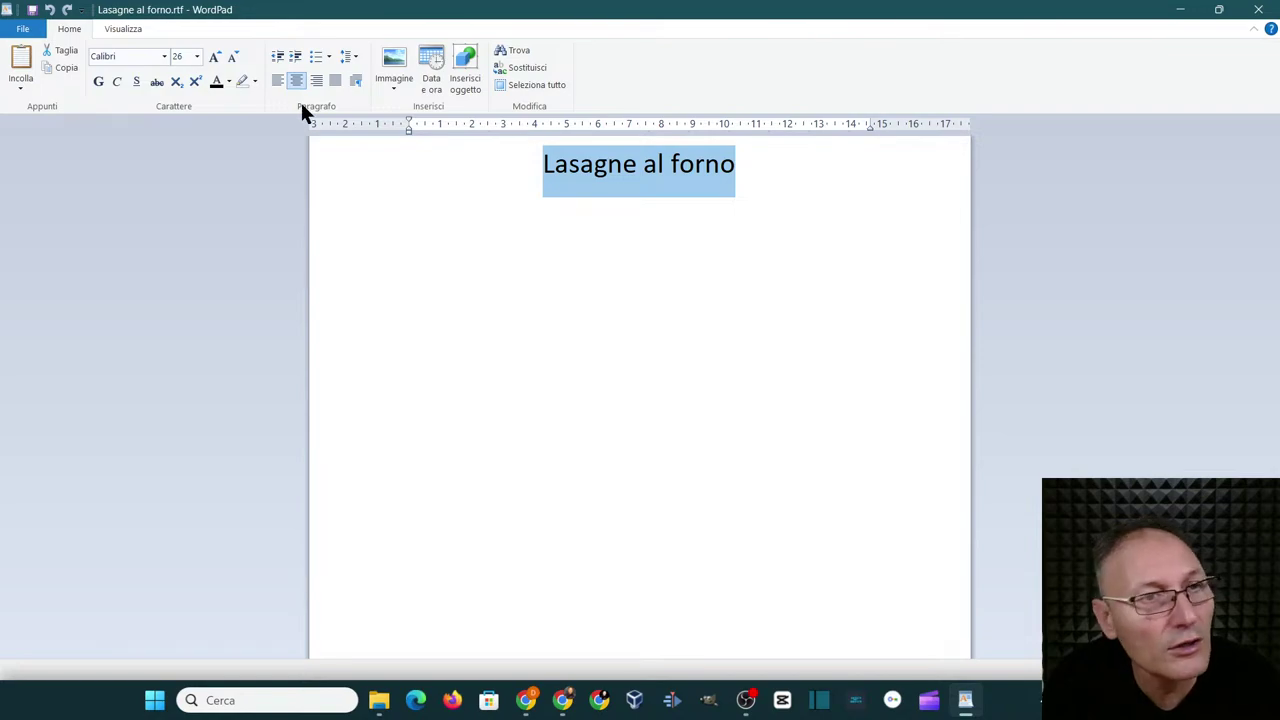
click(229, 82)
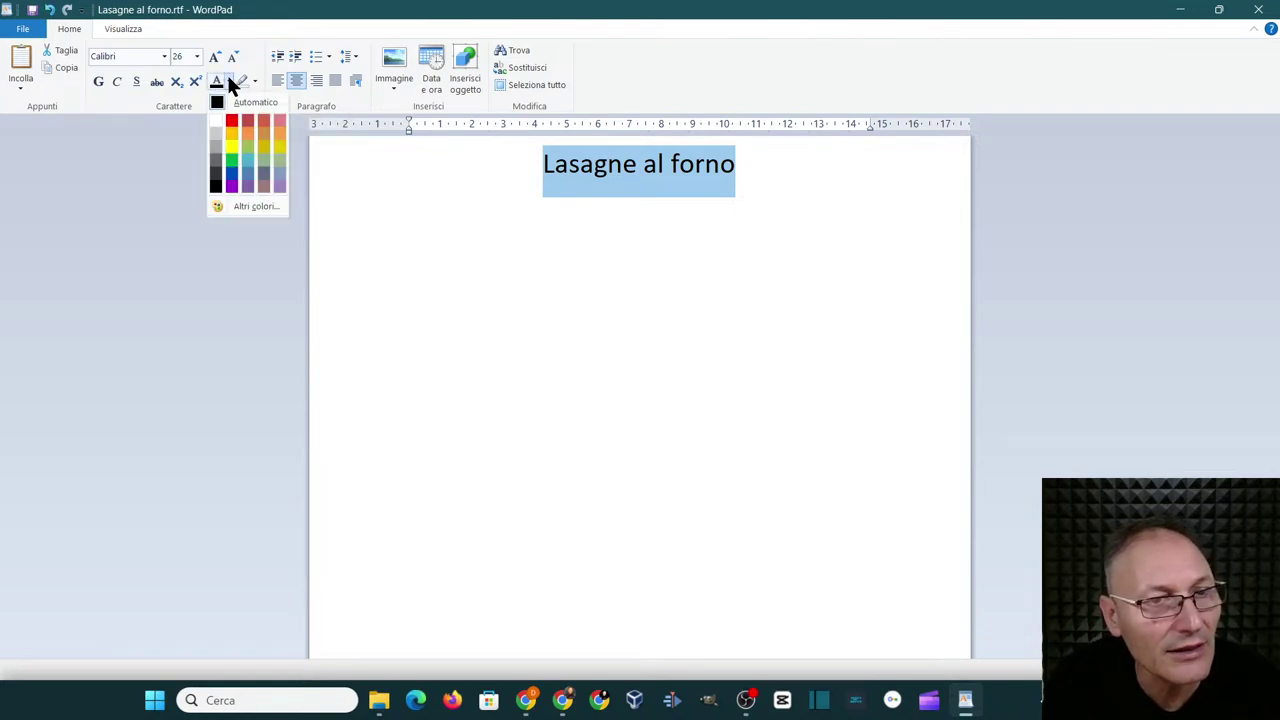
click(232, 162)
click(379, 239)
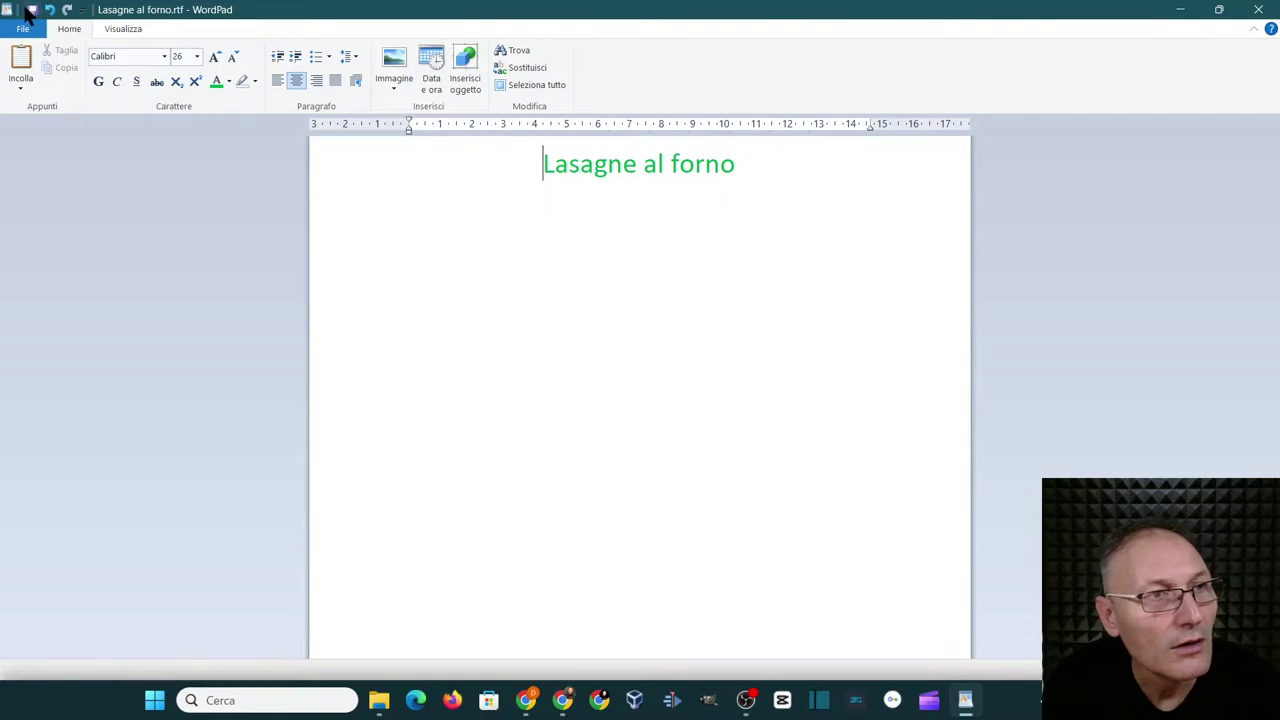
click(1260, 10)
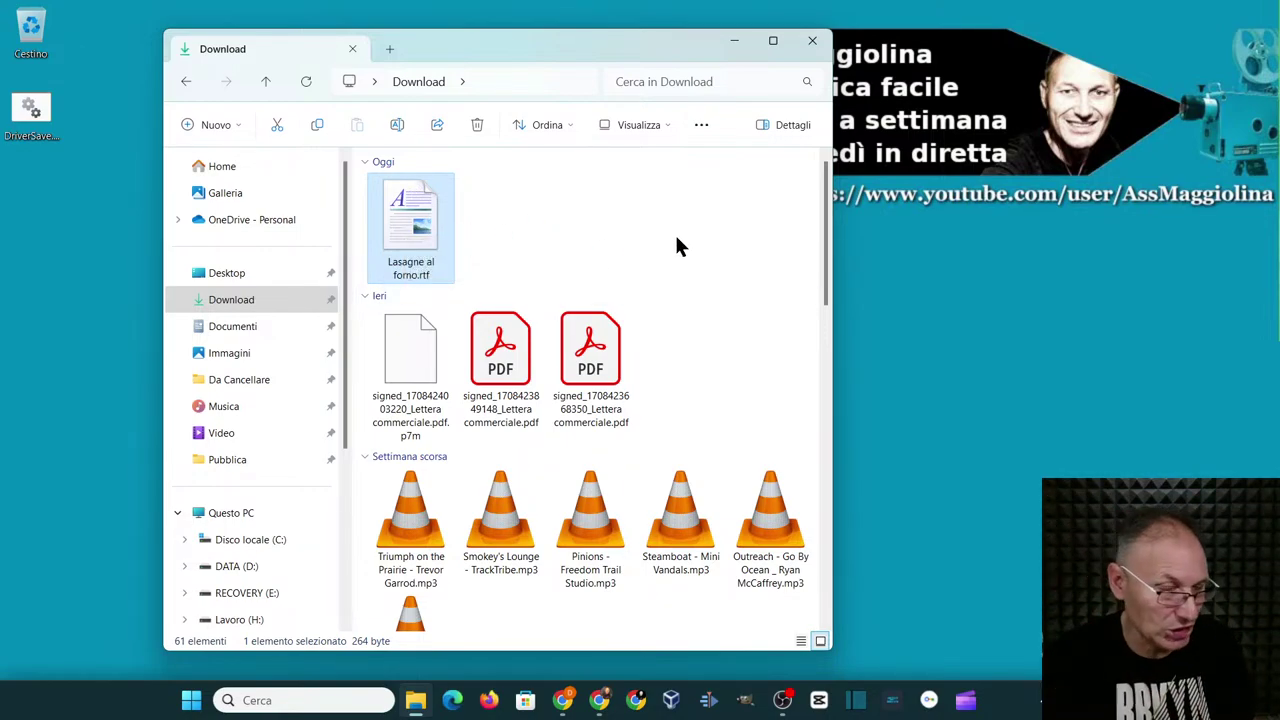
- Reopen the local Lasagne al forno.rtf to check its saved title colour, and close it again
mouse_move(406, 284)
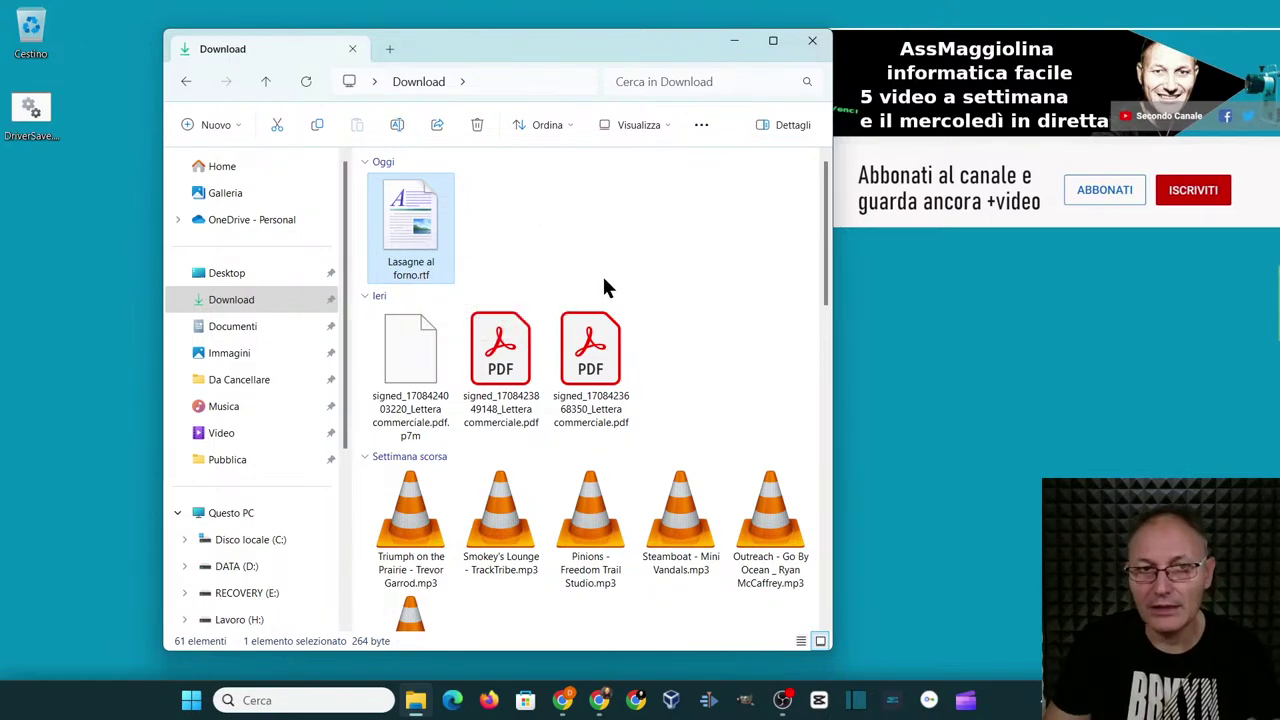
mouse_move(505, 316)
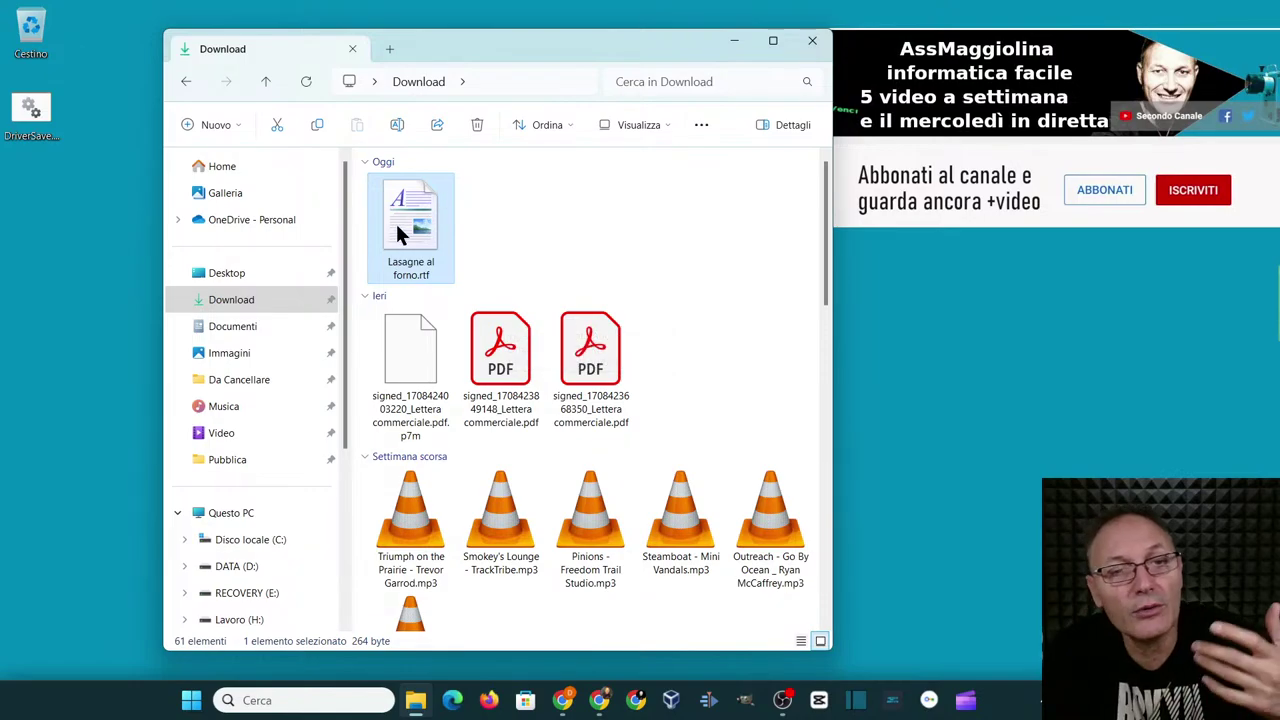
mouse_move(398, 218)
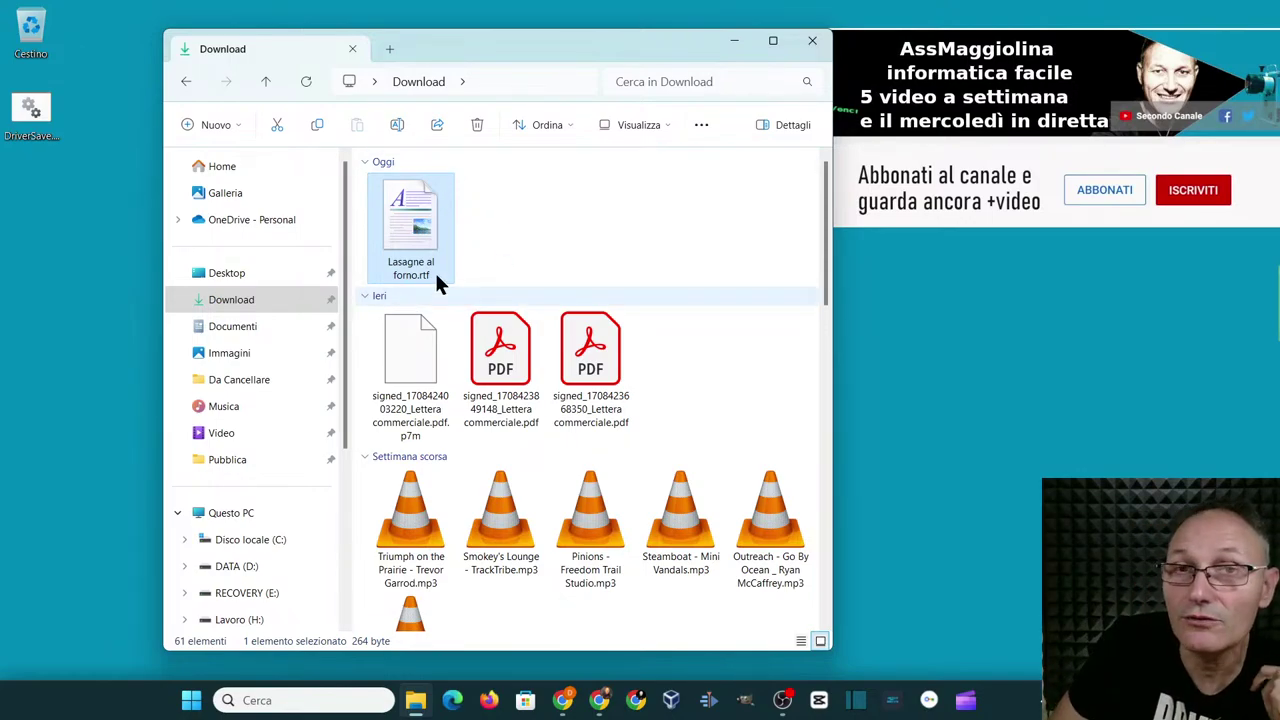
double_click(409, 225)
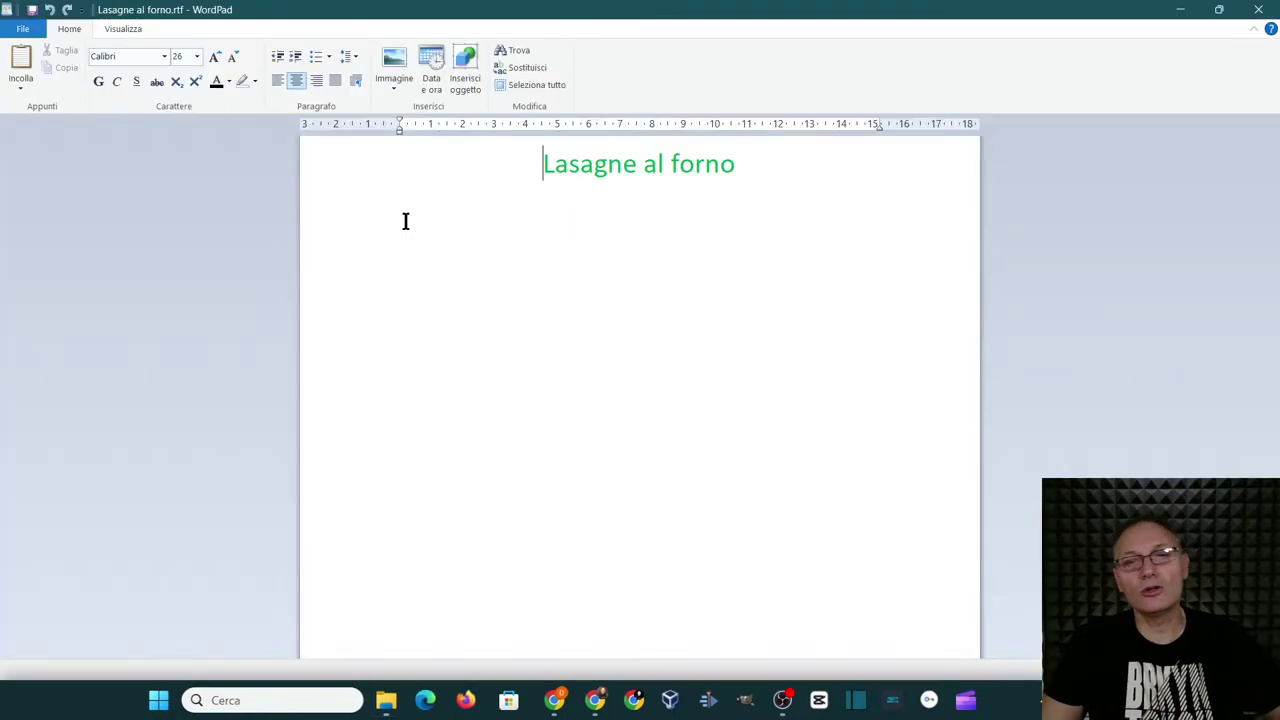
click(1258, 10)
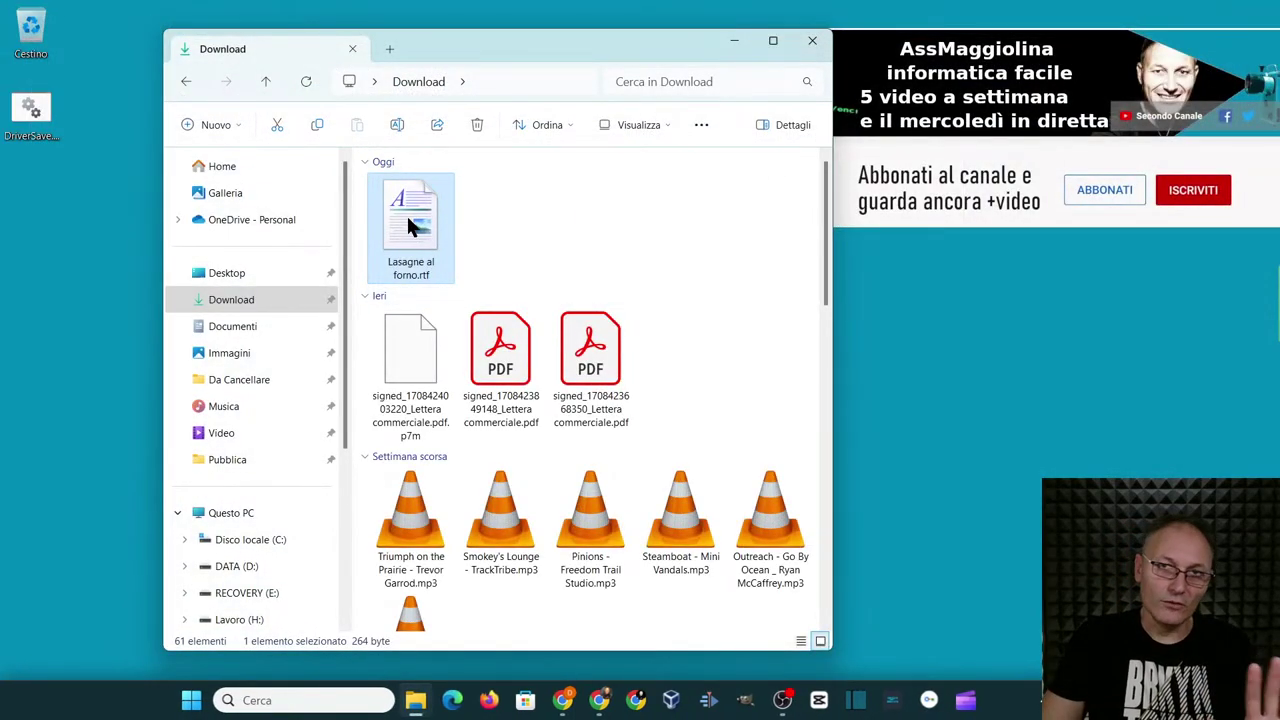
- Move the downloaded Lasagne al forno.rtf to the Windows Cestino and close the Download folder
drag(406, 213, 34, 34)
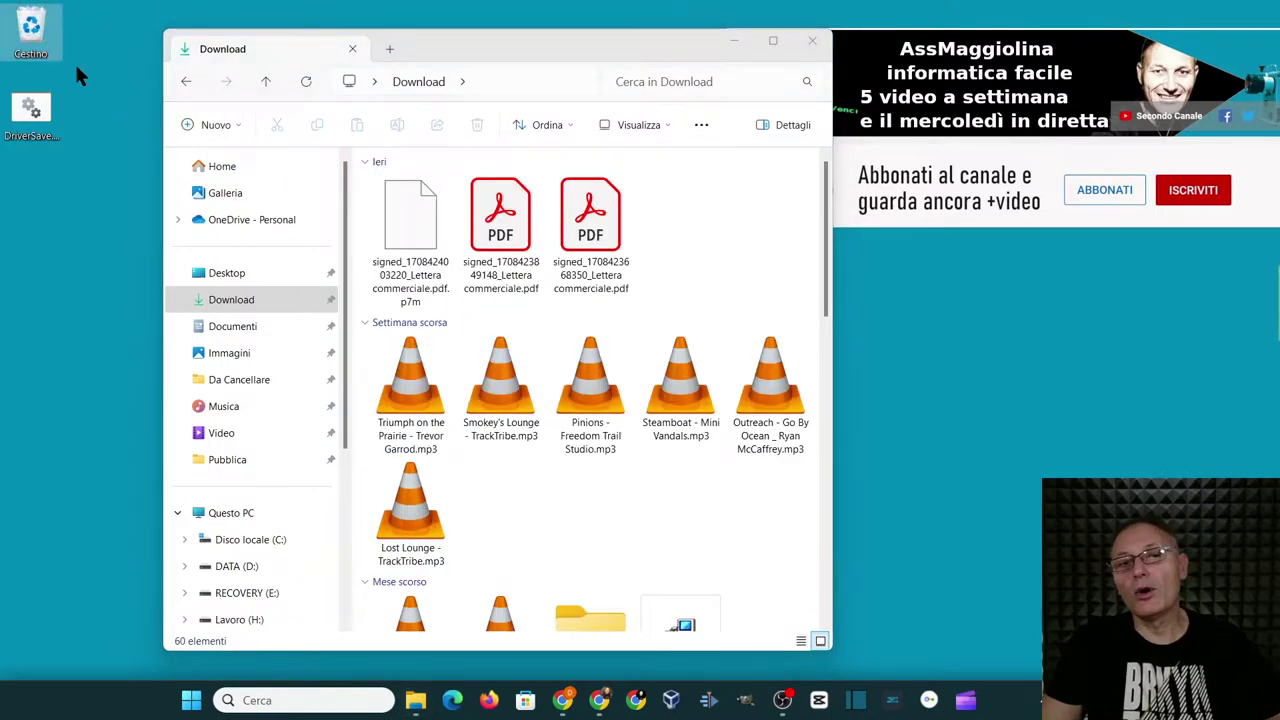
click(812, 40)
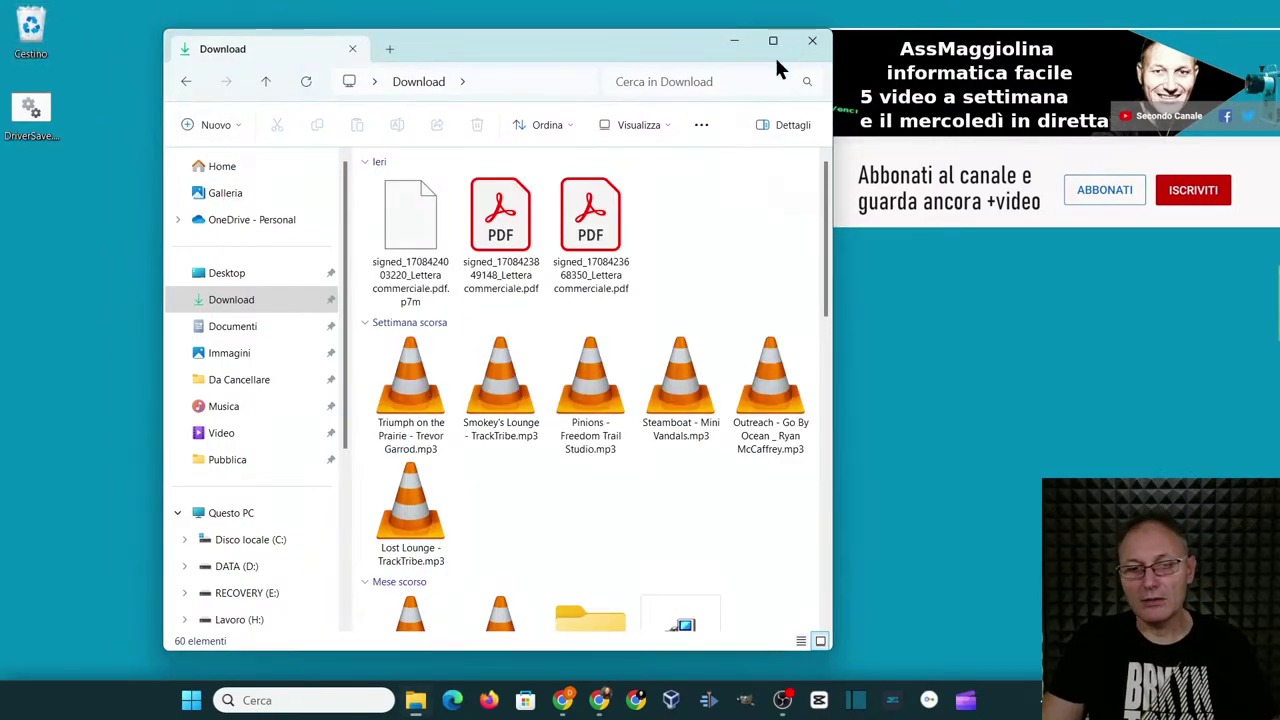
- Switch back to Google Drive and make a copy of Lasagne al forno.rtf in the Primi folder
mouse_move(562, 700)
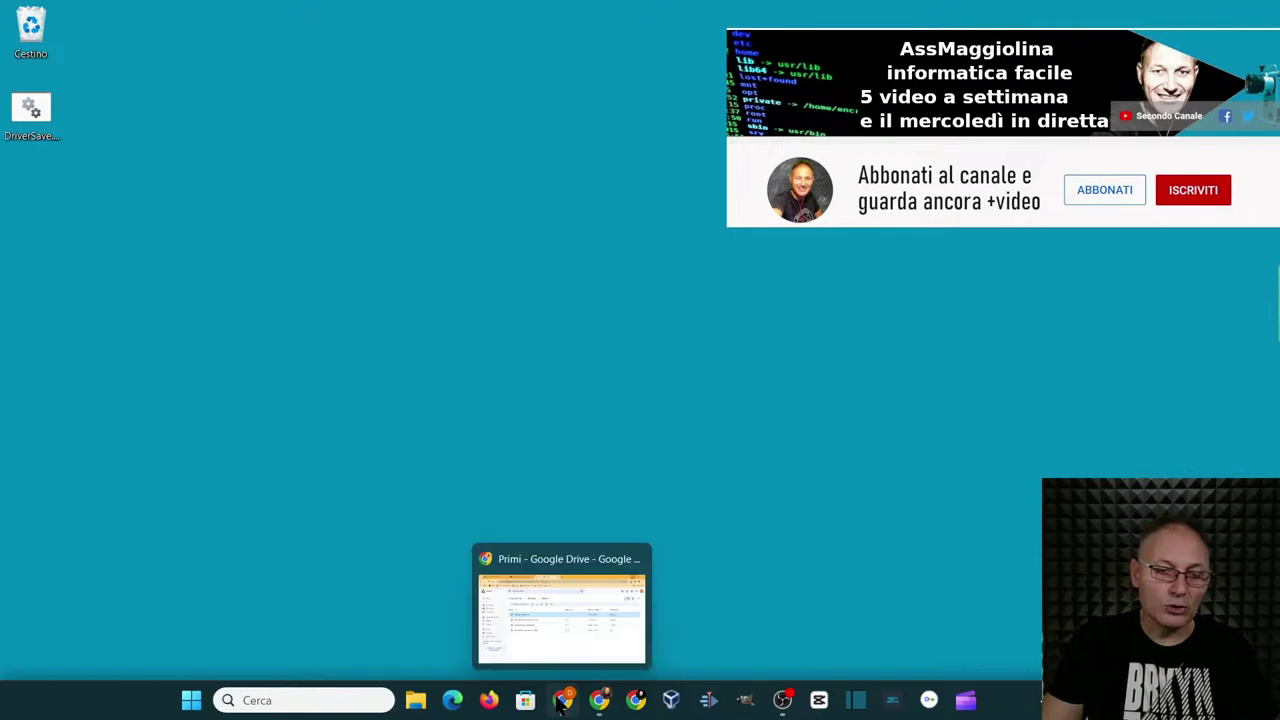
click(562, 605)
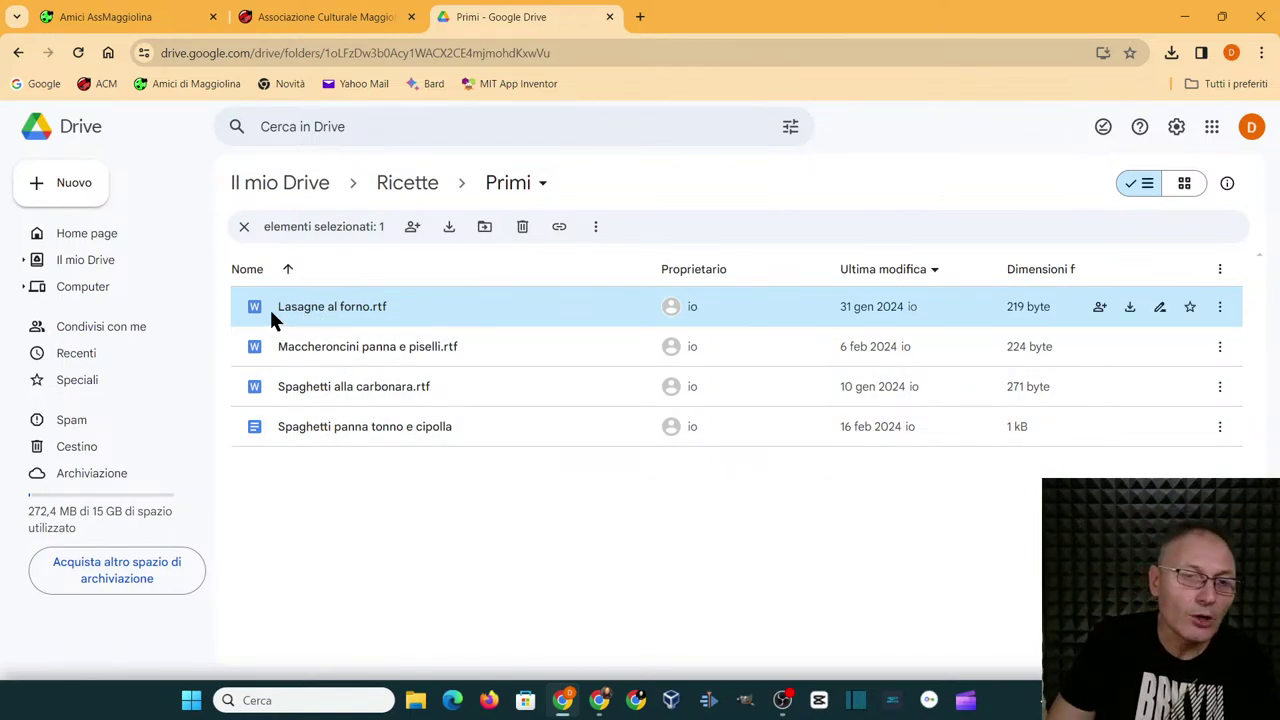
right_click(328, 311)
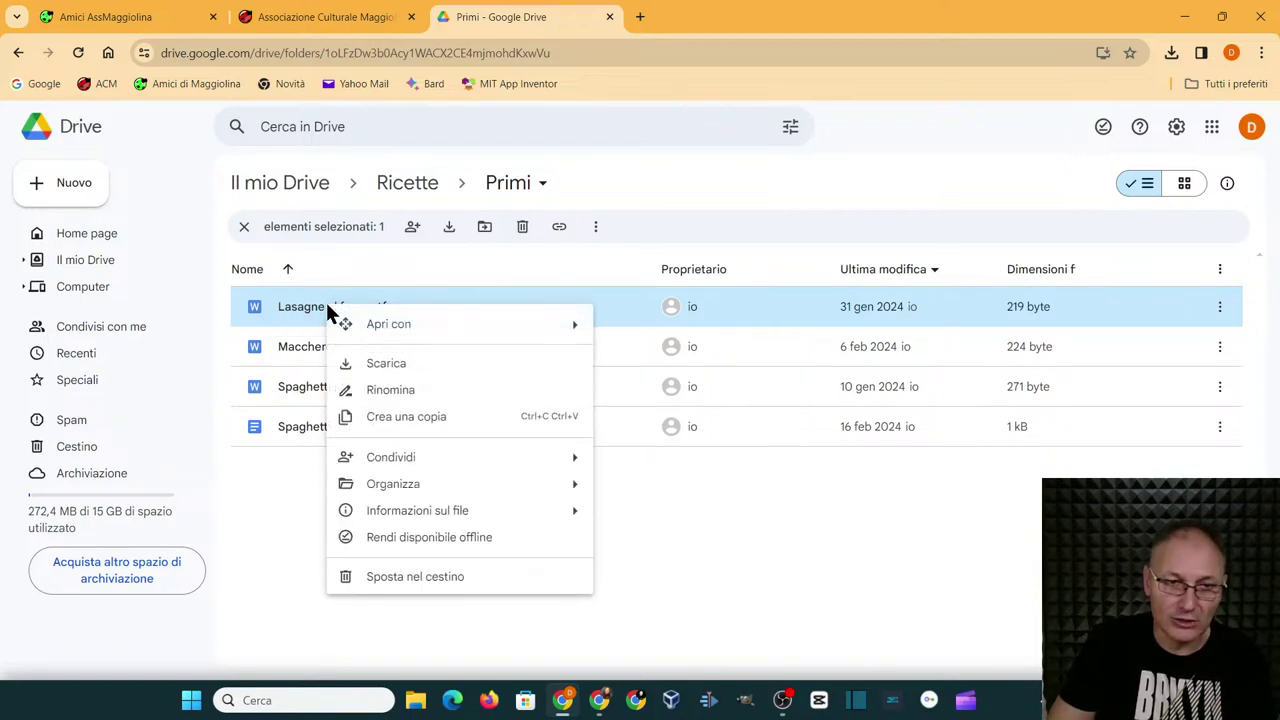
click(365, 420)
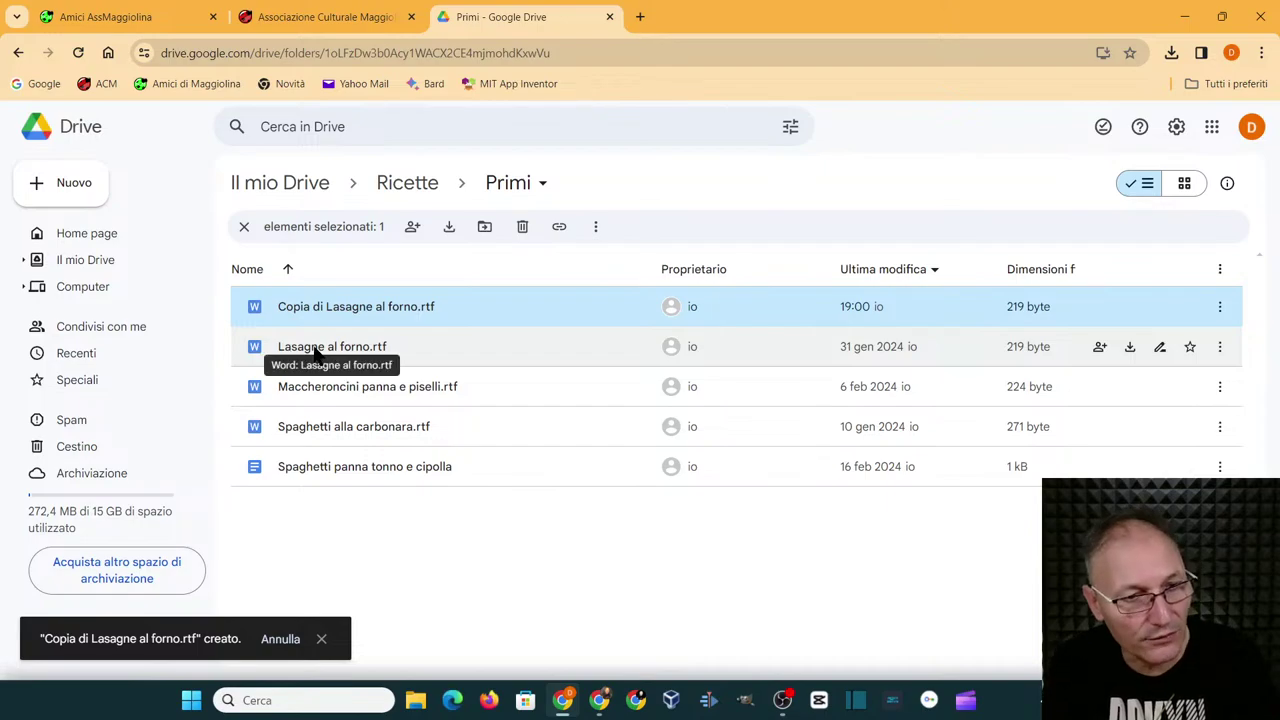
- Rename Copia di Lasagne al forno.rtf as Lasagne al forno vegane.rtf
right_click(318, 308)
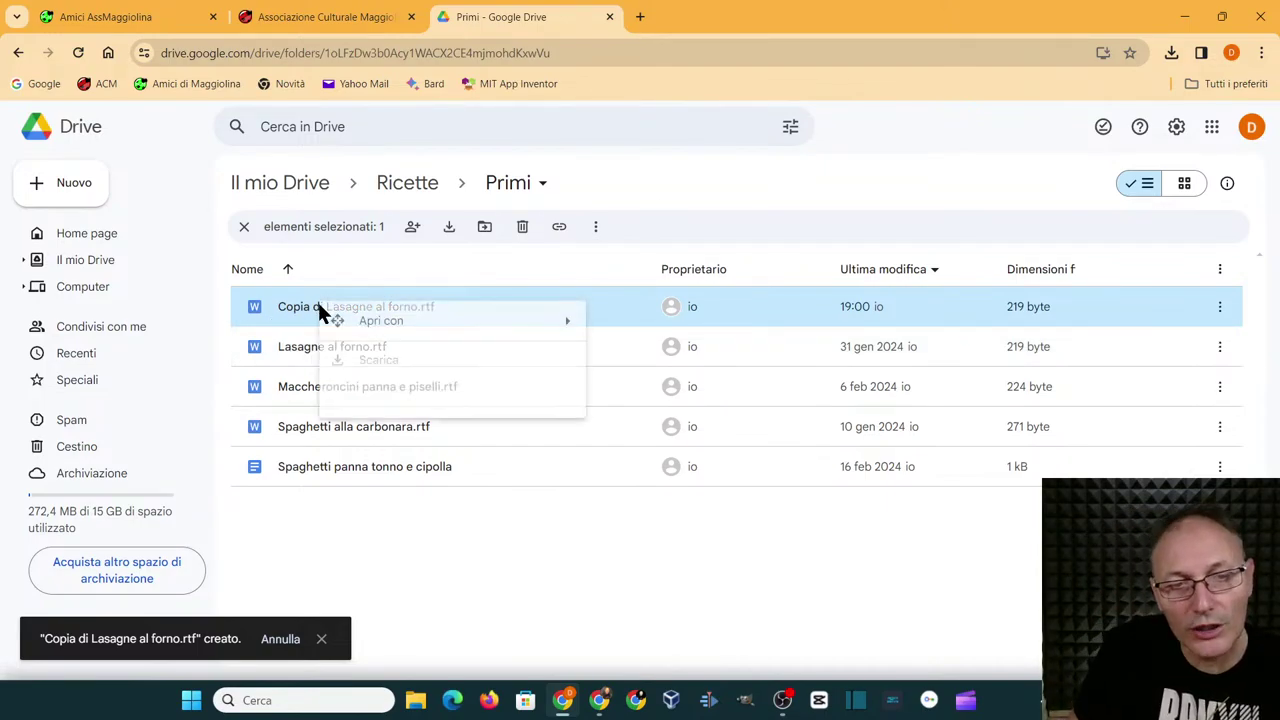
click(368, 390)
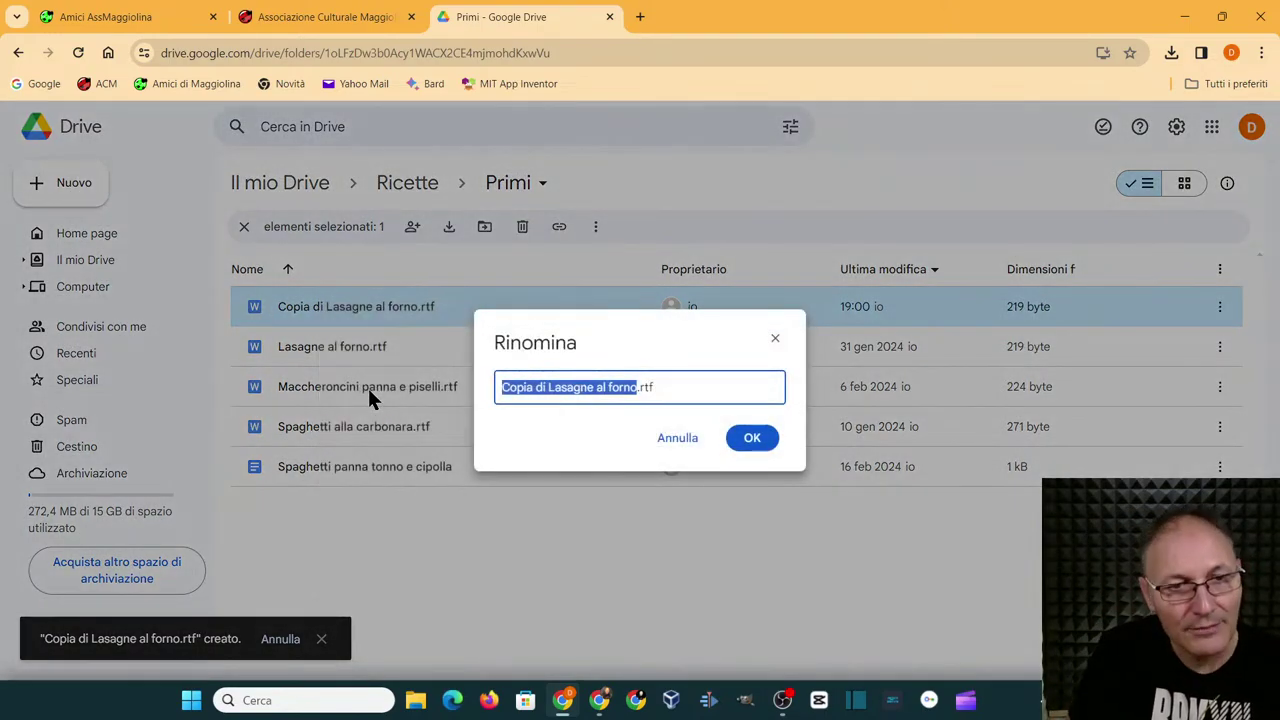
key(BackSpace)
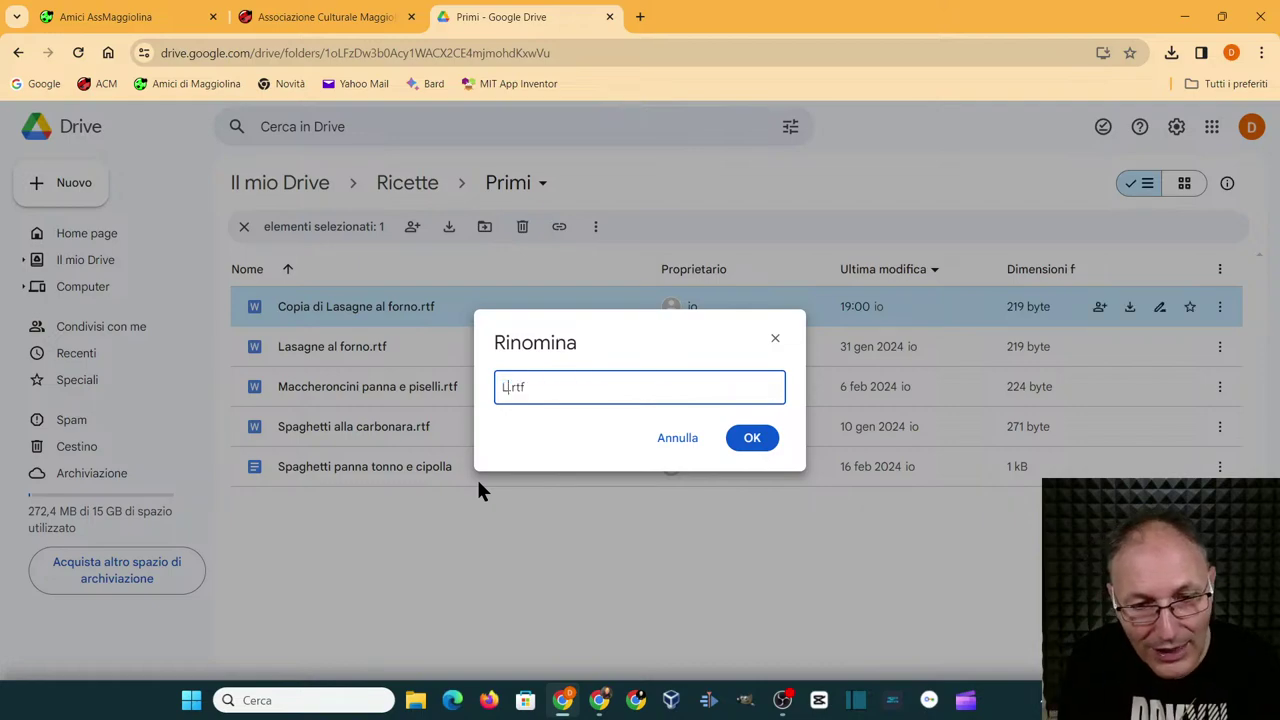
text(Lasagne)
text( al forn)
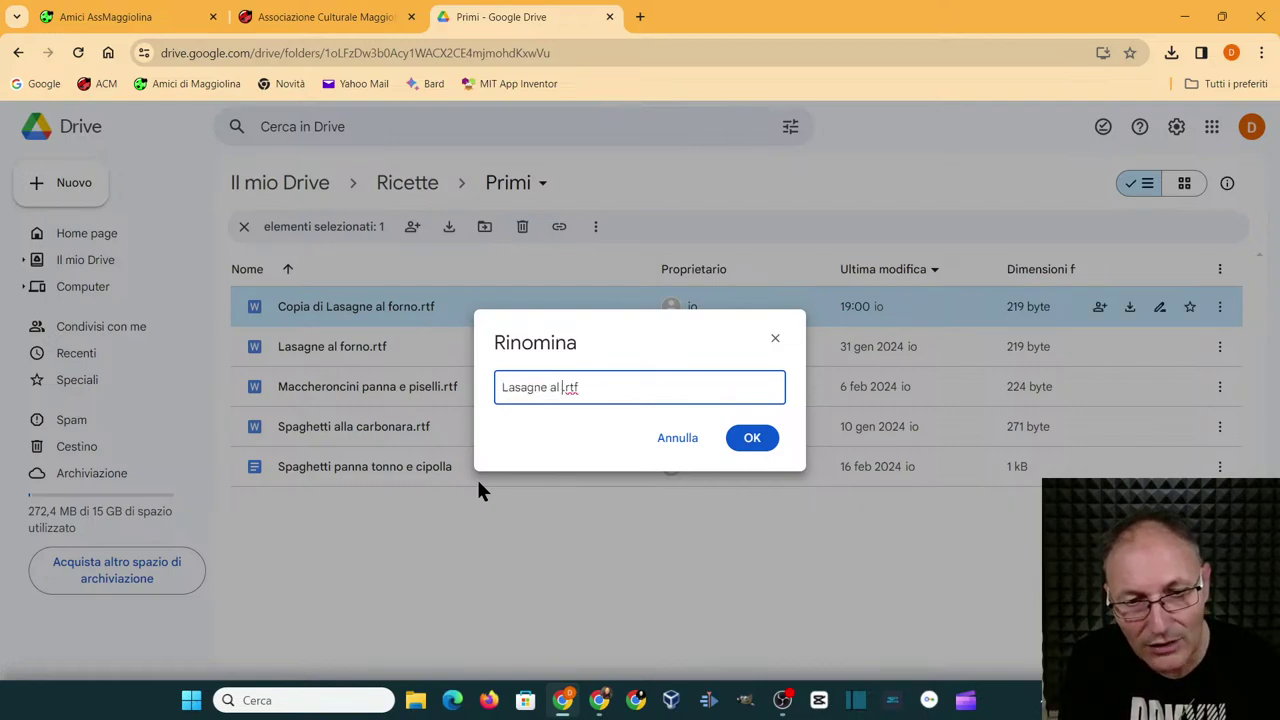
text(o vegane)
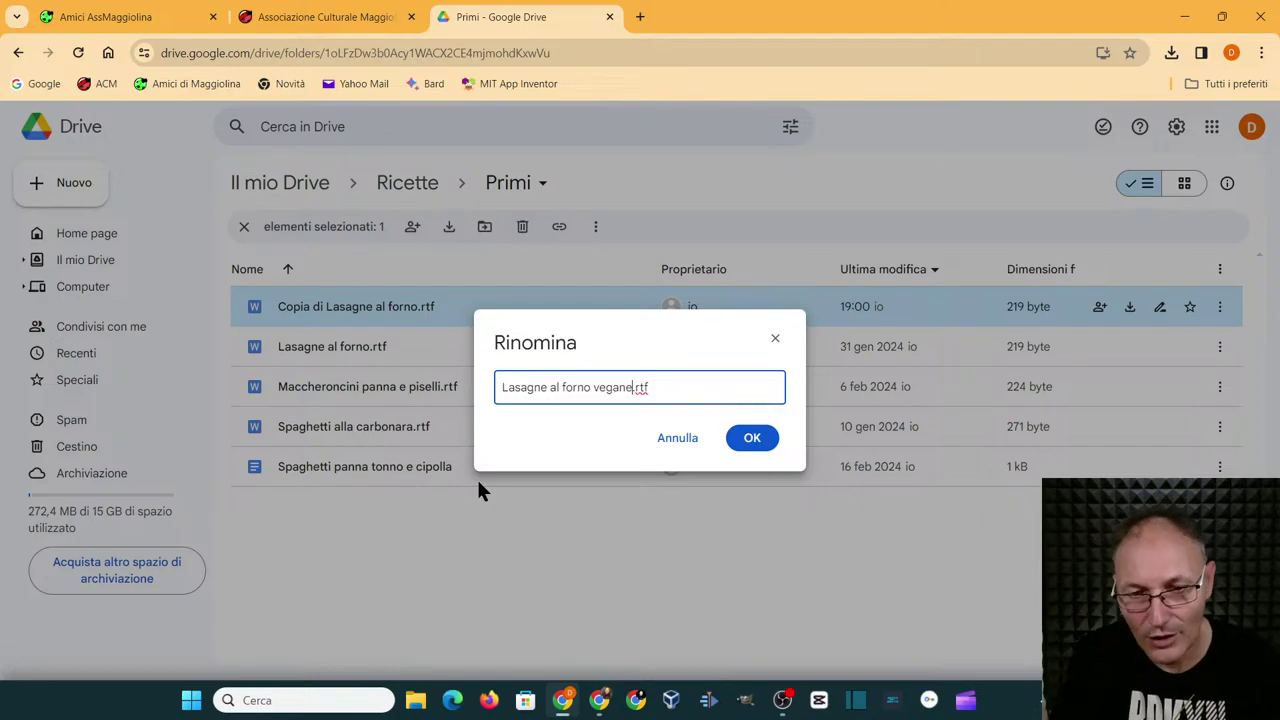
click(749, 438)
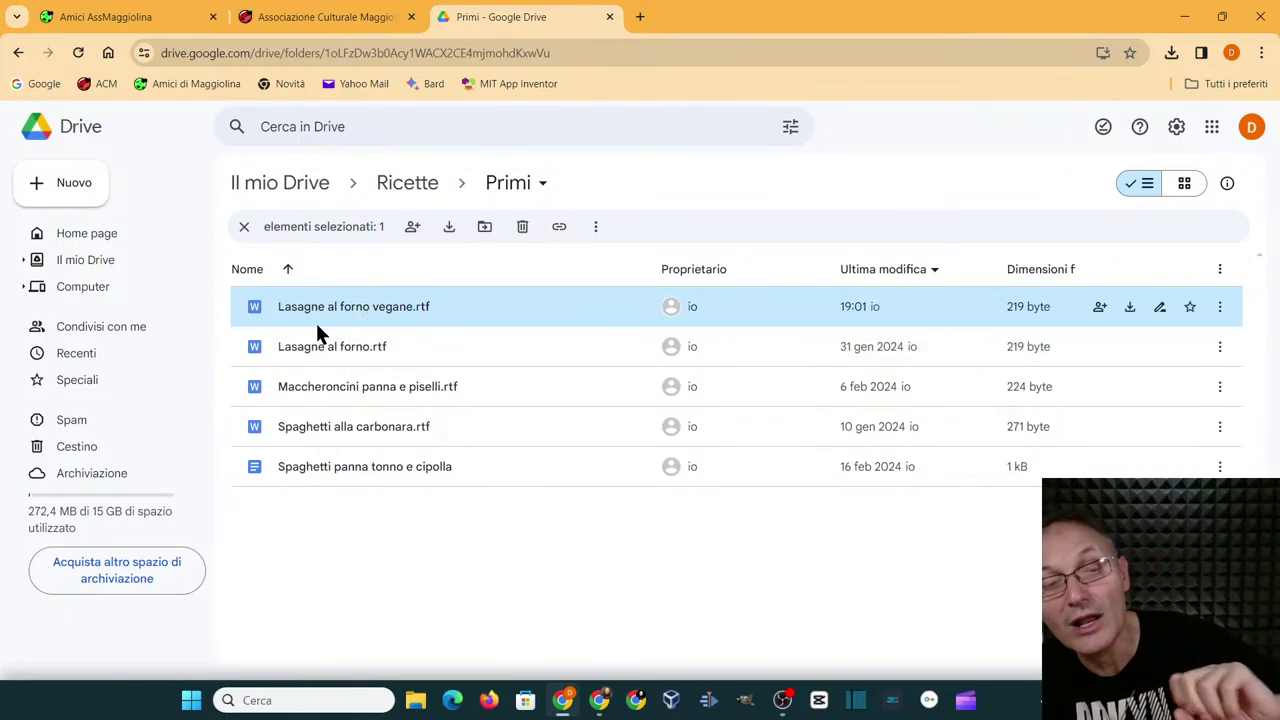
- Open Lasagne al forno vegane.rtf and change its title's text colour to green, accepting the save in .DOCX format
double_click(376, 310)
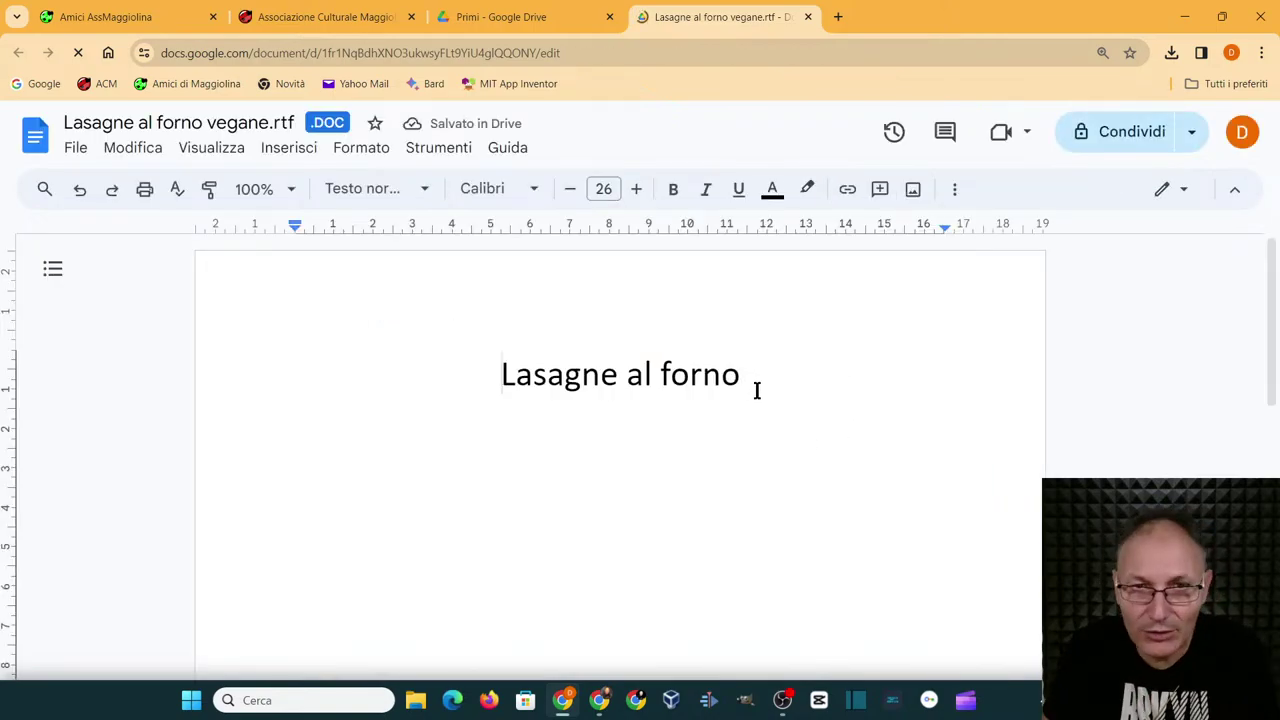
drag(757, 394, 434, 340)
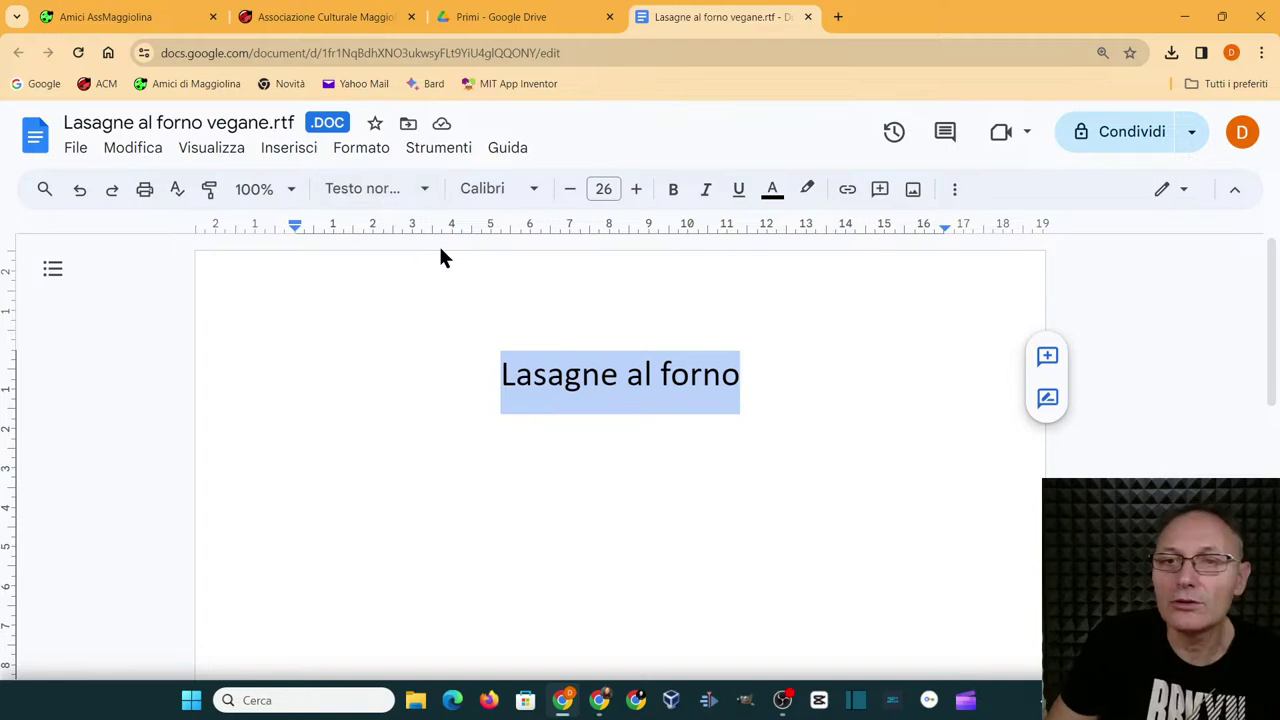
click(772, 190)
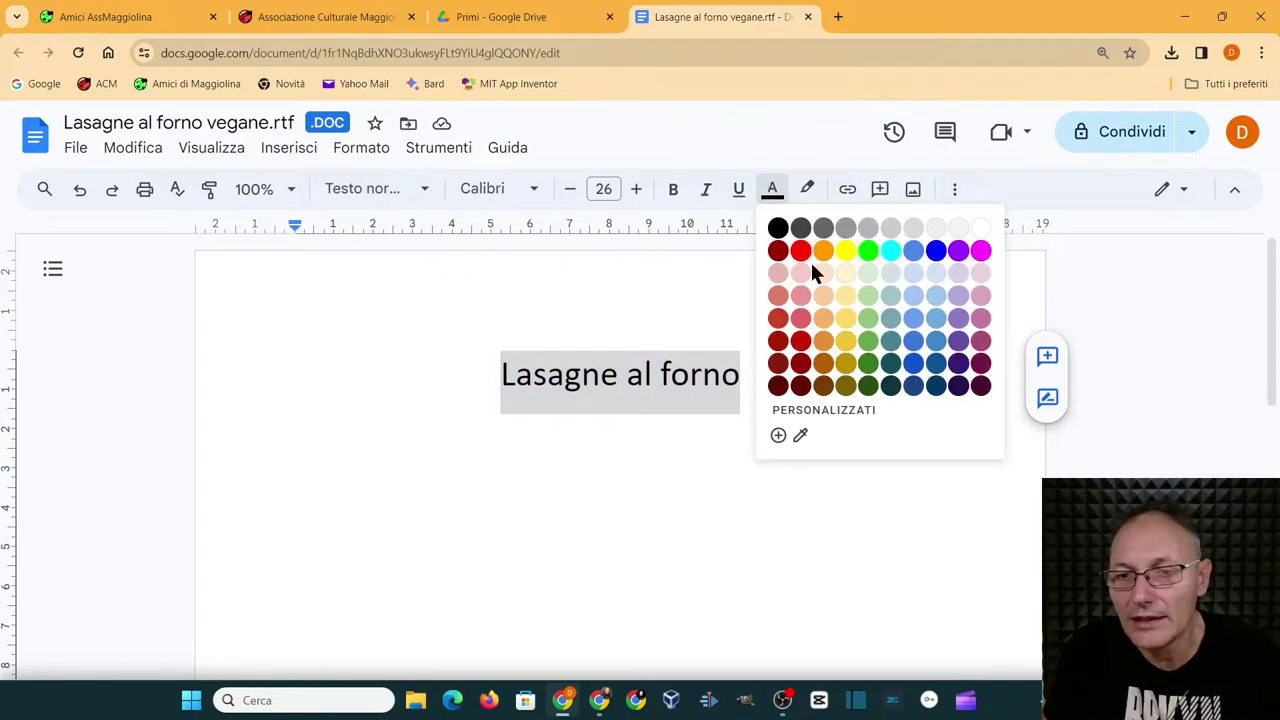
click(868, 343)
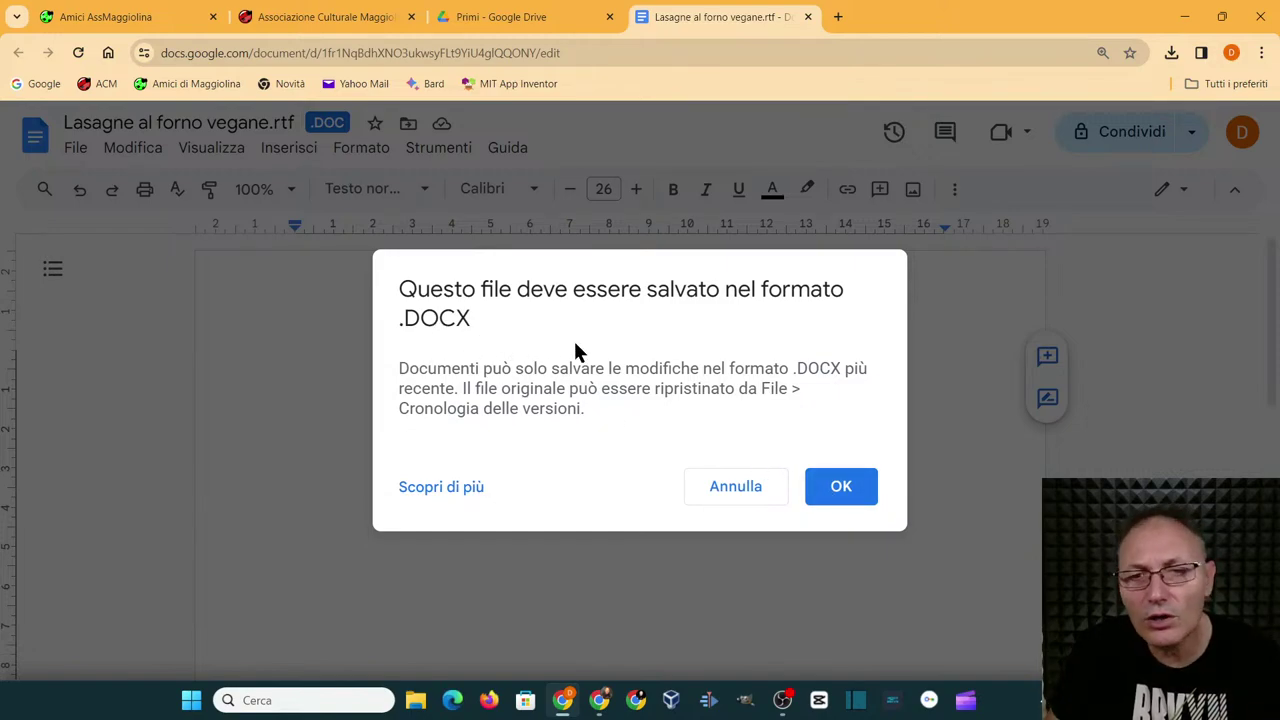
click(852, 488)
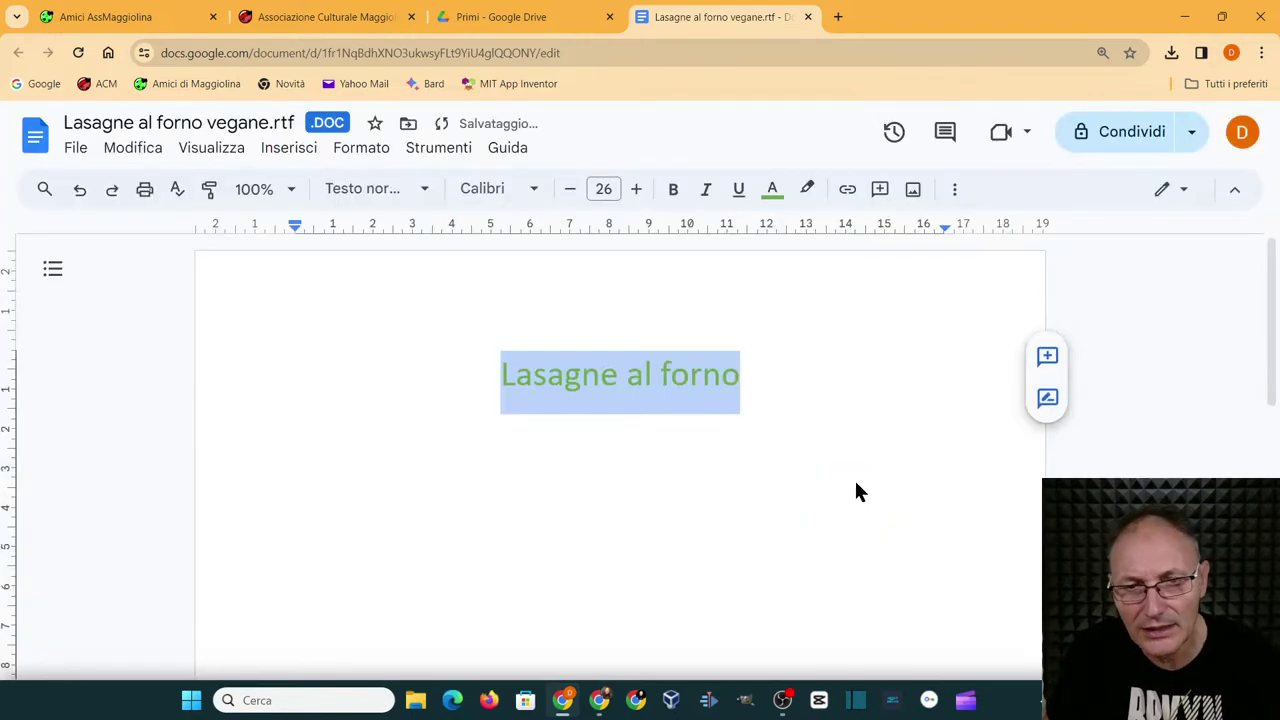